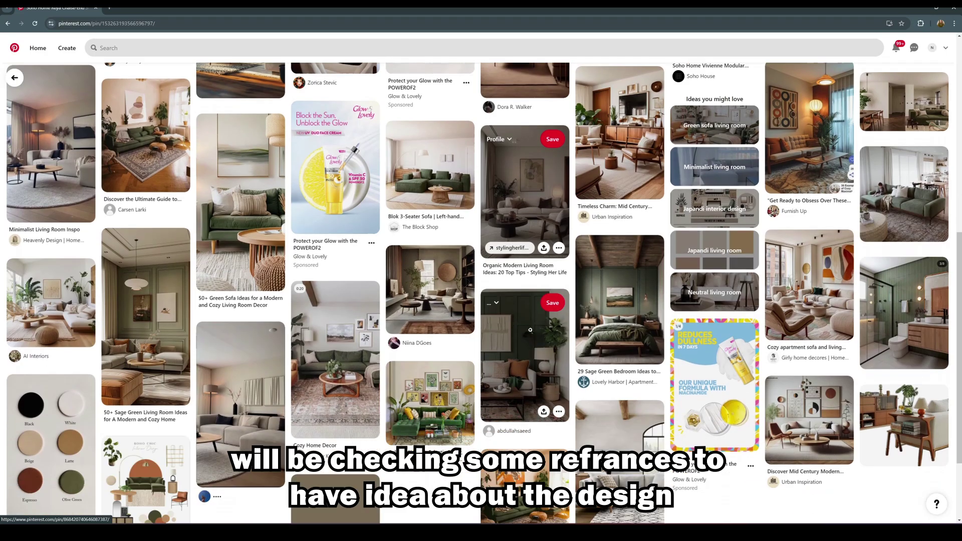
# Open living-room pins, including Organic Modern Living Room Ideas, and close the extra browser tab.
pyautogui.click(430, 290)
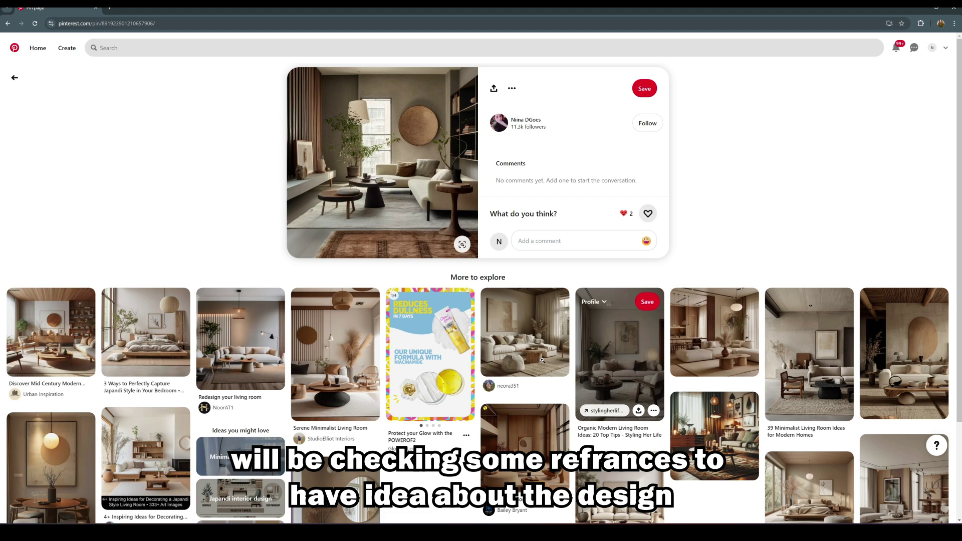
pyautogui.click(612, 354)
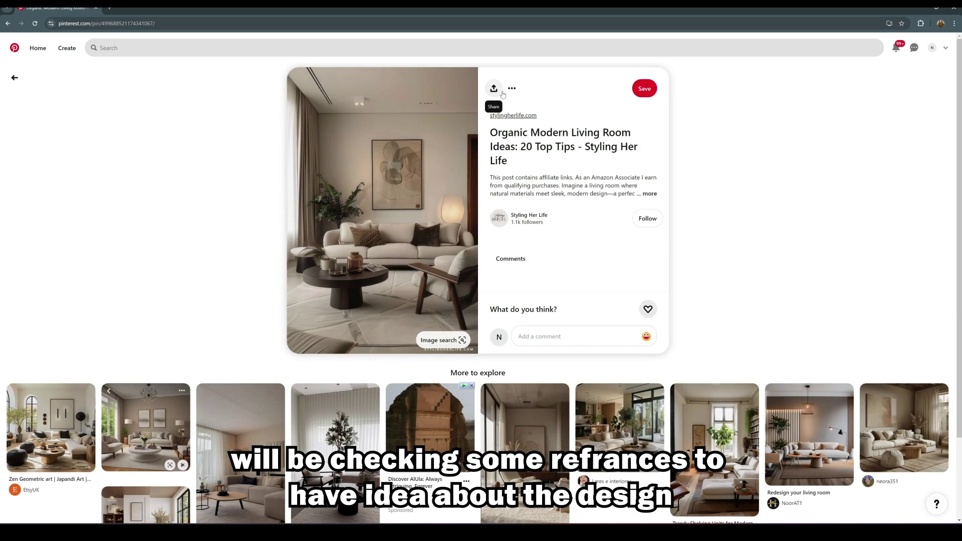
pyautogui.click(342, 336)
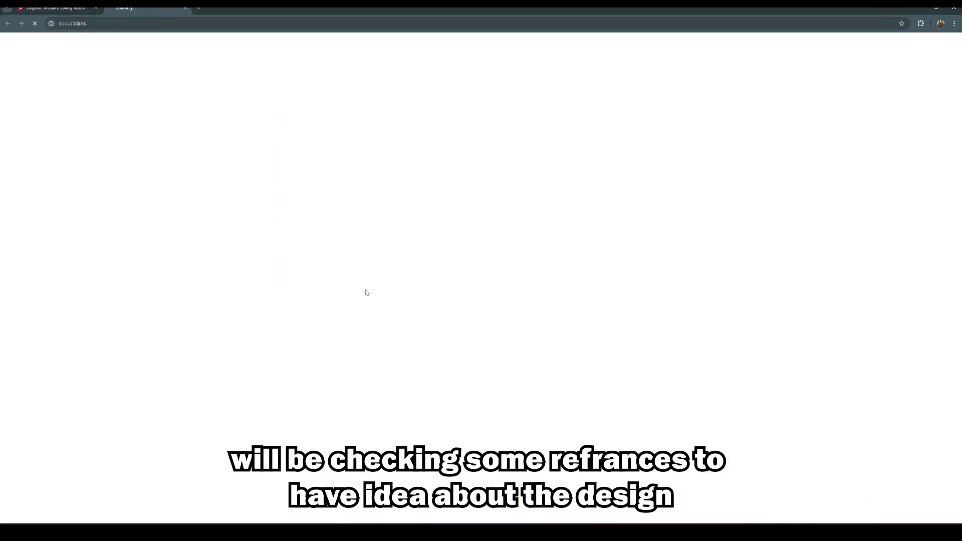
pyautogui.scroll(-3, 366, 292)
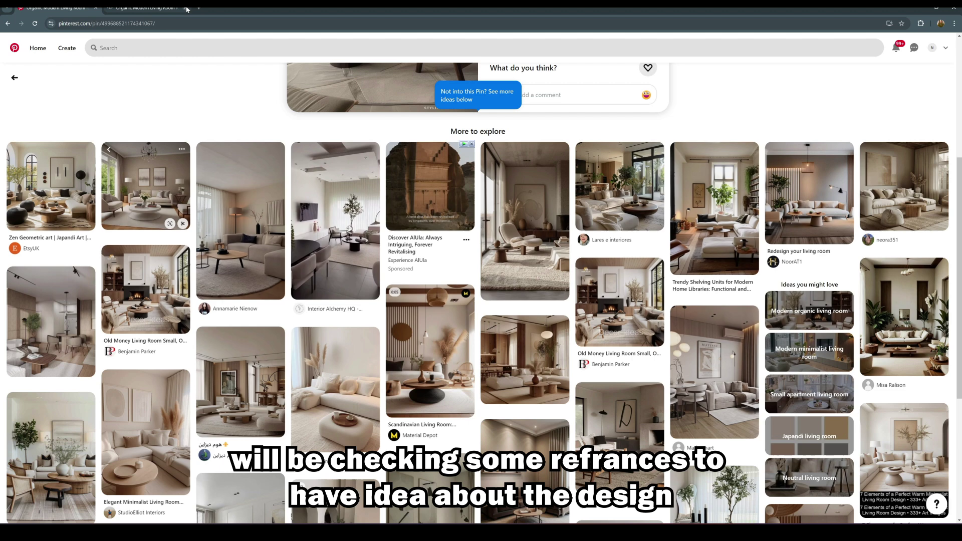
pyautogui.click(187, 8)
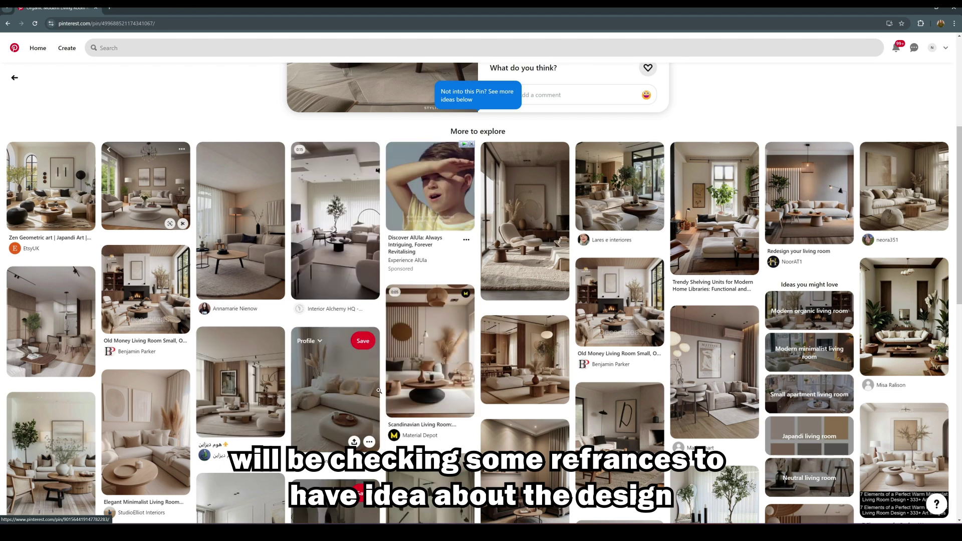
pyautogui.scroll(-3, 379, 390)
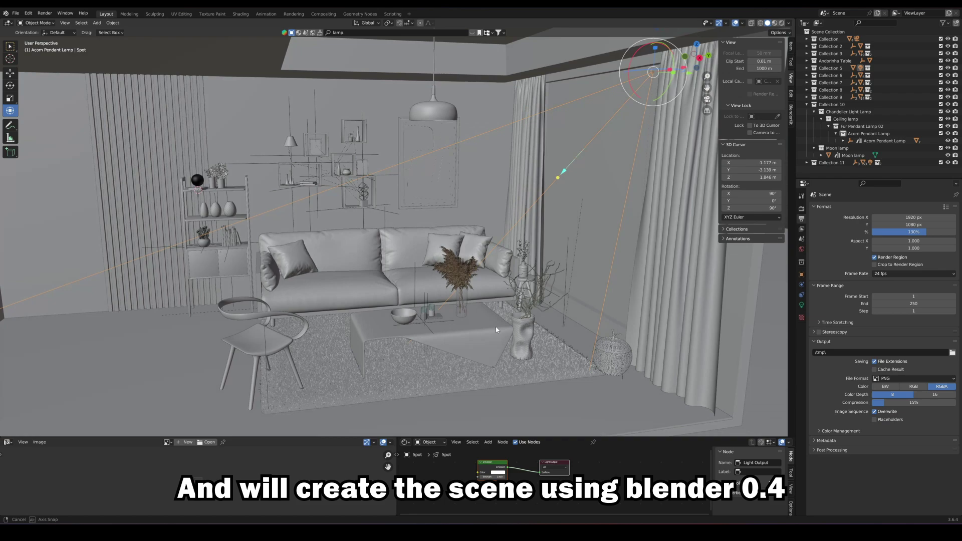
# Frame the living room through the scene camera with Numpad 0.
pyautogui.moveTo(495, 327)
pyautogui.mouseDown(button='middle')
pyautogui.moveTo(480, 314)
pyautogui.moveTo(500, 302)
pyautogui.mouseUp(button='middle')
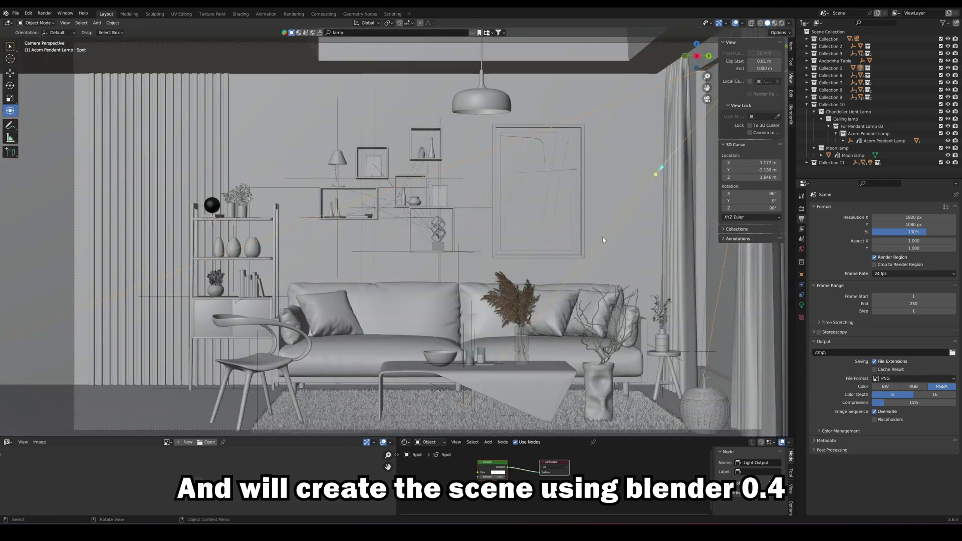
pyautogui.press('KP_0')
pyautogui.keyDown('shift'); pyautogui.moveTo(572, 282); pyautogui.dragTo(435, 182, button='middle'); pyautogui.keyUp('shift')
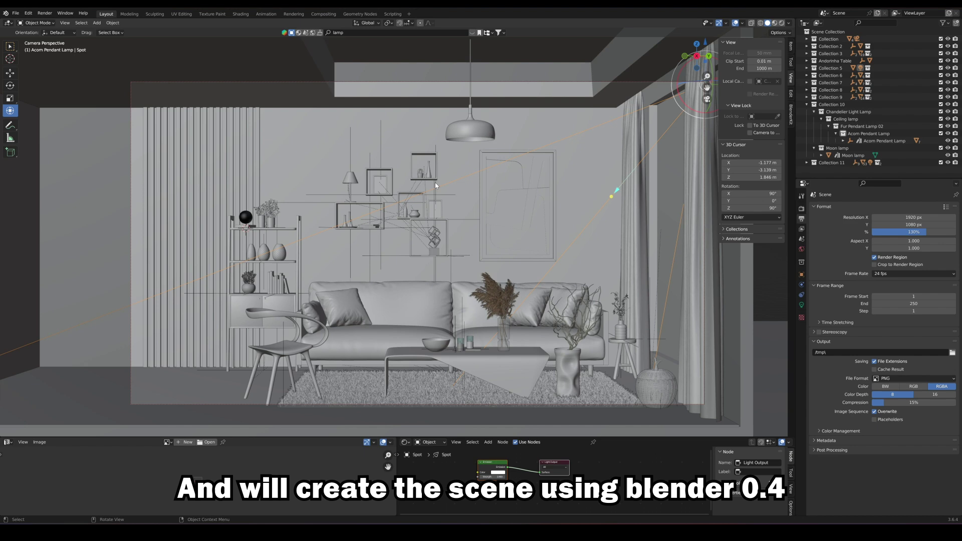
# Render an image of the room, enlarge the result window, then close it with Esc.
pyautogui.click(44, 13)
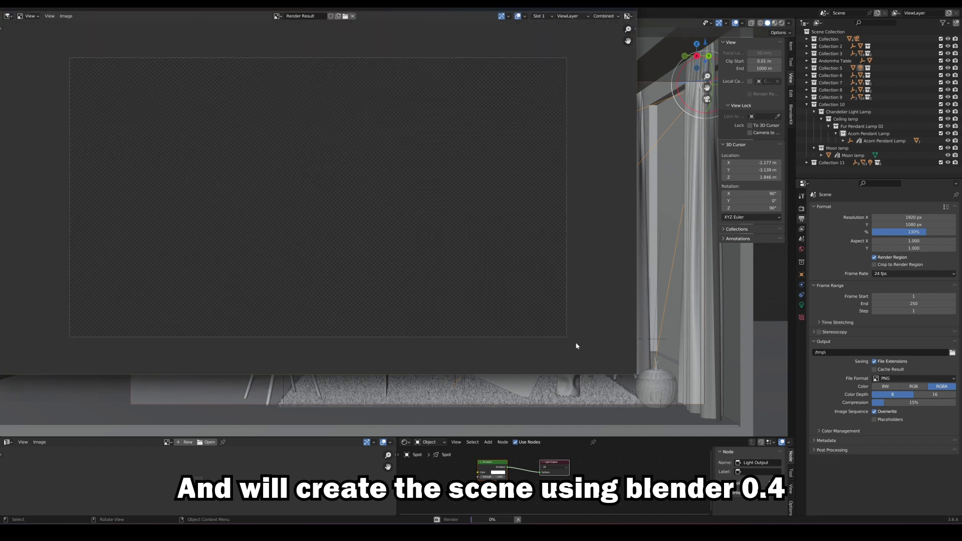
pyautogui.moveTo(638, 380); pyautogui.dragTo(719, 435)
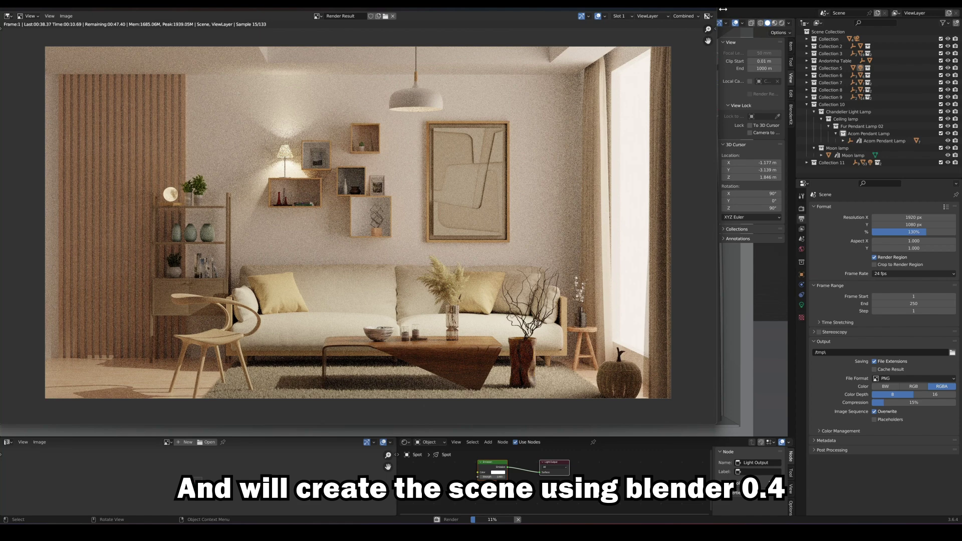
pyautogui.press('Escape')
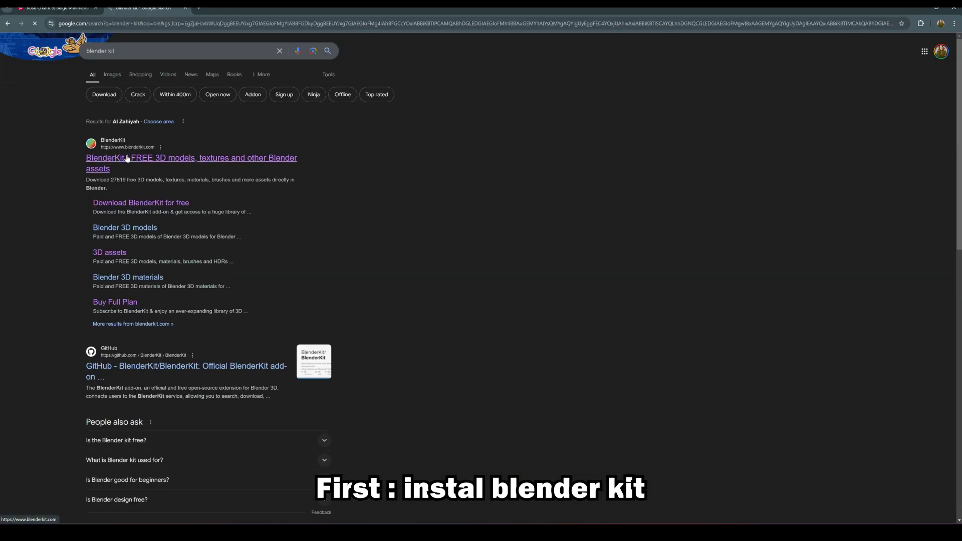
# Open the BlenderKit website and skip ahead through its intro video.
pyautogui.click(127, 159)
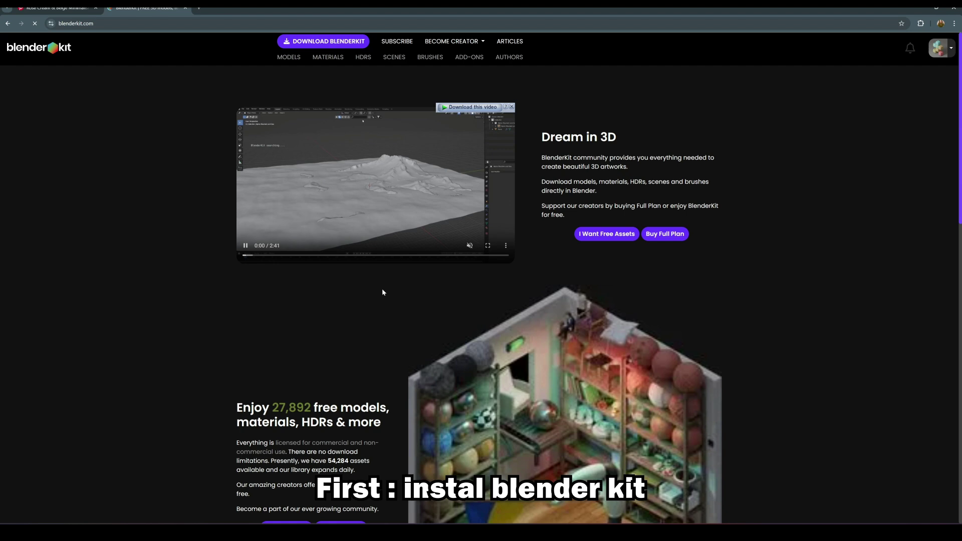
pyautogui.scroll(-1, 451, 226)
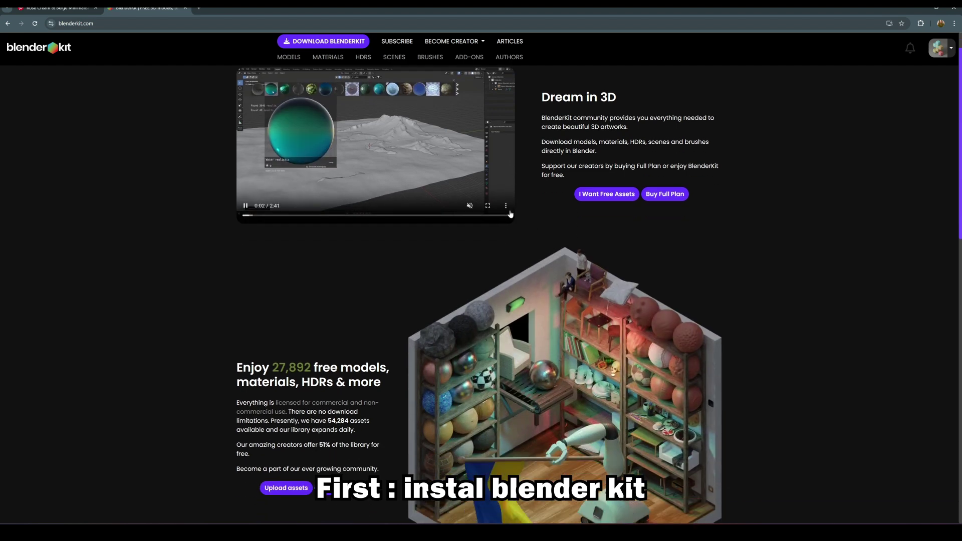
pyautogui.scroll(-4, 489, 248)
pyautogui.scroll(-2, 489, 247)
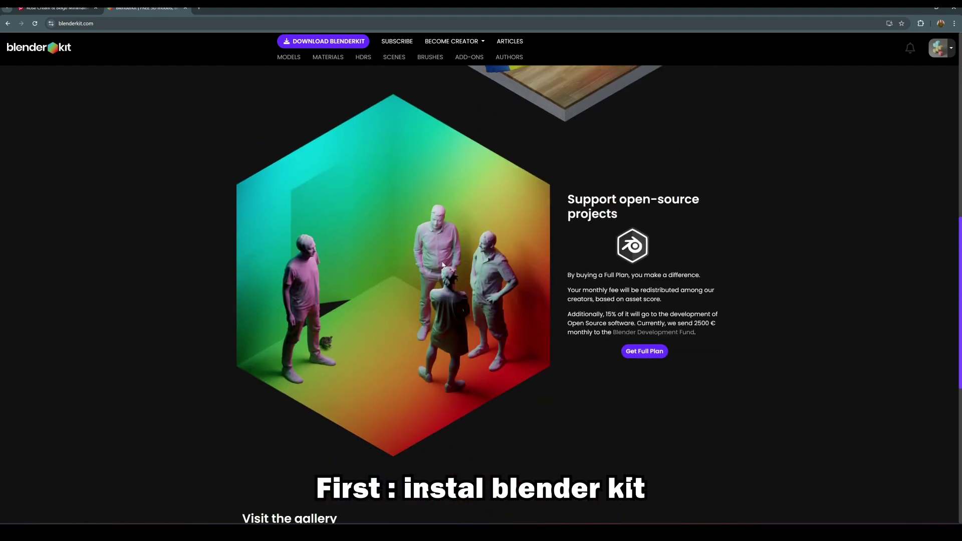
pyautogui.scroll(-2, 444, 268)
pyautogui.scroll(-2, 460, 279)
pyautogui.scroll(-1, 526, 282)
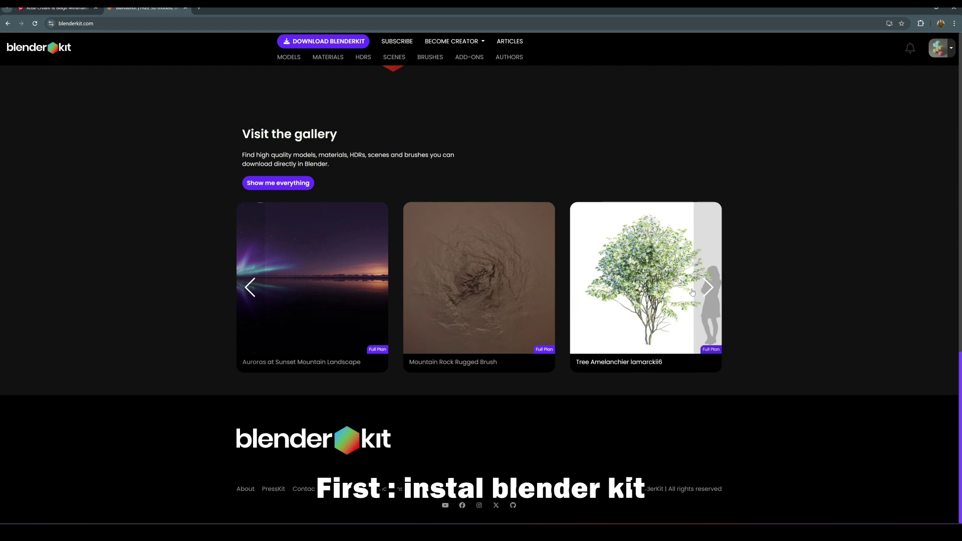
pyautogui.scroll(1, 609, 258)
pyautogui.scroll(3, 577, 222)
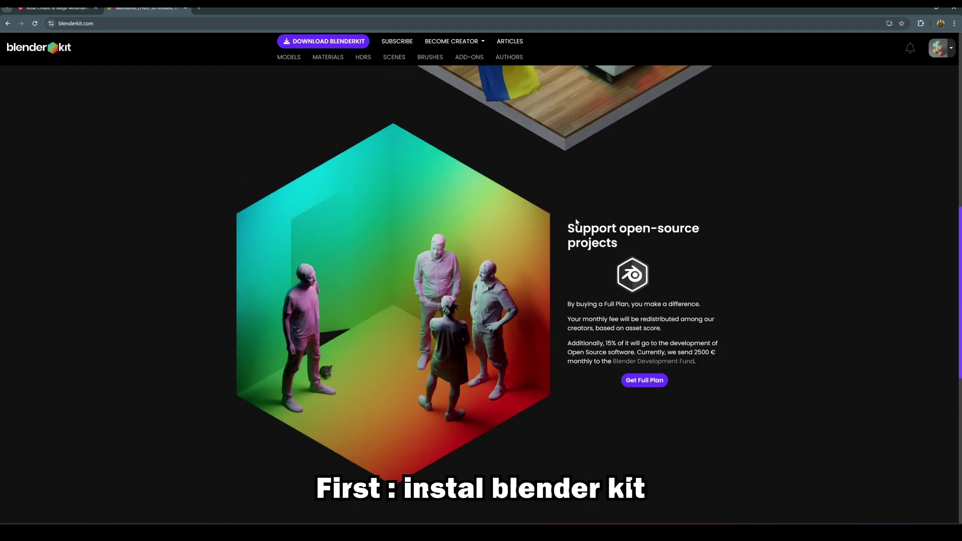
pyautogui.scroll(3, 577, 222)
pyautogui.scroll(3, 537, 208)
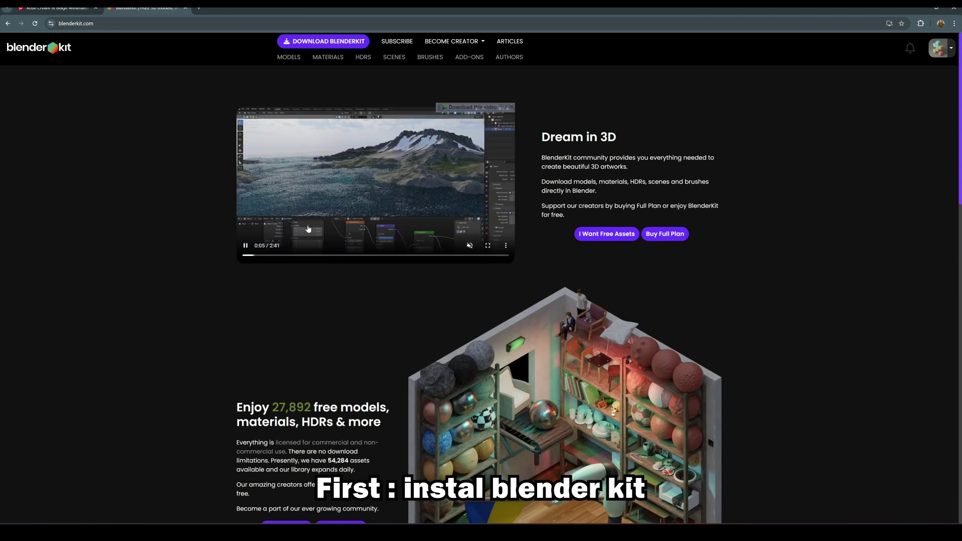
pyautogui.moveTo(249, 257); pyautogui.dragTo(279, 257)
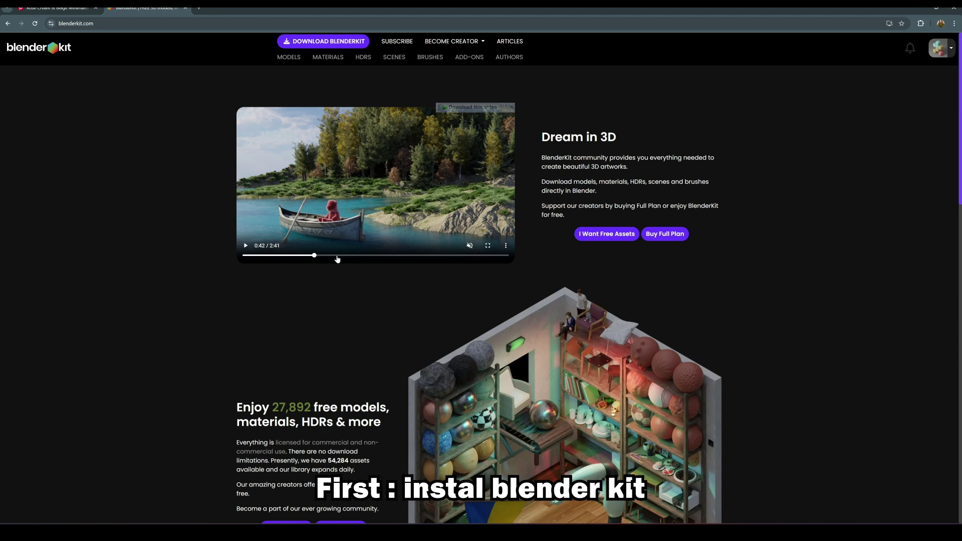
pyautogui.click(353, 257)
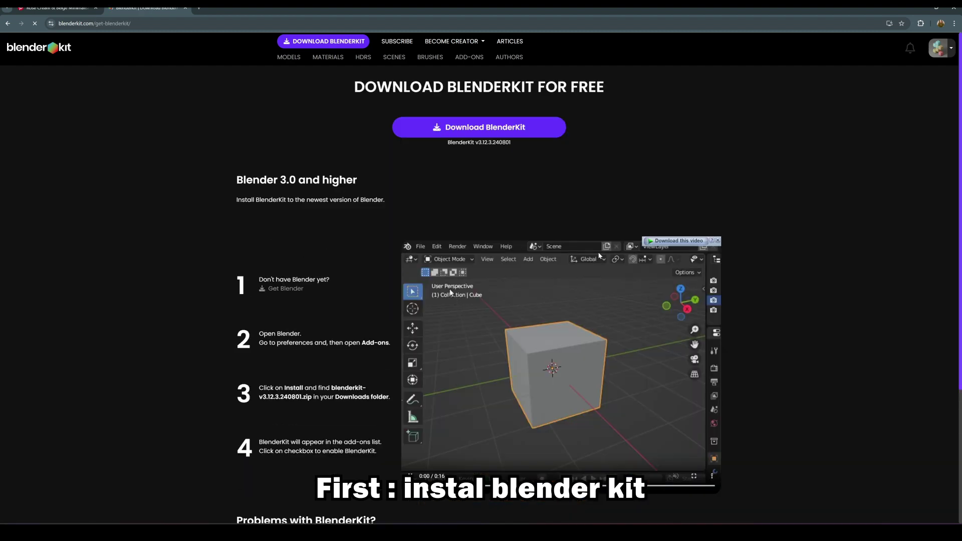
pyautogui.scroll(-1, 325, 309)
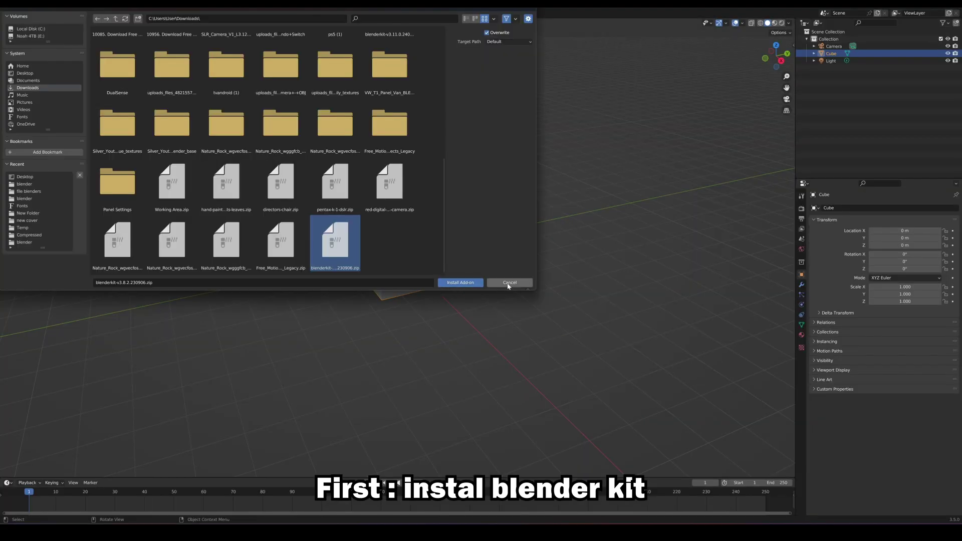
# Install the BlenderKit add-on from its zip, search the add-on list, and dismiss the welcome popup.
pyautogui.click(507, 282)
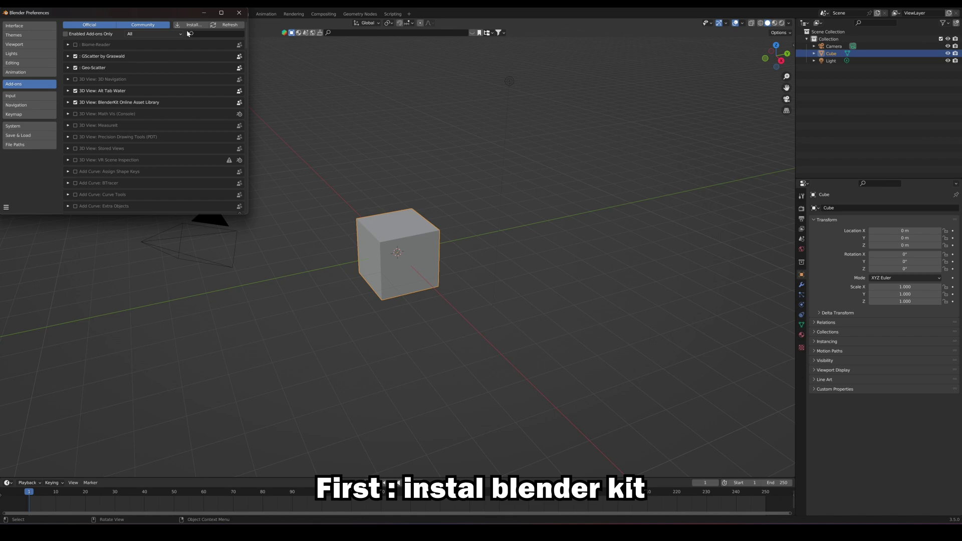
pyautogui.click(198, 33)
pyautogui.write('blender')
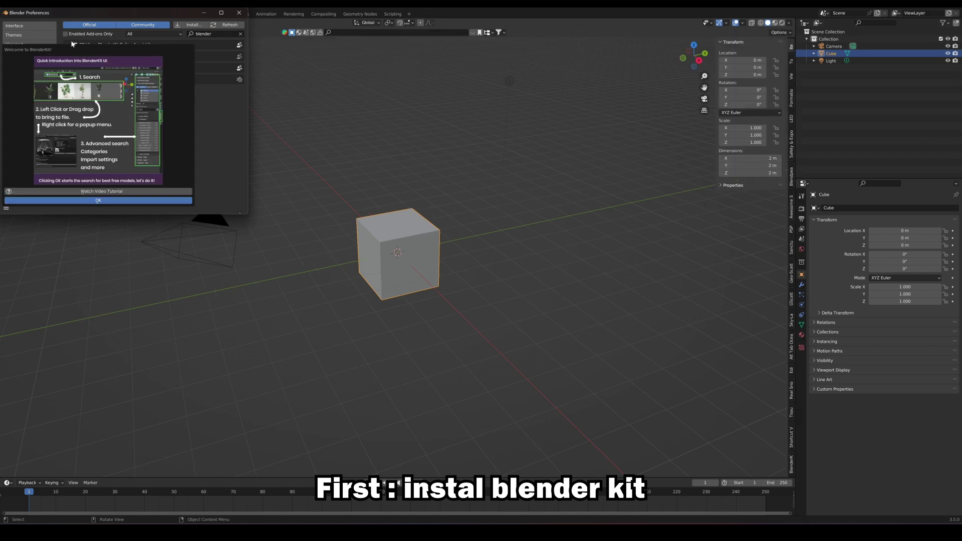
pyautogui.click(132, 200)
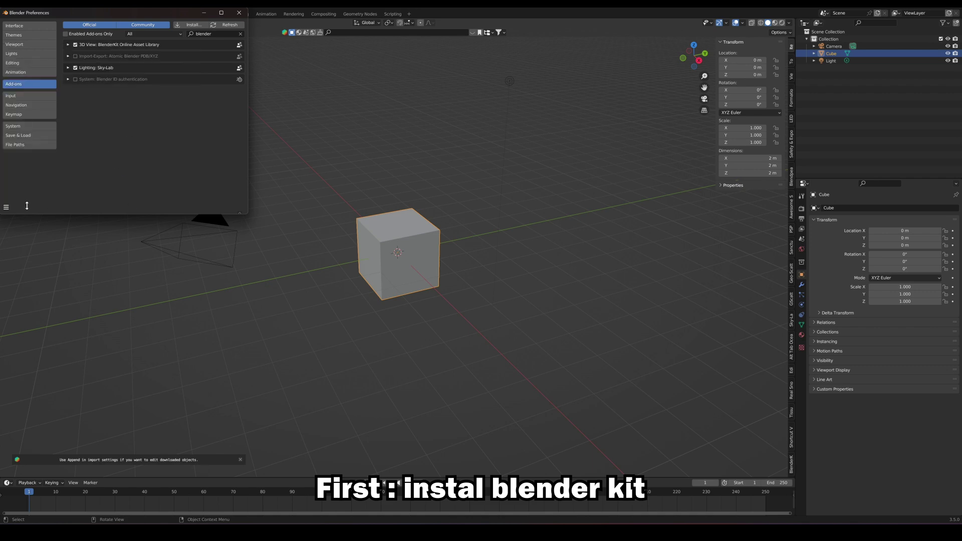
# Save the preferences and close the Preferences window.
pyautogui.click(7, 208)
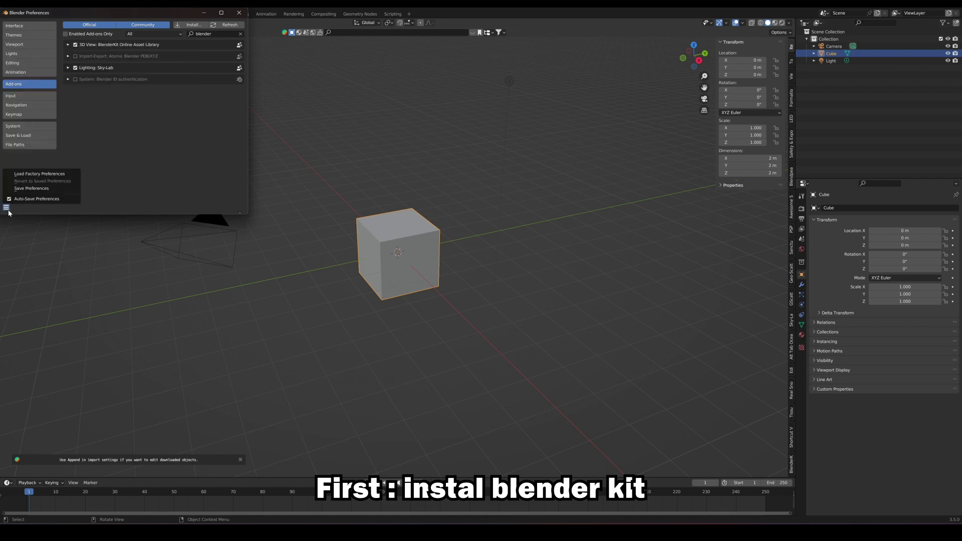
pyautogui.click(33, 189)
pyautogui.click(235, 15)
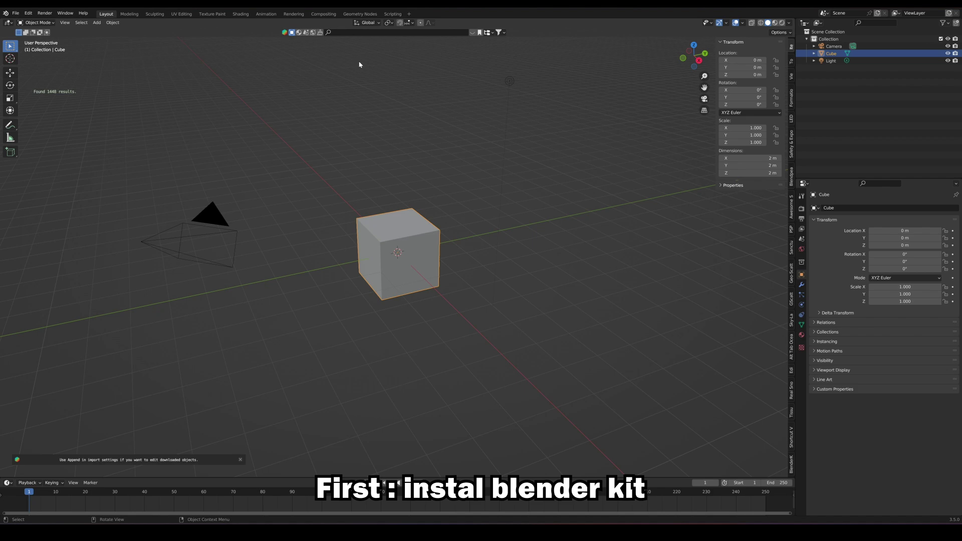
# Place the BlenderKit chair model in the scene and delete the default cube.
pyautogui.click(475, 32)
pyautogui.write('chair')
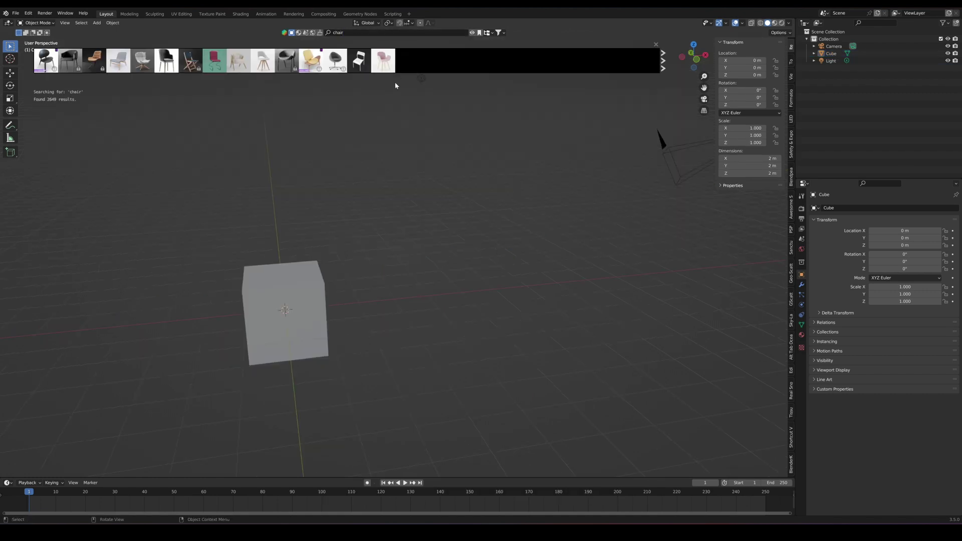
pyautogui.click(238, 69)
pyautogui.click(313, 340)
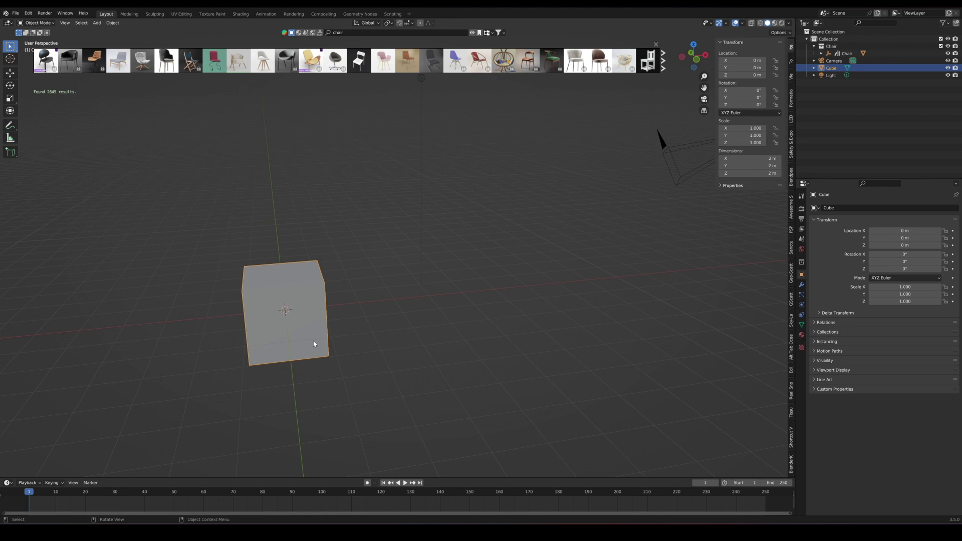
pyautogui.press('Delete')
pyautogui.moveTo(290, 327)
pyautogui.mouseDown(button='middle')
pyautogui.moveTo(288, 317)
pyautogui.moveTo(570, 264)
pyautogui.mouseUp(button='middle')
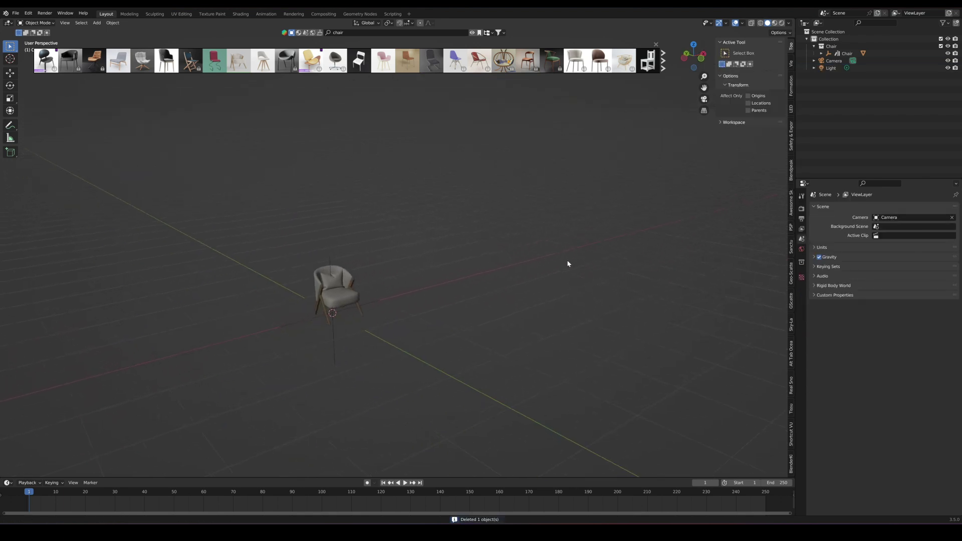
pyautogui.scroll(6, 382, 341)
# View the chair in Rendered shading with Cycles as the render engine.
pyautogui.moveTo(382, 340)
pyautogui.mouseDown(button='middle')
pyautogui.moveTo(397, 276)
pyautogui.moveTo(457, 284)
pyautogui.moveTo(326, 299)
pyautogui.moveTo(582, 149)
pyautogui.mouseUp(button='middle')
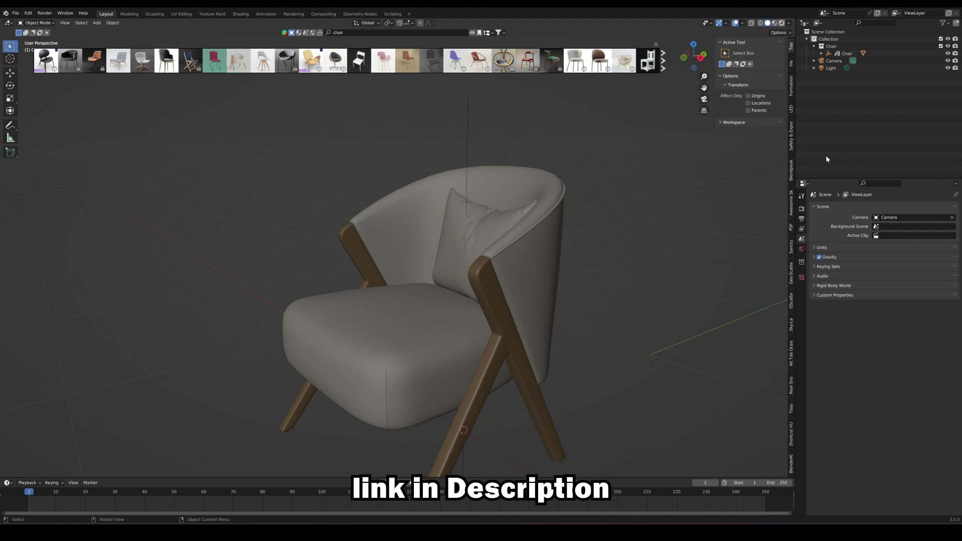
pyautogui.click(782, 22)
pyautogui.click(802, 208)
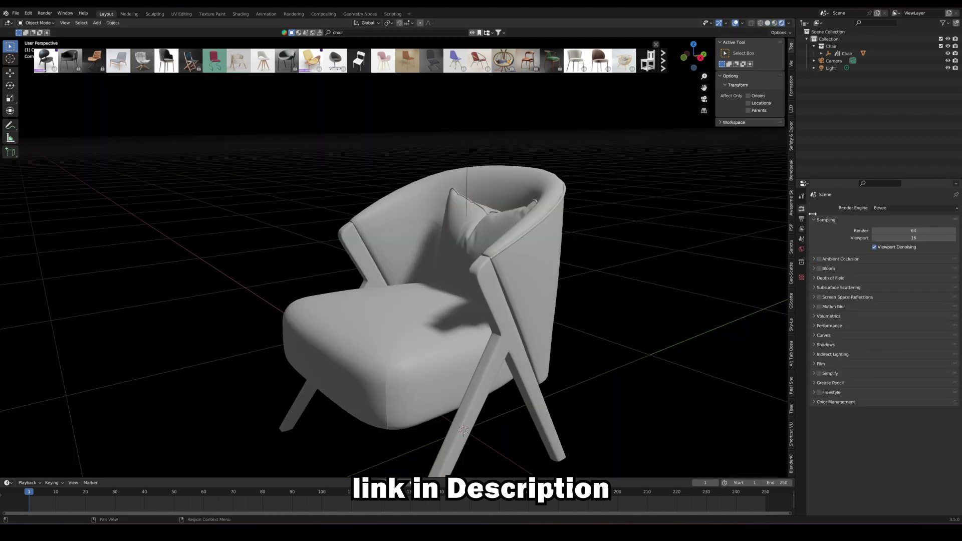
pyautogui.click(914, 208)
pyautogui.click(902, 233)
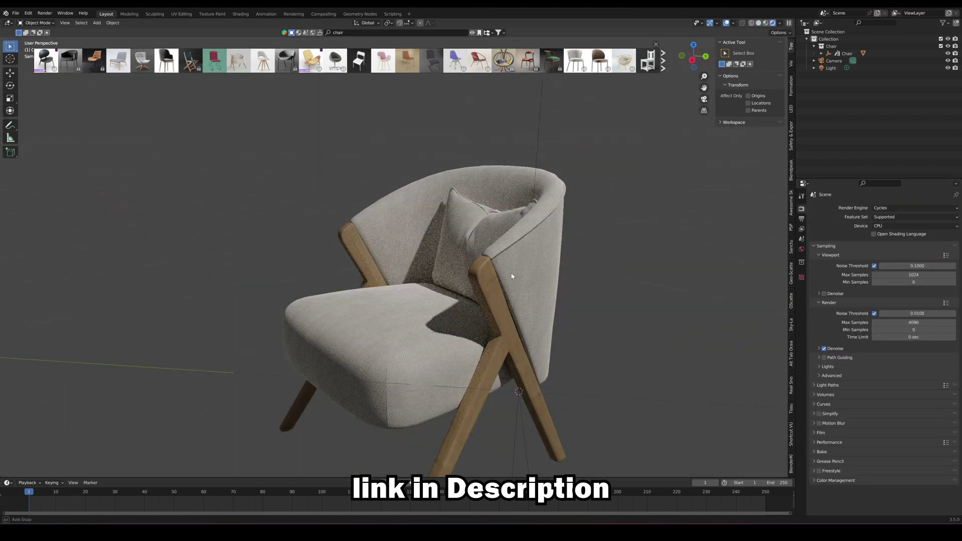
pyautogui.moveTo(511, 275); pyautogui.dragTo(522, 276, button='middle')
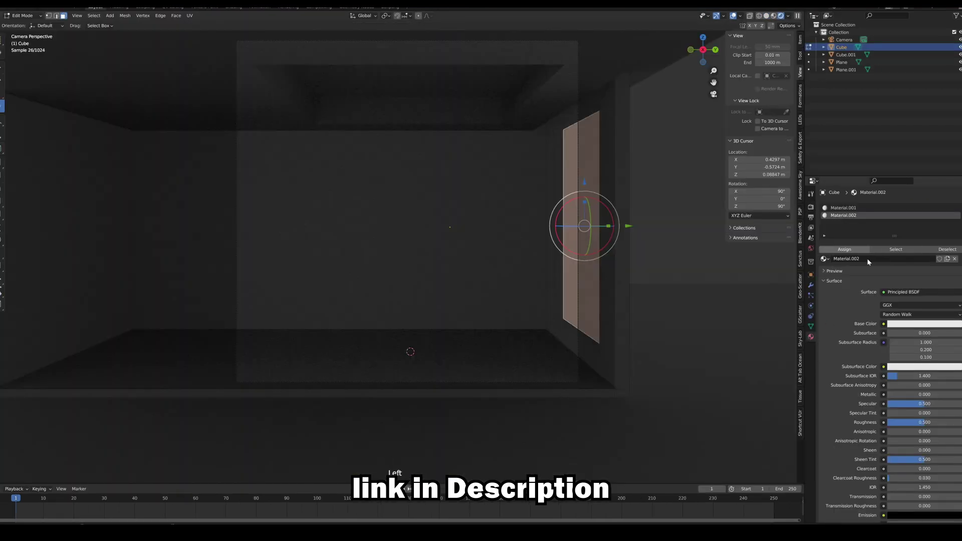
# Make the window material an Emission shader with strength 2.1 and a warm orange colour.
pyautogui.click(905, 292)
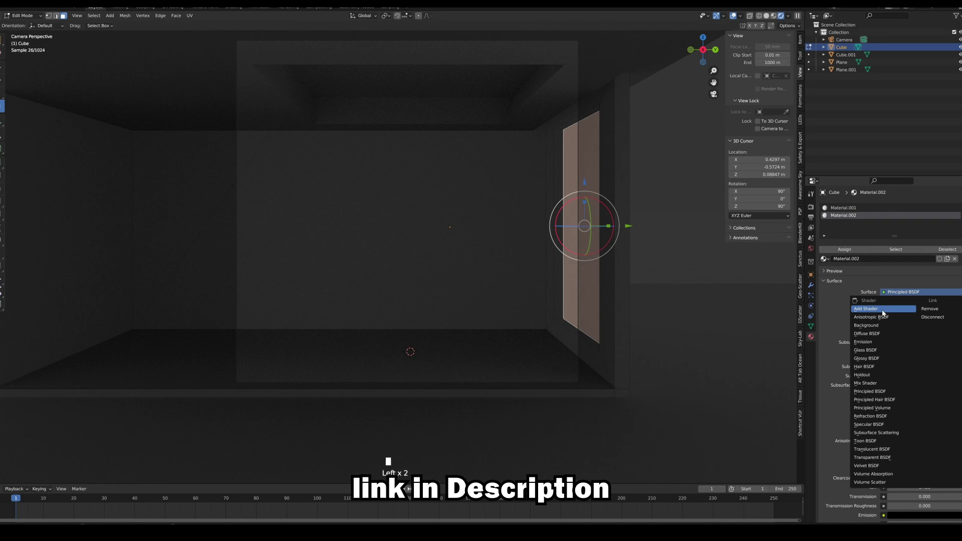
pyautogui.click(860, 341)
pyautogui.press('Tab')
pyautogui.doubleClick(925, 305)
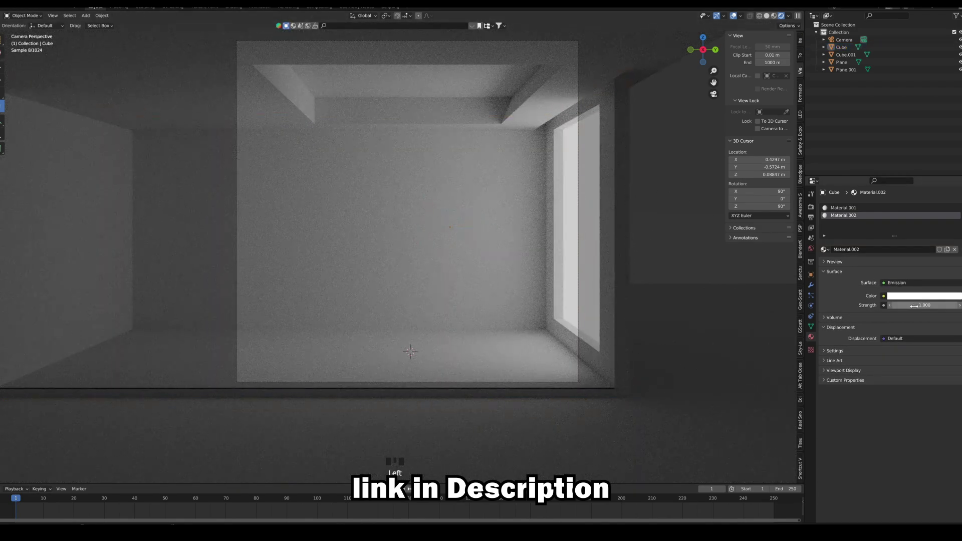
pyautogui.write('2.100')
pyautogui.press('Return')
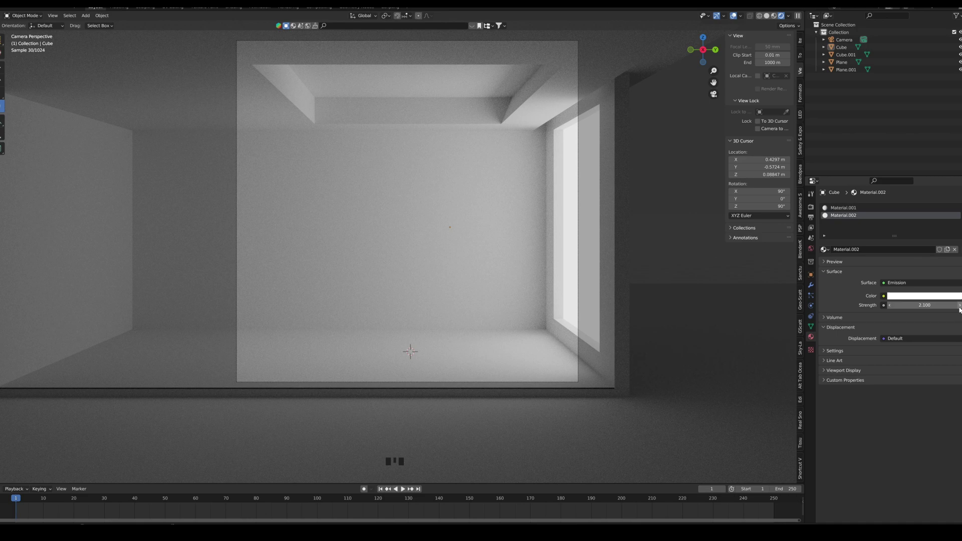
pyautogui.click(921, 296)
pyautogui.click(922, 223)
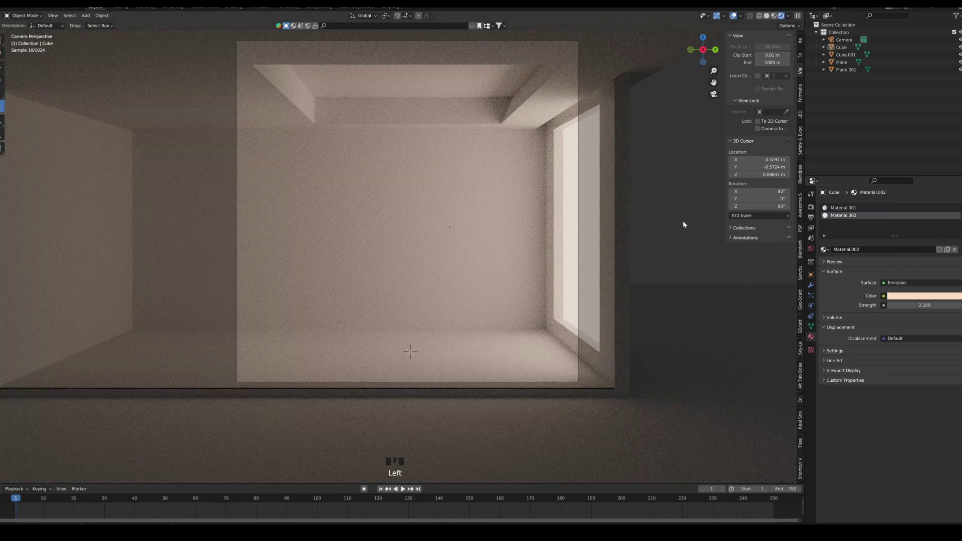
# Select the ceiling object Cube.001 and lower its geometry in Edit Mode.
pyautogui.click(525, 108)
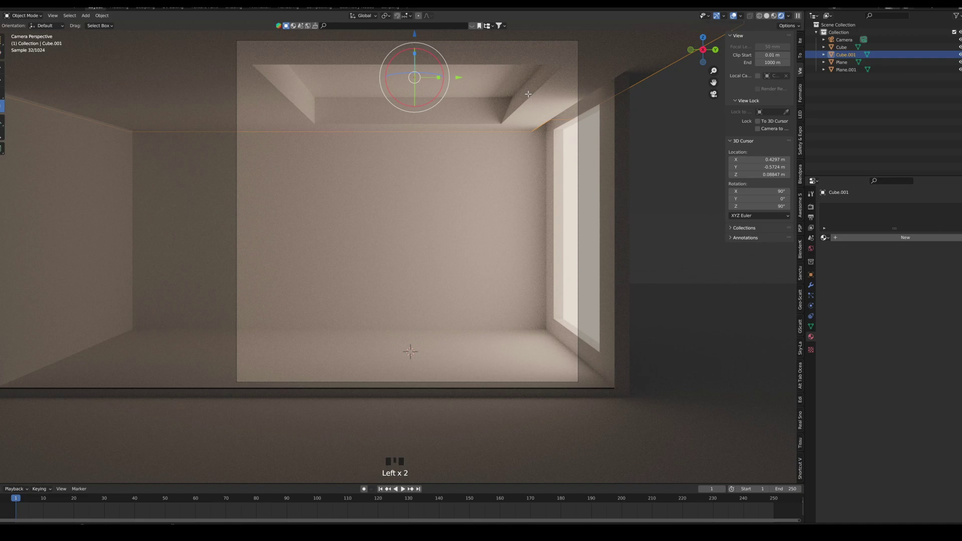
pyautogui.press('Tab')
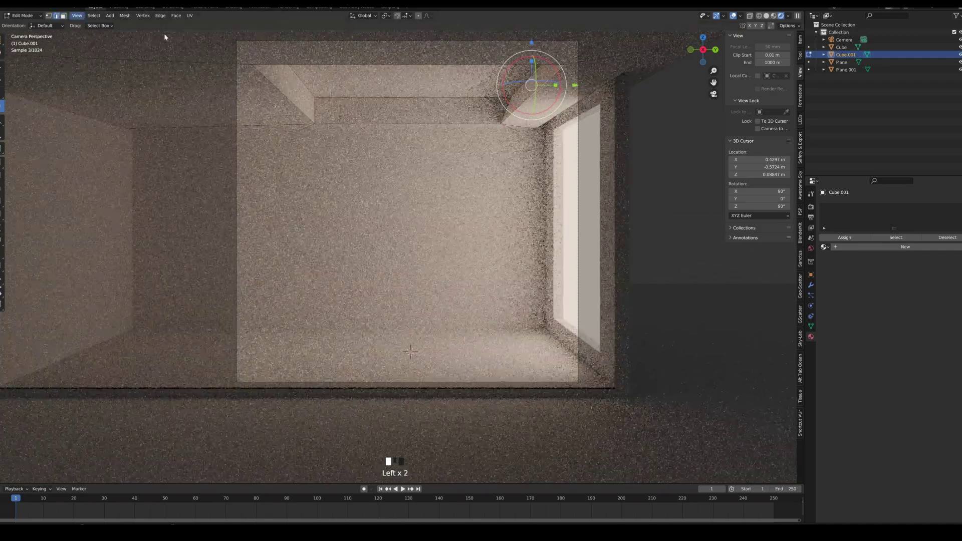
pyautogui.moveTo(576, 85)
pyautogui.mouseDown()
pyautogui.moveTo(581, 104)
pyautogui.moveTo(593, 105)
pyautogui.mouseUp()
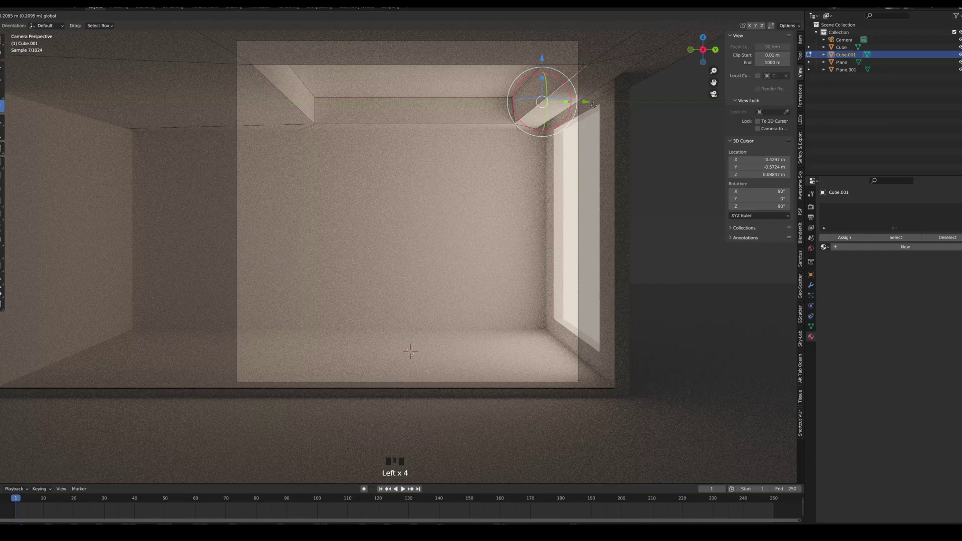
# Finish positioning the Cube.001 ceiling geometry and return to Object Mode.
pyautogui.moveTo(593, 105); pyautogui.dragTo(613, 112)
pyautogui.click(643, 118)
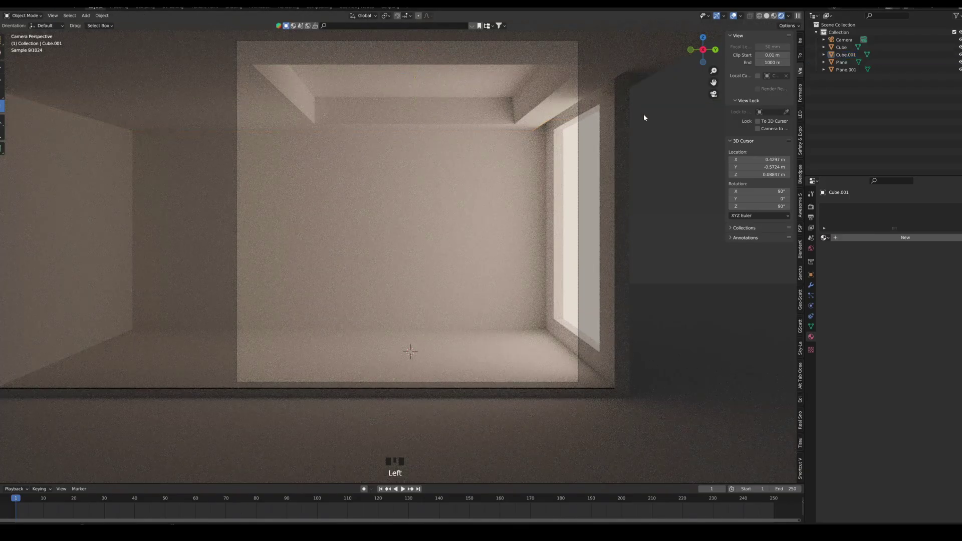
pyautogui.click(554, 108)
pyautogui.press('Tab')
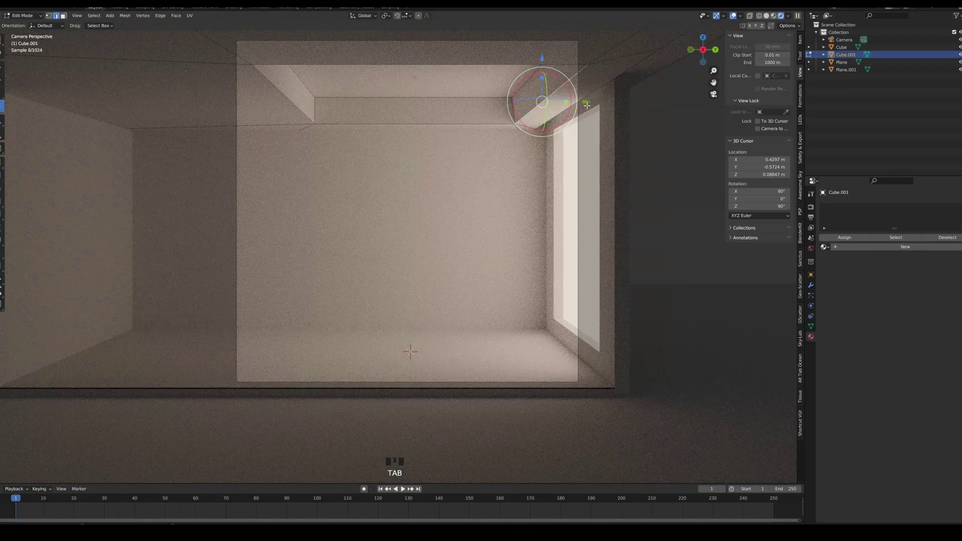
pyautogui.click(611, 109)
pyautogui.press('Tab')
pyautogui.click(649, 132)
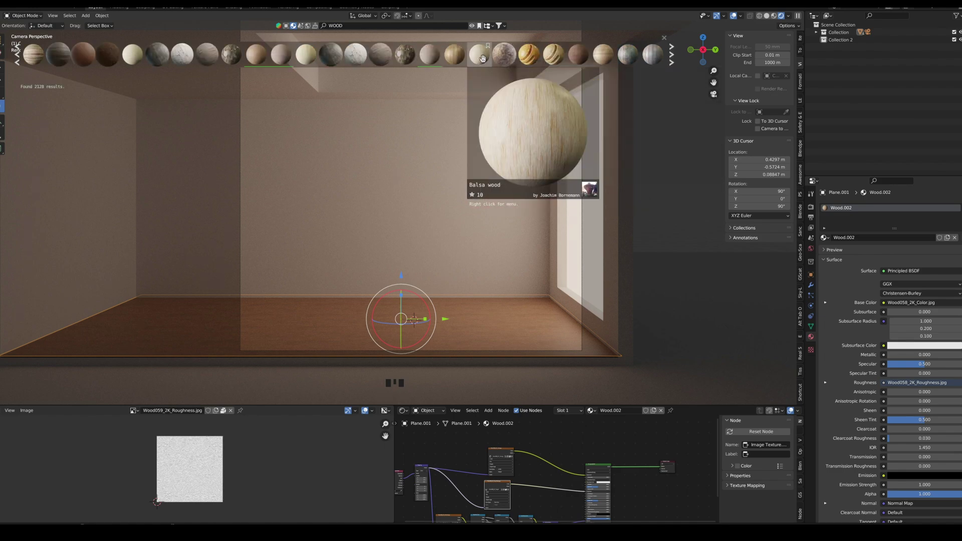
# Apply the Balsa wood material to the floor and return to Object Mode.
pyautogui.click(483, 58)
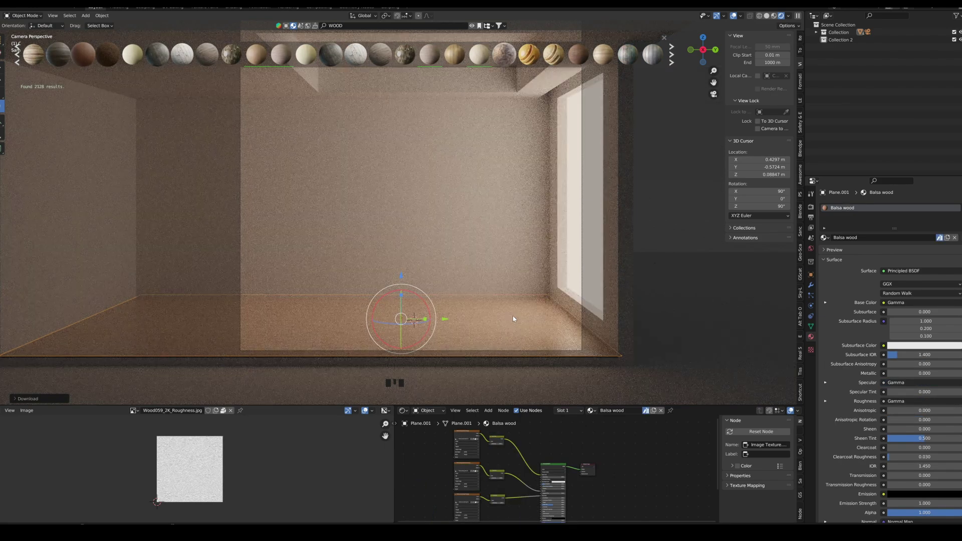
pyautogui.click(684, 184)
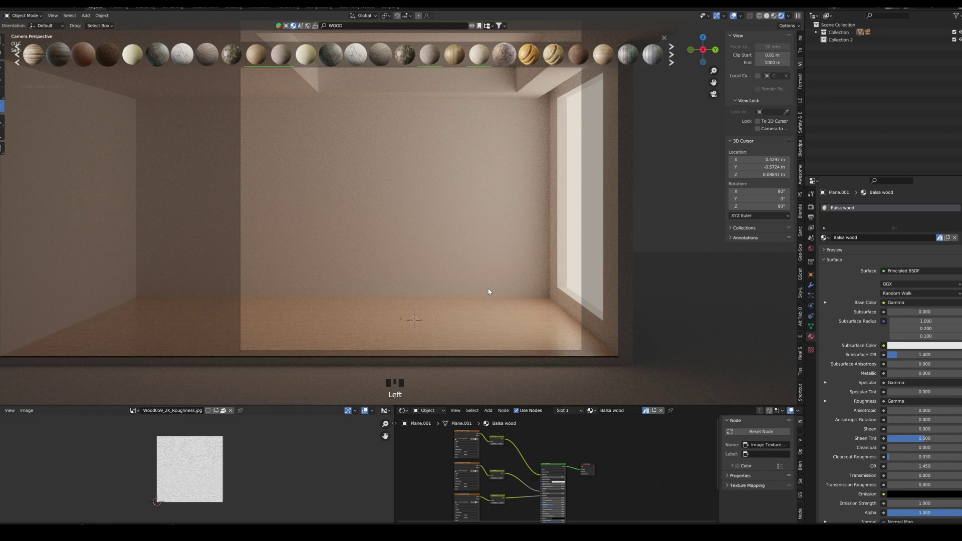
pyautogui.press('Tab')
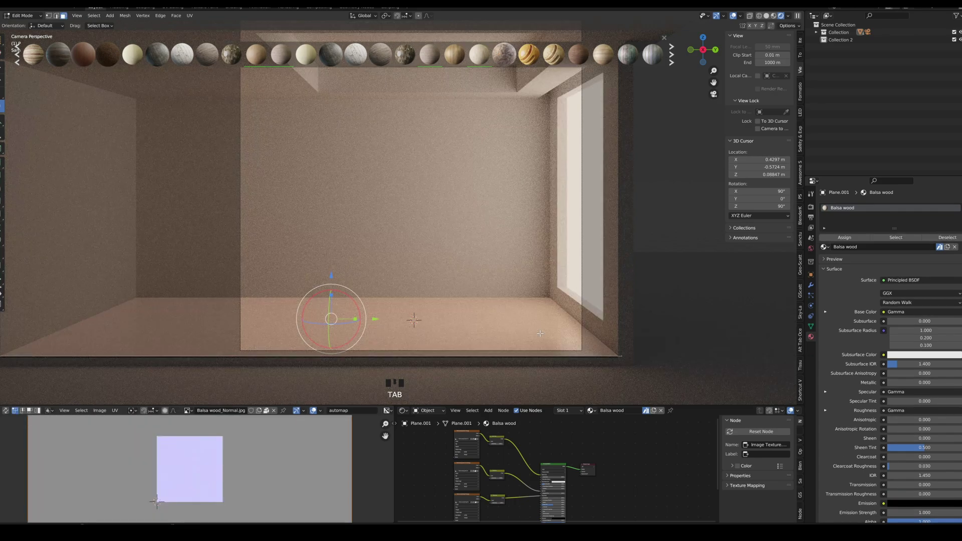
pyautogui.press('e')
pyautogui.press('Tab')
pyautogui.click(695, 216)
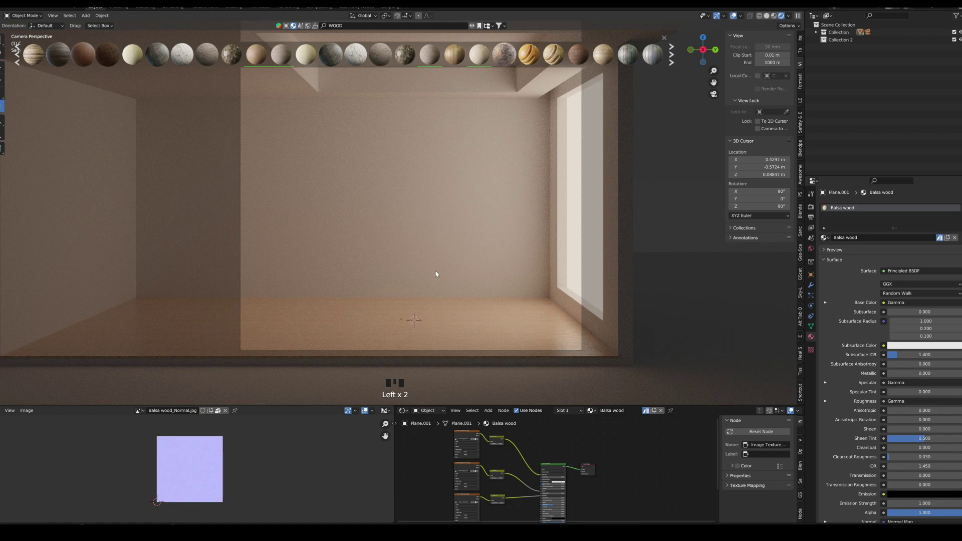
# Toggle Use Nodes off and on for the floor and give the 3D view more height.
pyautogui.keyDown('shift'); pyautogui.moveTo(626, 191); pyautogui.dragTo(542, 407, button='middle'); pyautogui.keyUp('shift')
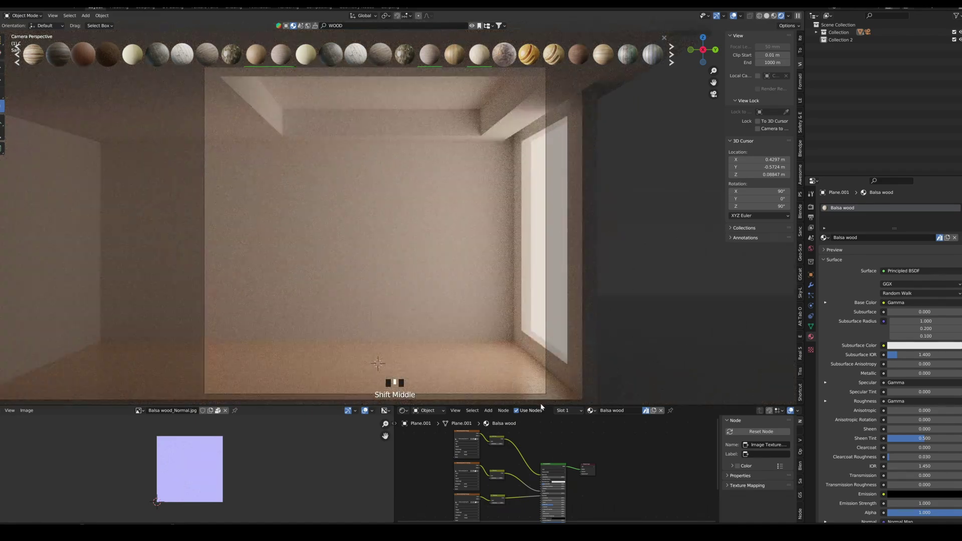
pyautogui.click(532, 411)
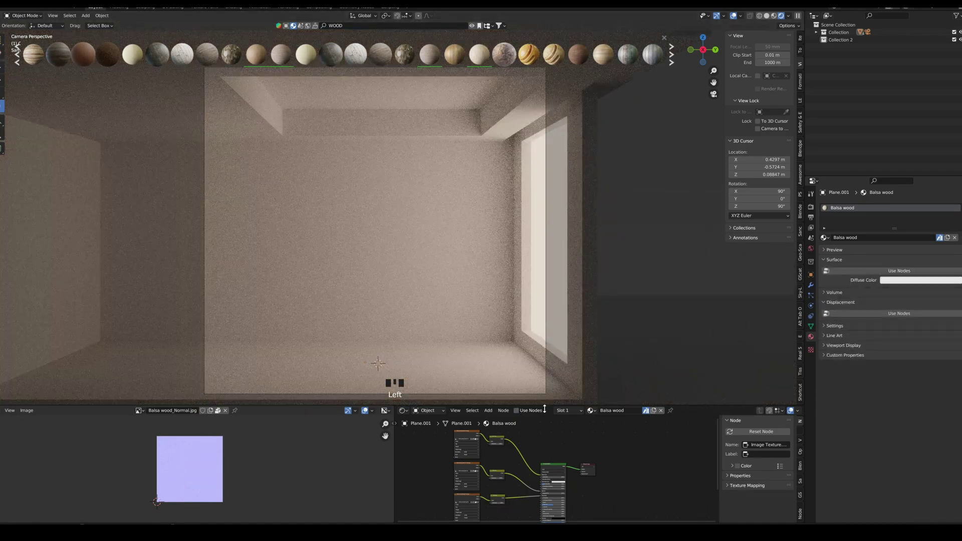
pyautogui.moveTo(526, 404); pyautogui.dragTo(527, 442)
pyautogui.click(517, 448)
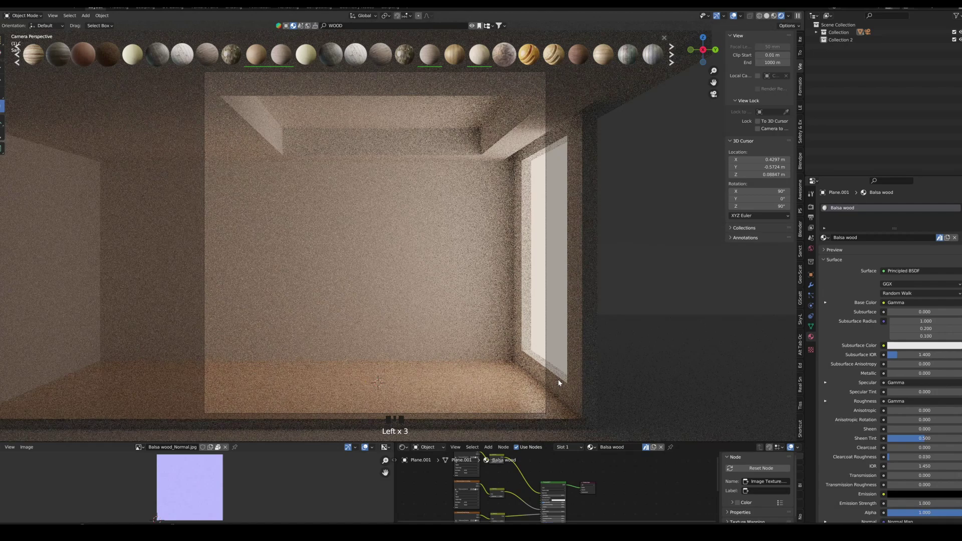
pyautogui.scroll(-1, 631, 264)
pyautogui.click(636, 252)
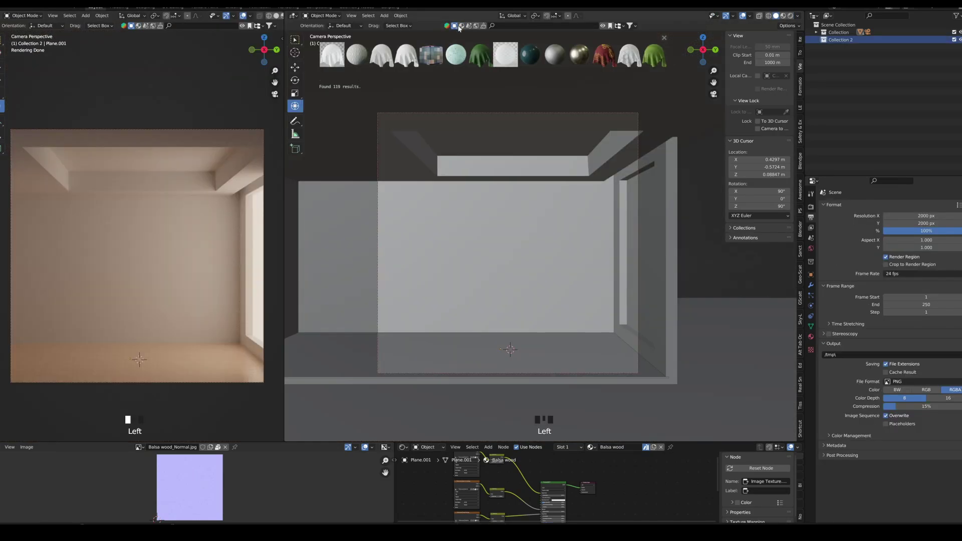
pyautogui.click(460, 28)
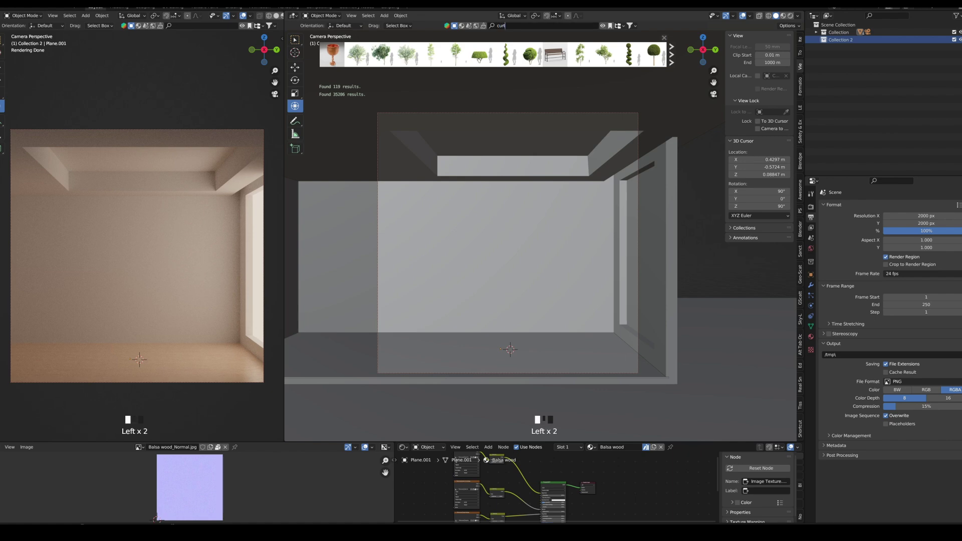
# Search BlenderKit for curtains and add the Curtains A model to the room.
pyautogui.press('Return')
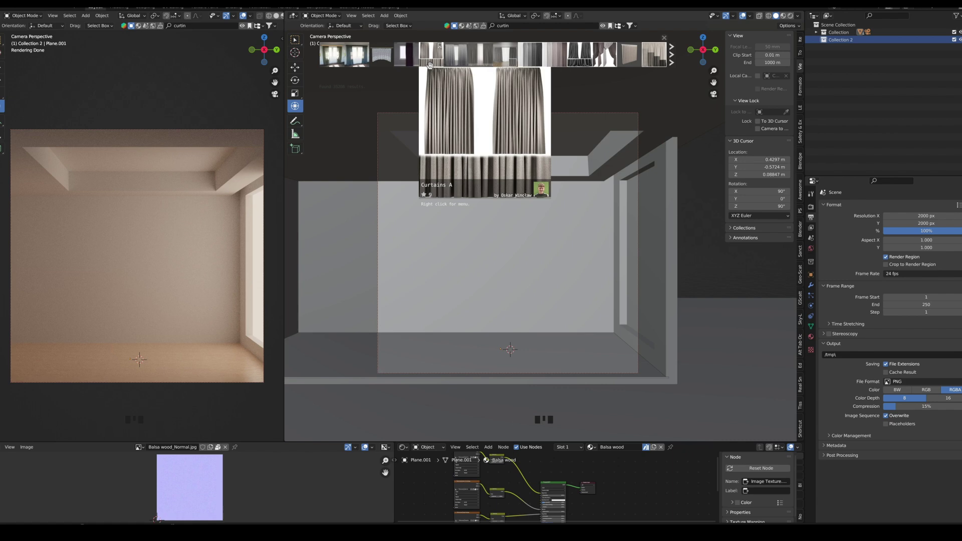
pyautogui.click(429, 65)
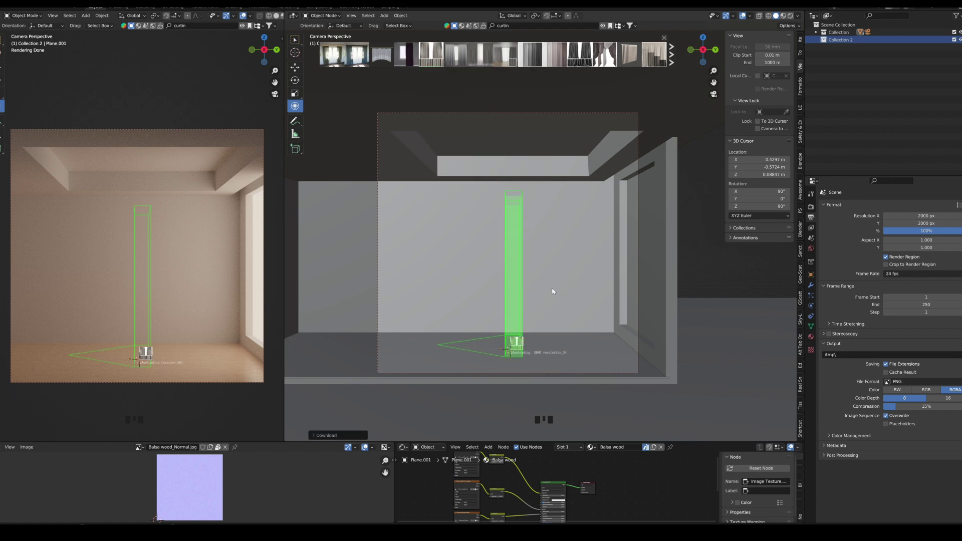
pyautogui.moveTo(530, 295); pyautogui.dragTo(616, 259, button='middle')
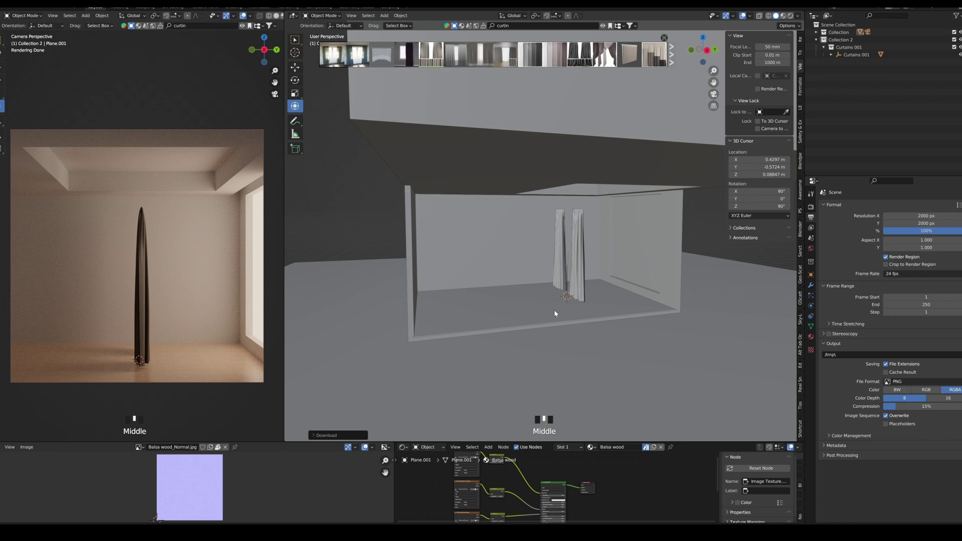
# Select the curtains, move them toward the window, and scale them up.
pyautogui.rightClick(827, 54)
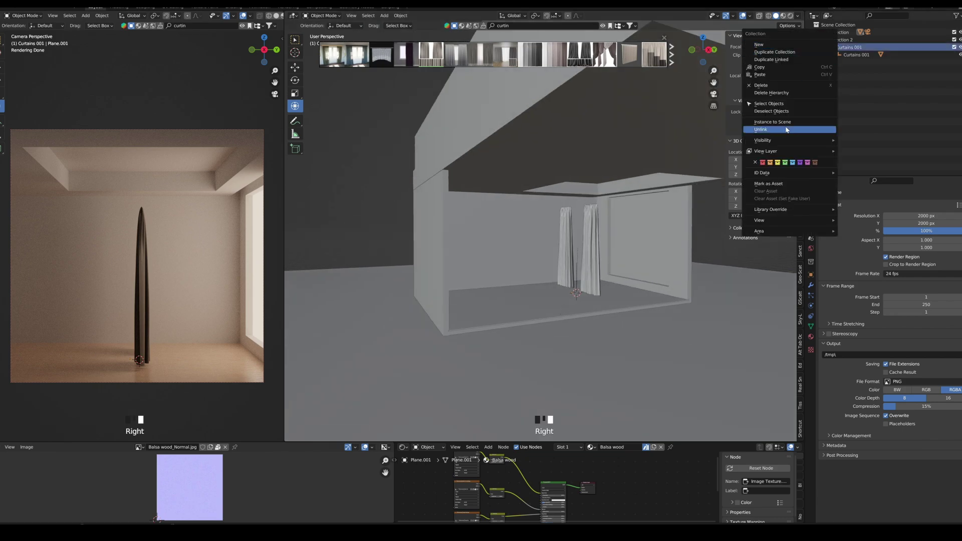
pyautogui.click(786, 110)
pyautogui.moveTo(617, 269); pyautogui.dragTo(674, 255)
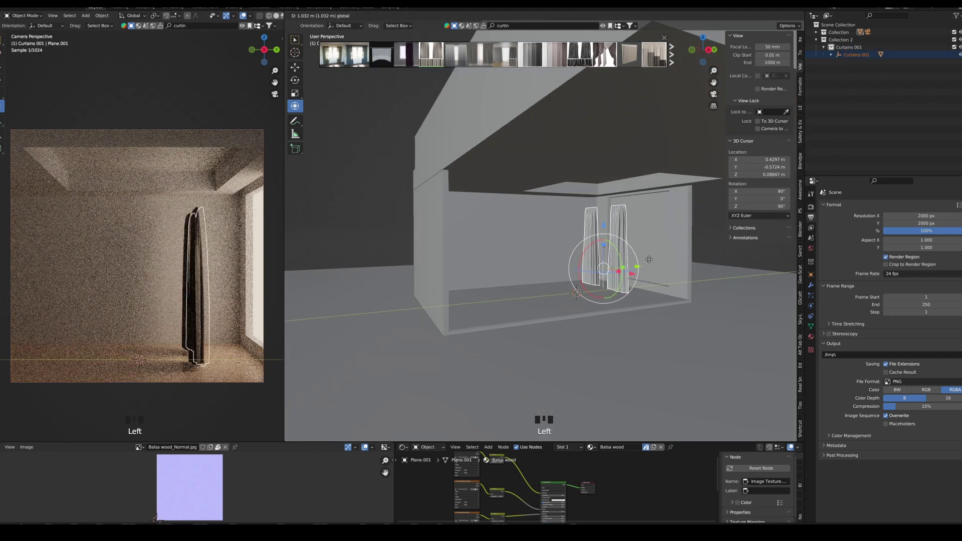
pyautogui.press('s')
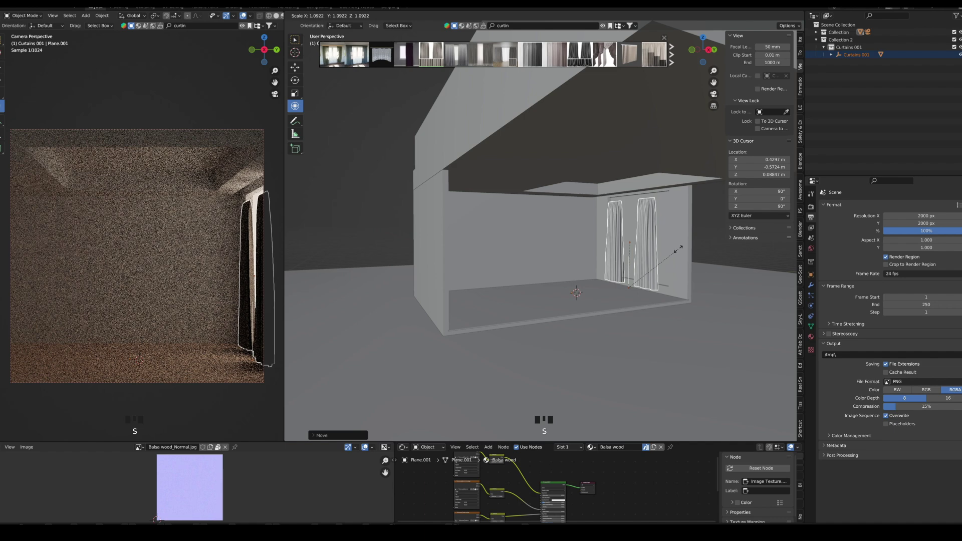
pyautogui.click(688, 248)
pyautogui.scroll(1, 688, 247)
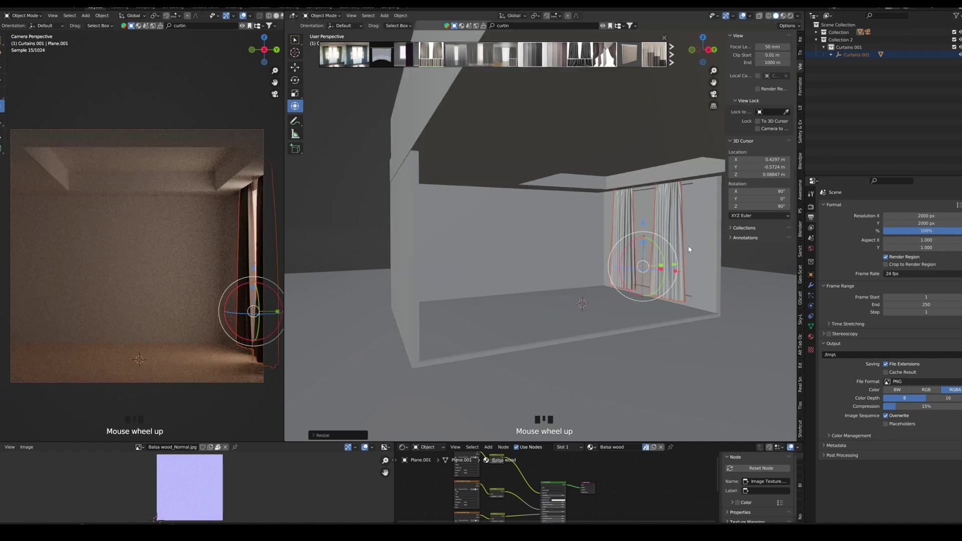
pyautogui.moveTo(689, 246)
pyautogui.keyDown('shift'); pyautogui.mouseDown(button='middle')
pyautogui.moveTo(548, 233)
pyautogui.moveTo(556, 248)
pyautogui.mouseUp(button='middle'); pyautogui.keyUp('shift')
pyautogui.scroll(2, 546, 229)
pyautogui.scroll(3, 546, 229)
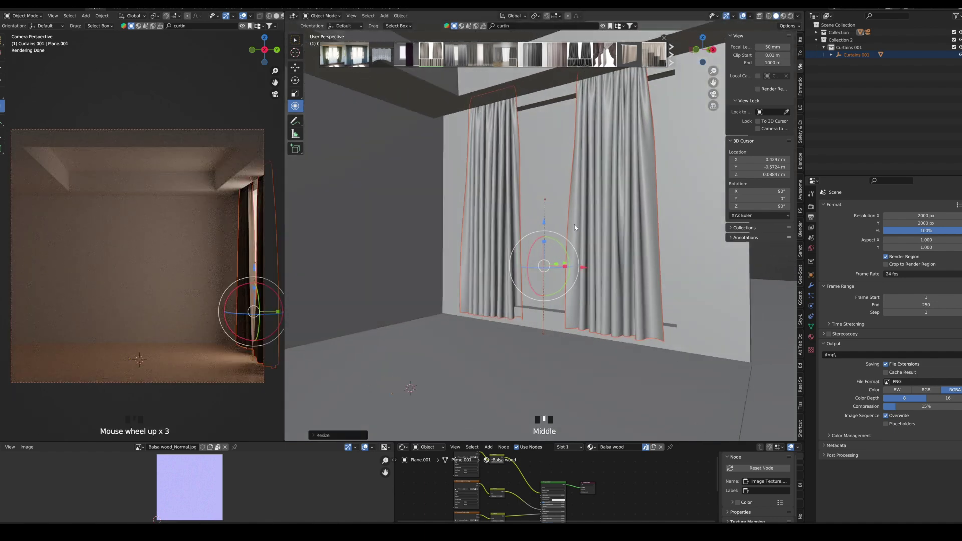
# Select Curtains.001 and move it up along the vertical axis.
pyautogui.press('KP_0')
pyautogui.moveTo(586, 54); pyautogui.dragTo(551, 294)
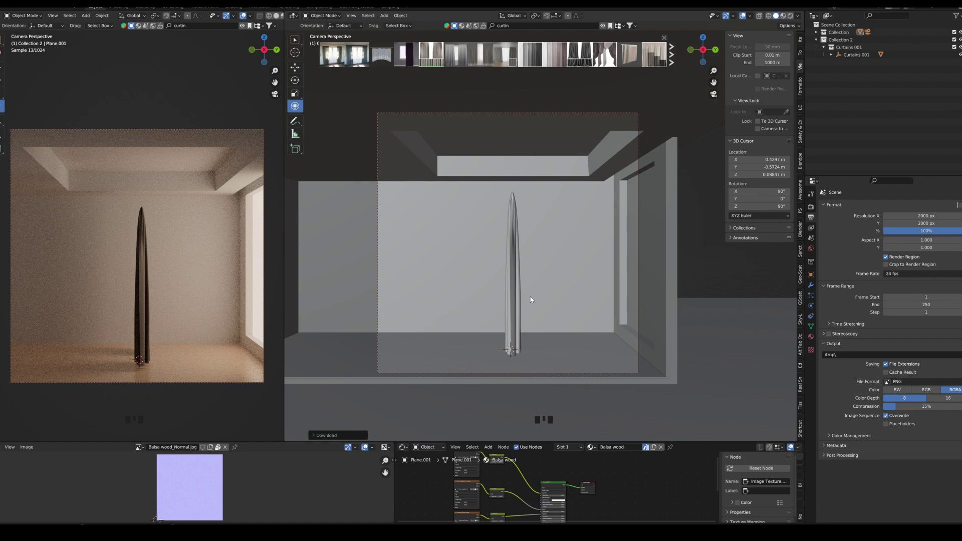
pyautogui.moveTo(552, 297); pyautogui.dragTo(572, 286, button='middle')
pyautogui.rightClick(839, 39)
pyautogui.click(790, 106)
pyautogui.press('g')
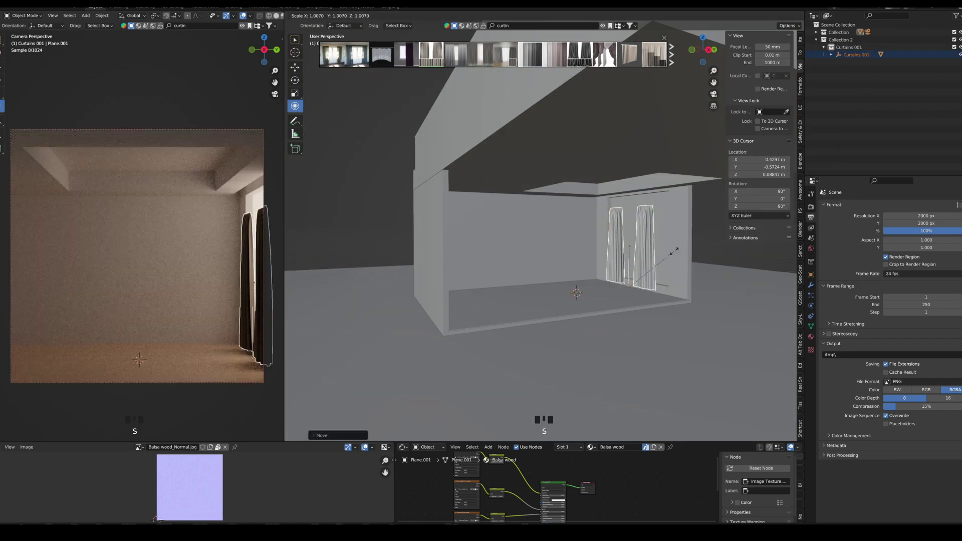
pyautogui.click(676, 250)
pyautogui.scroll(5, 549, 248)
pyautogui.moveTo(550, 226); pyautogui.dragTo(551, 232)
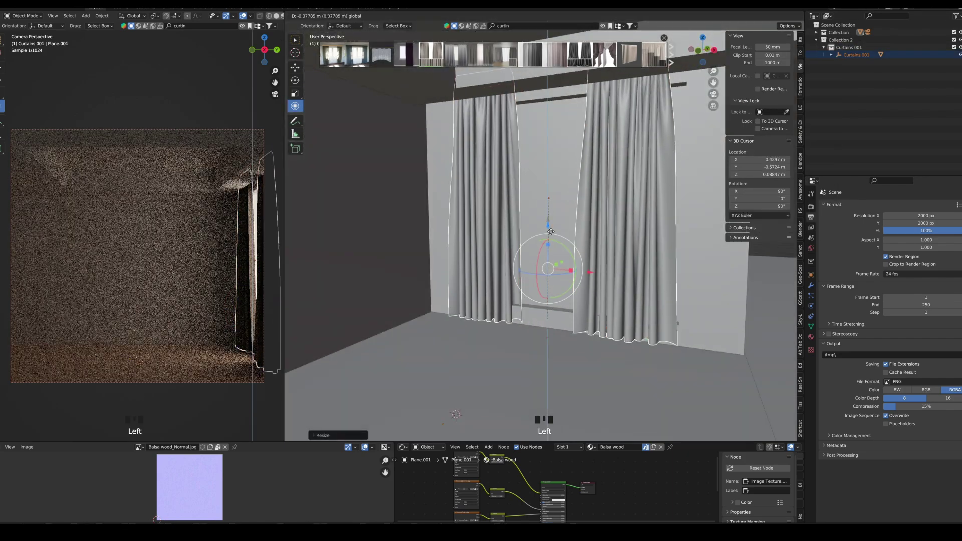
# Rescale the curtains, slide them to the wall, and place the wide Curtain Beige Linen asset.
pyautogui.moveTo(550, 231); pyautogui.dragTo(516, 247, button='middle')
pyautogui.press('s')
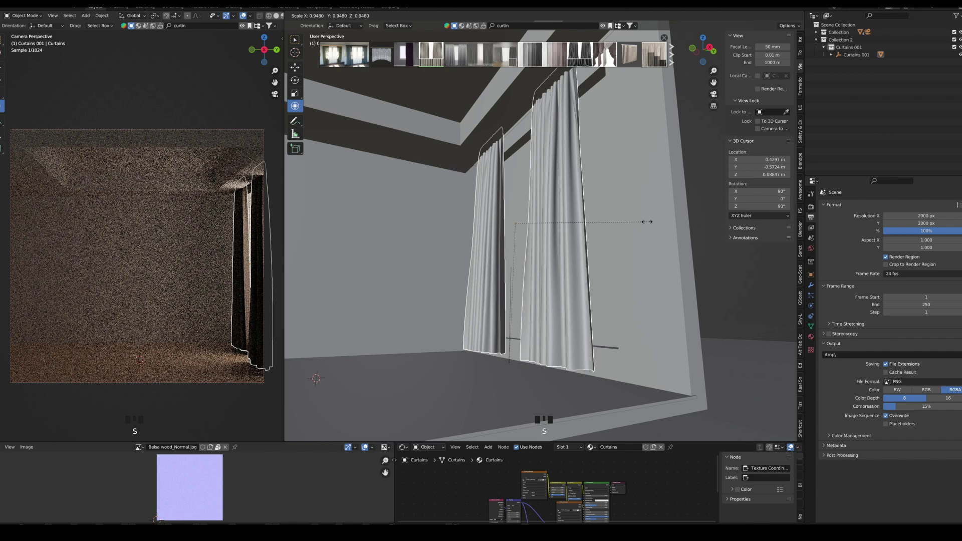
pyautogui.click(646, 222)
pyautogui.moveTo(647, 222)
pyautogui.mouseDown(button='middle')
pyautogui.moveTo(526, 210)
pyautogui.moveTo(536, 203)
pyautogui.moveTo(564, 263)
pyautogui.mouseUp(button='middle')
pyautogui.rightClick(539, 203)
pyautogui.moveTo(566, 263); pyautogui.dragTo(590, 265)
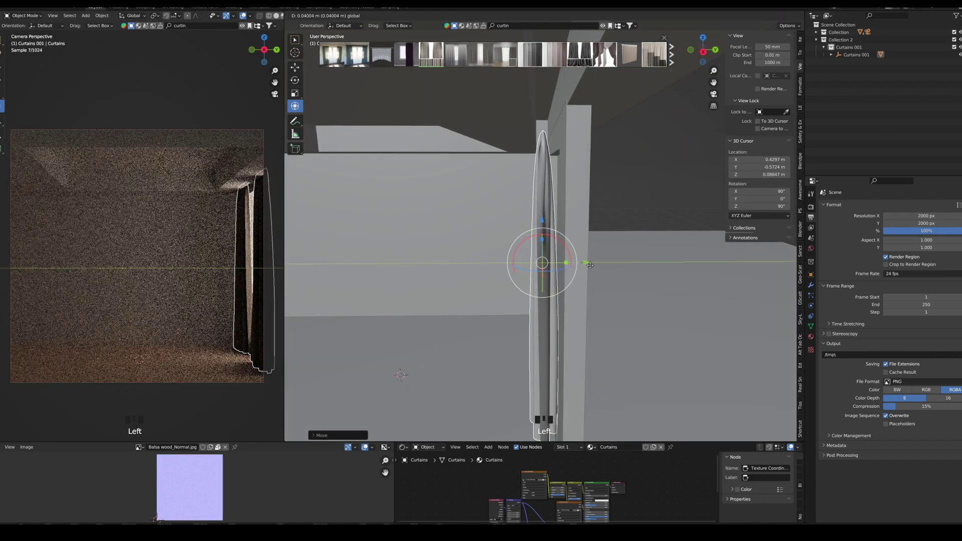
pyautogui.moveTo(590, 264)
pyautogui.mouseDown(button='middle')
pyautogui.moveTo(612, 275)
pyautogui.moveTo(452, 218)
pyautogui.mouseUp(button='middle')
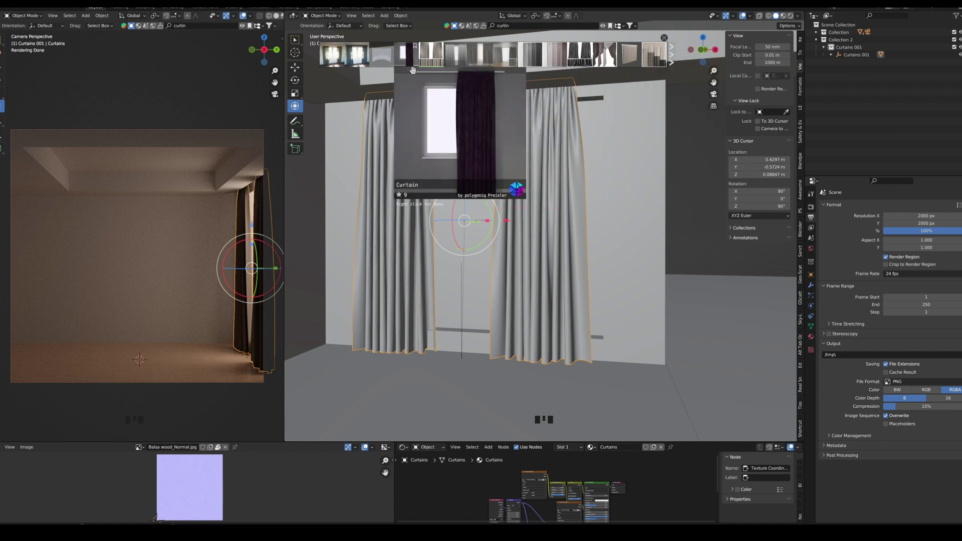
pyautogui.scroll(-5, 535, 62)
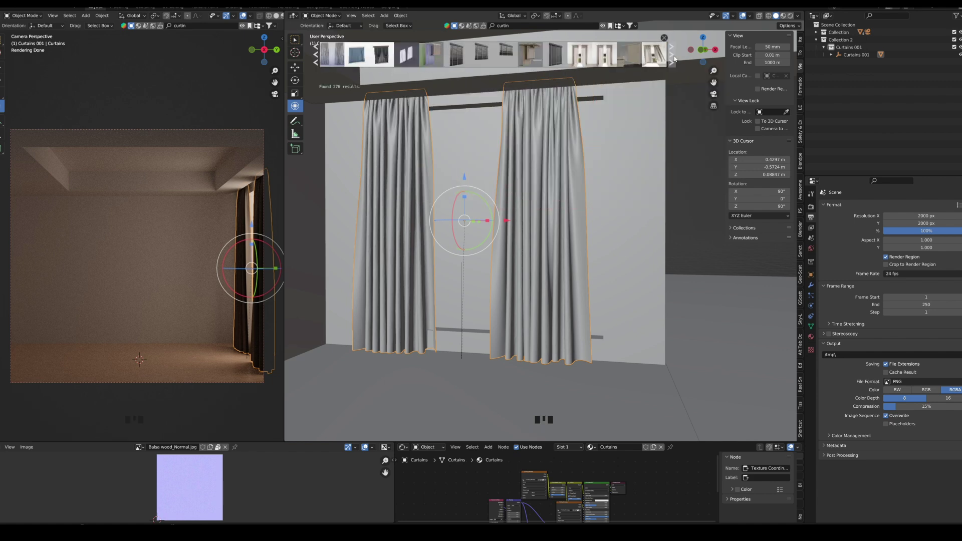
pyautogui.click(673, 58)
pyautogui.moveTo(543, 54); pyautogui.dragTo(481, 354)
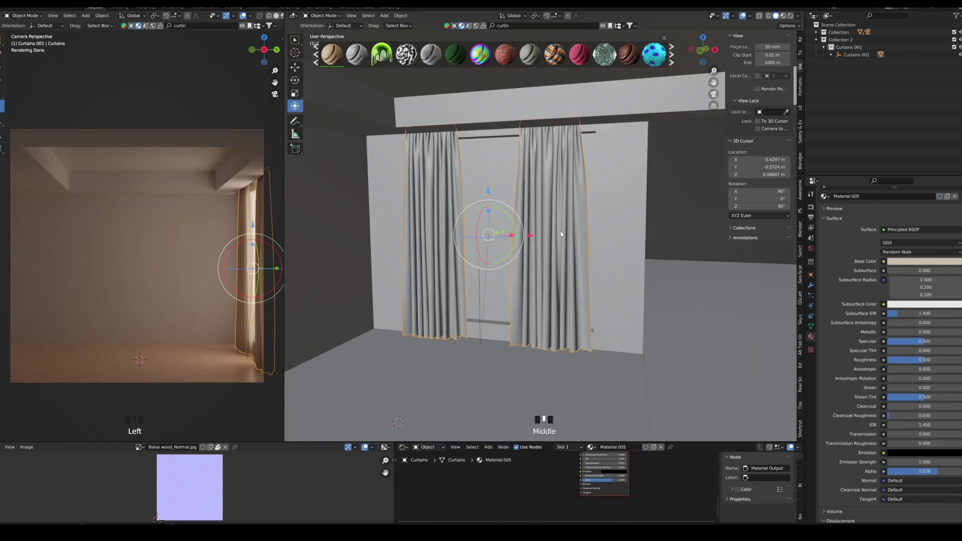
# Slide the right curtain panel outward along the X axis.
pyautogui.hotkey('ctrl', 'l')
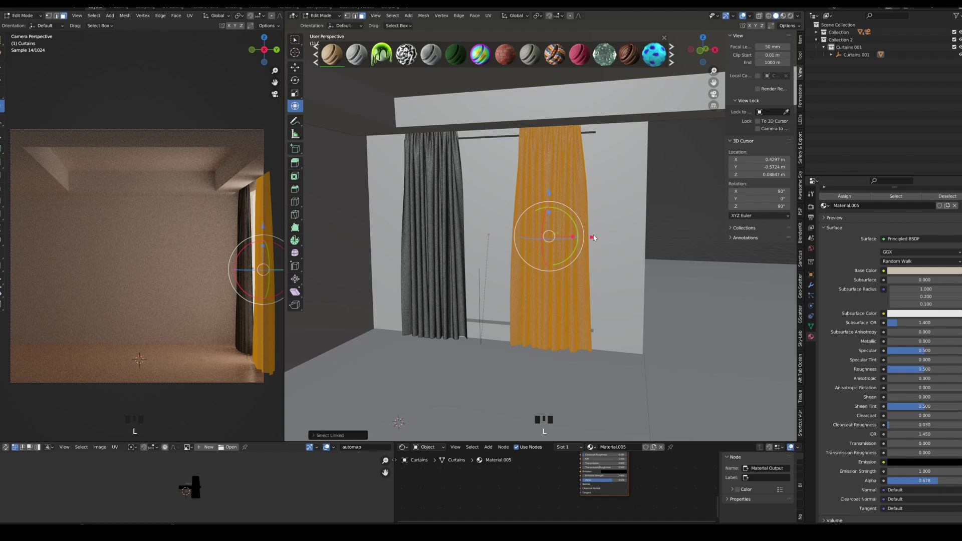
pyautogui.press('g')
pyautogui.press('x')
pyautogui.click(649, 239)
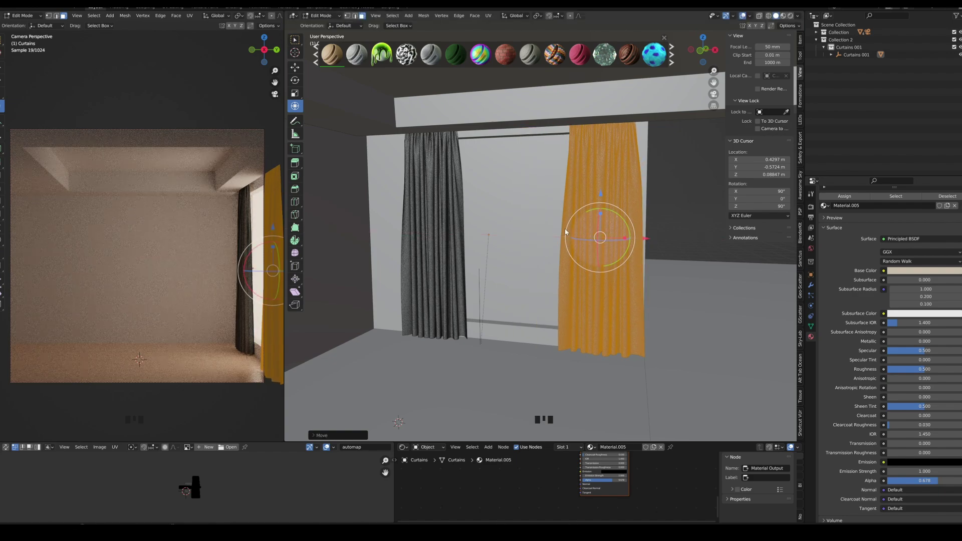
pyautogui.hotkey('alt', 'a')
# Slide the left curtain panel outward along X, then return to Object Mode.
pyautogui.press('l')
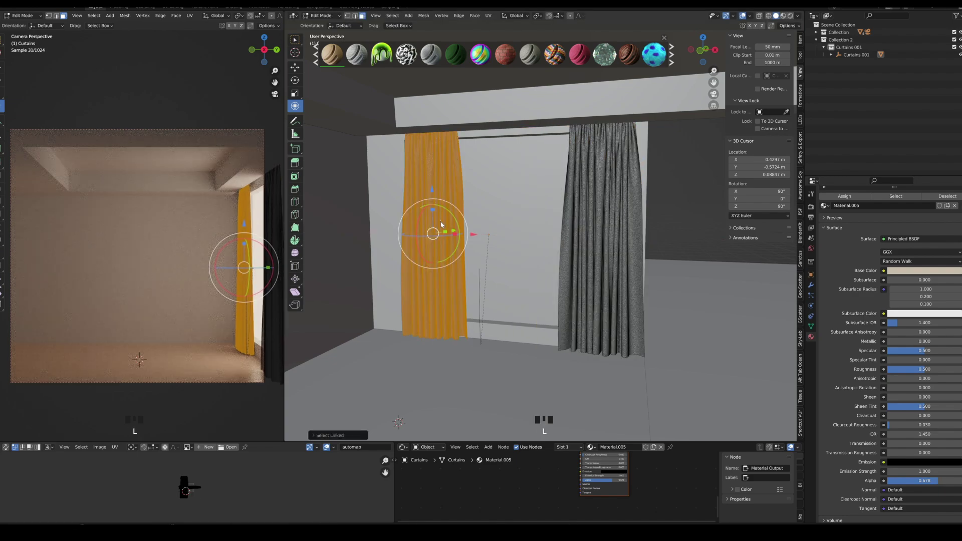
pyautogui.press('g')
pyautogui.press('x')
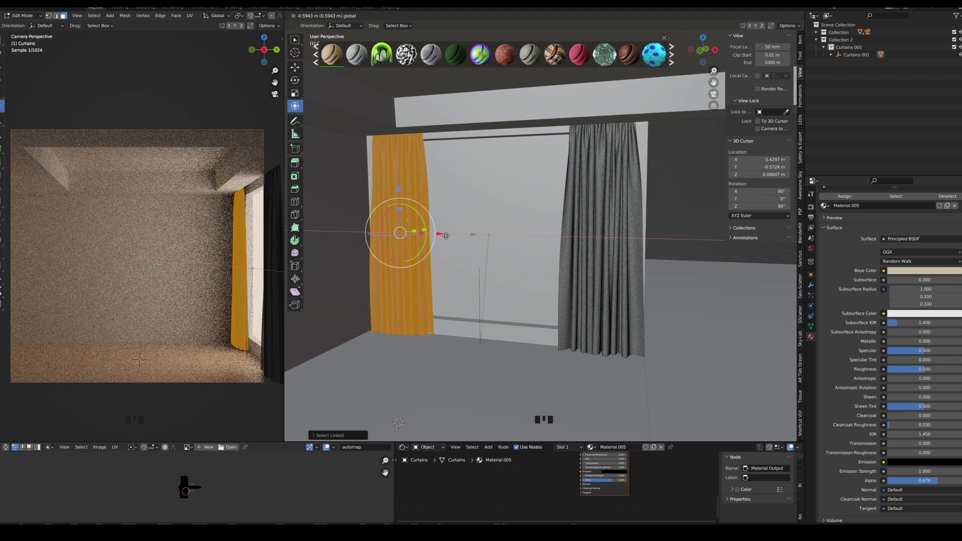
pyautogui.click(445, 236)
pyautogui.press('Tab')
pyautogui.click(705, 203)
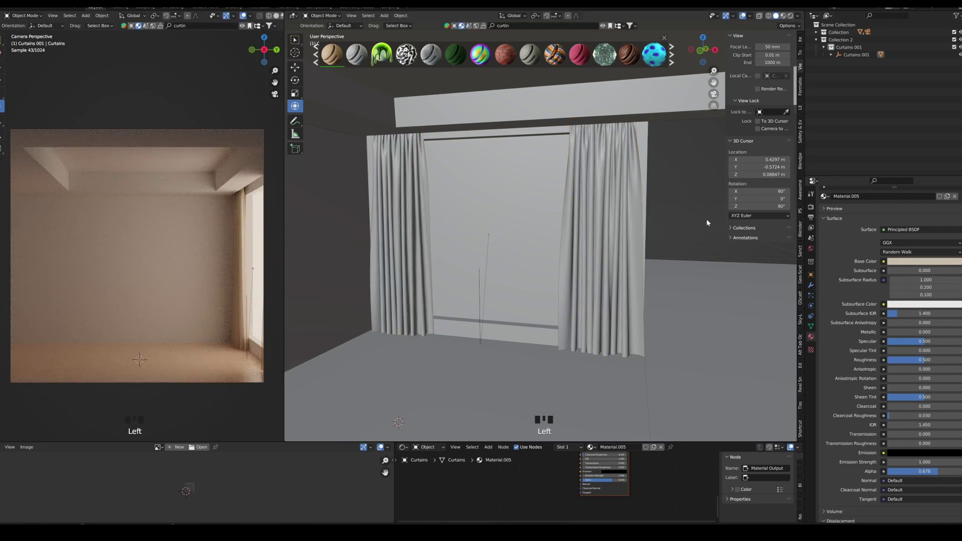
pyautogui.scroll(5, 508, 307)
# Adjust the light panel cube's mesh in Edit Mode, then return to Object Mode.
pyautogui.click(496, 297)
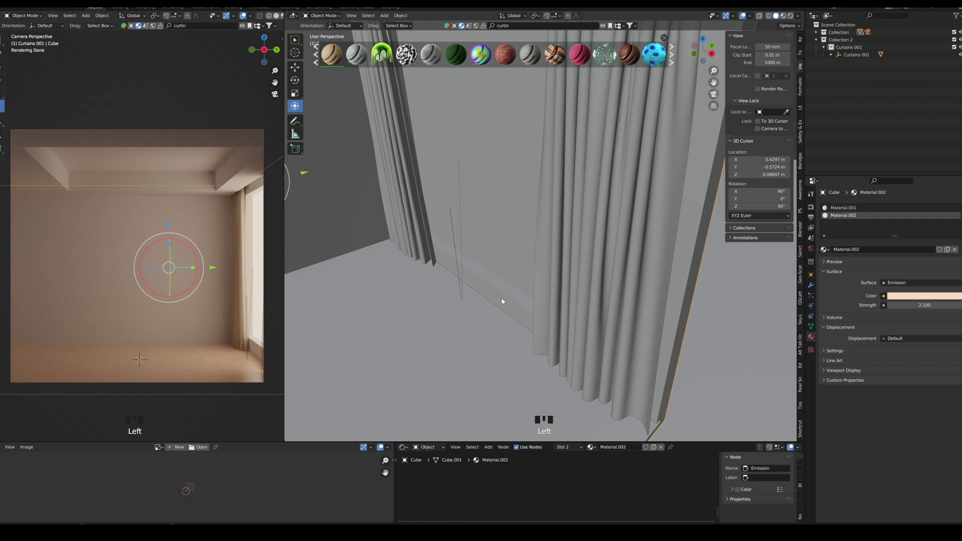
pyautogui.press('Tab')
pyautogui.moveTo(496, 298); pyautogui.dragTo(537, 315, button='middle')
pyautogui.keyDown('alt'); pyautogui.moveTo(538, 314); pyautogui.dragTo(539, 161); pyautogui.keyUp('alt')
pyautogui.moveTo(539, 162)
pyautogui.keyDown('shift'); pyautogui.mouseDown(button='middle')
pyautogui.moveTo(539, 203)
pyautogui.moveTo(512, 198)
pyautogui.mouseUp(button='middle'); pyautogui.keyUp('shift')
pyautogui.click(544, 206)
pyautogui.keyDown('shift'); pyautogui.click(488, 73); pyautogui.keyUp('shift')
pyautogui.click(490, 63)
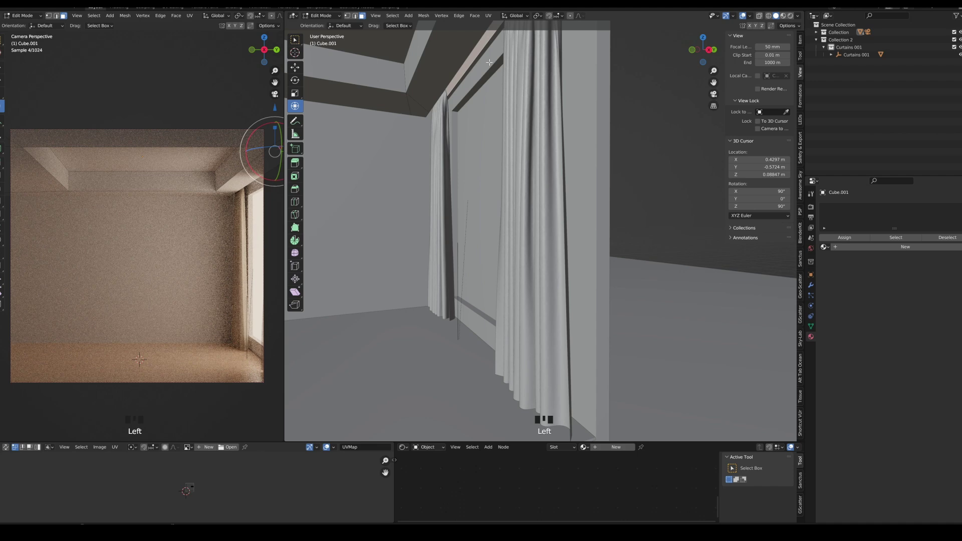
pyautogui.keyDown('shift'); pyautogui.moveTo(489, 62); pyautogui.dragTo(591, 182, button='middle'); pyautogui.keyUp('shift')
pyautogui.press('Tab')
# Set the cube's Emission Strength to 4.8 and the curtains' Alpha to 0.781.
pyautogui.click(591, 183)
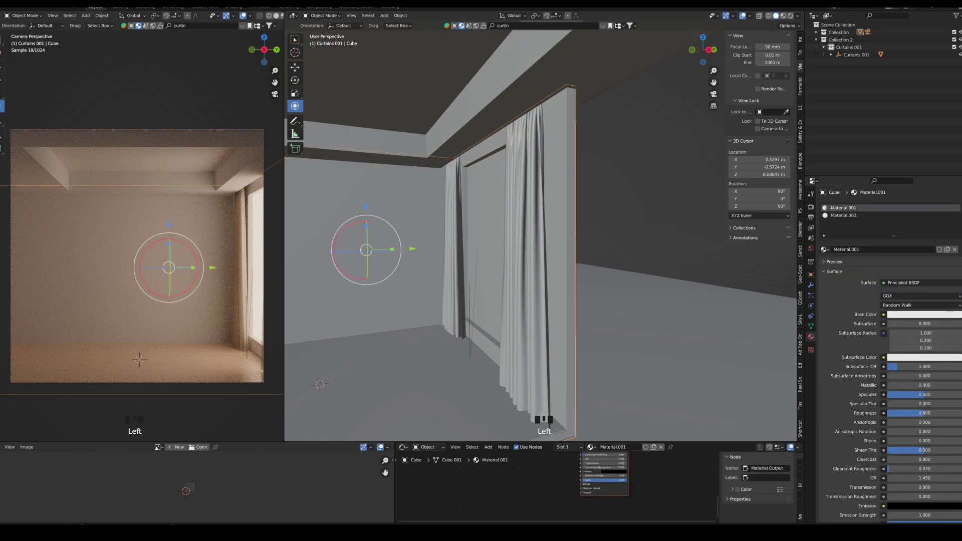
pyautogui.click(843, 215)
pyautogui.click(714, 94)
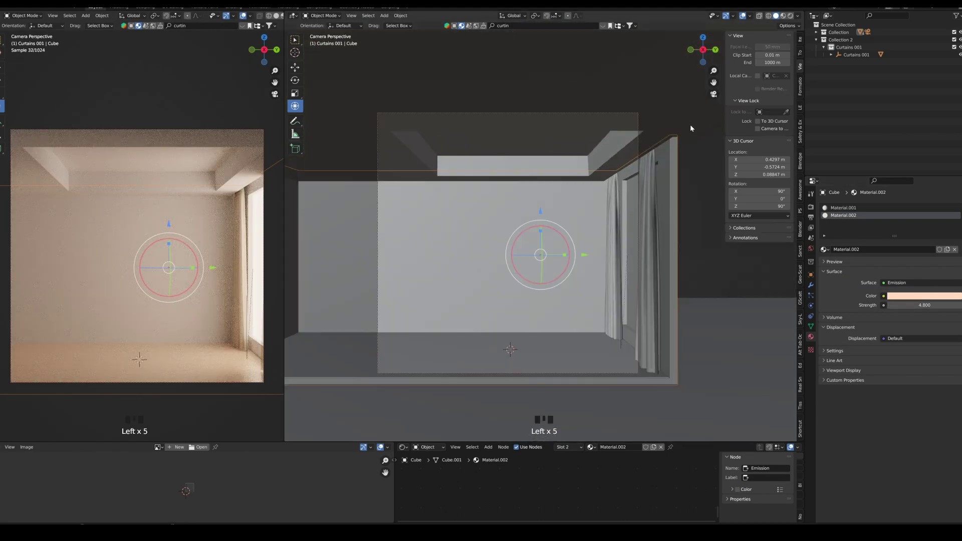
pyautogui.click(218, 344)
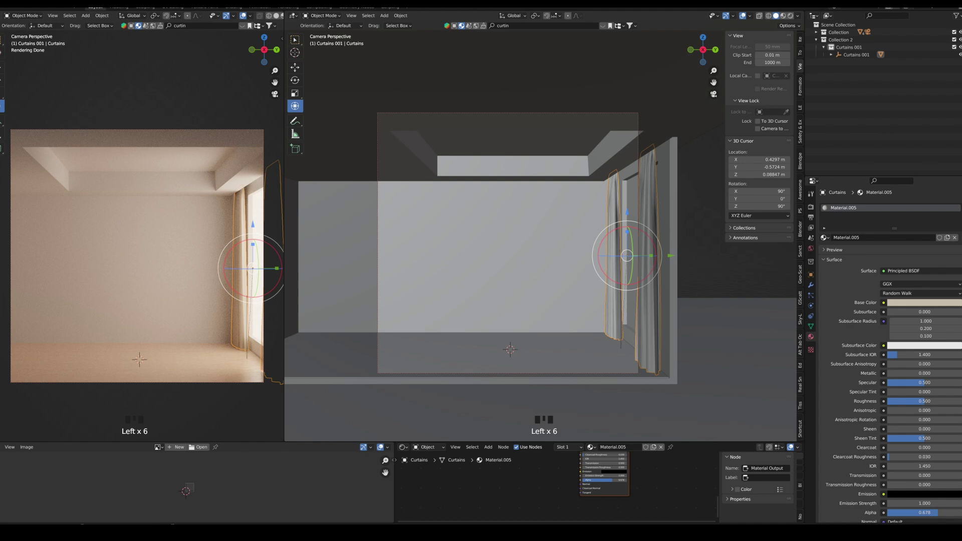
pyautogui.moveTo(940, 513); pyautogui.dragTo(945, 514)
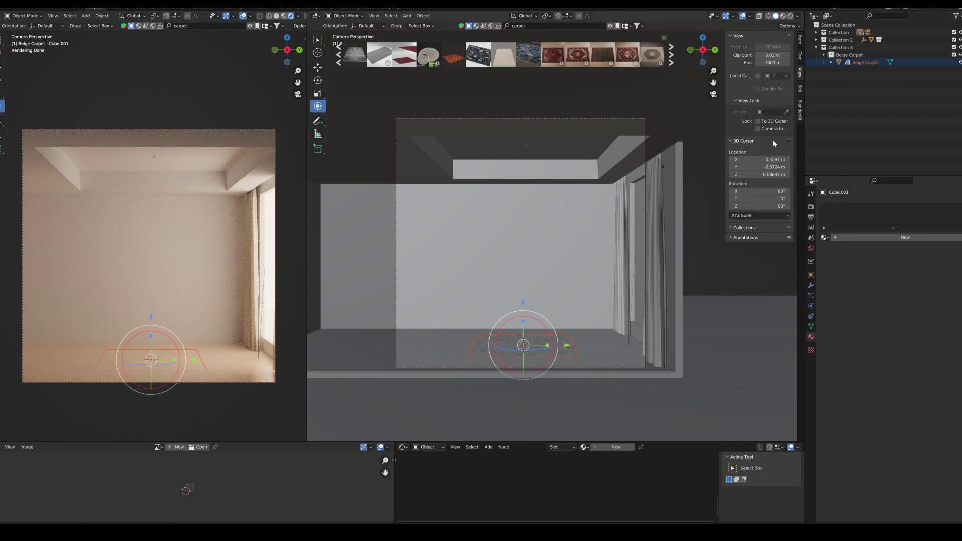
# Enlarge the beige carpet and settle it onto the floor along Z.
pyautogui.press('s')
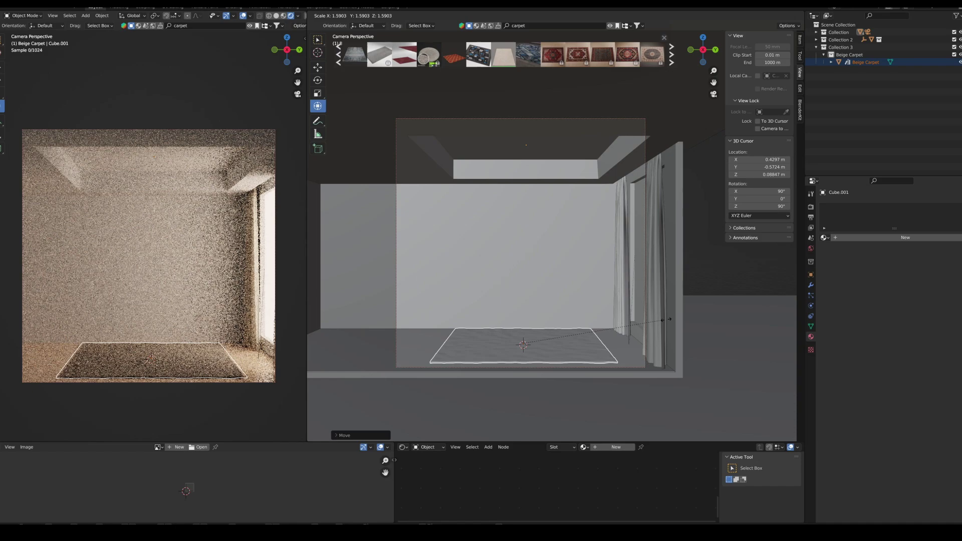
pyautogui.click(651, 325)
pyautogui.press('KP_Decimal')
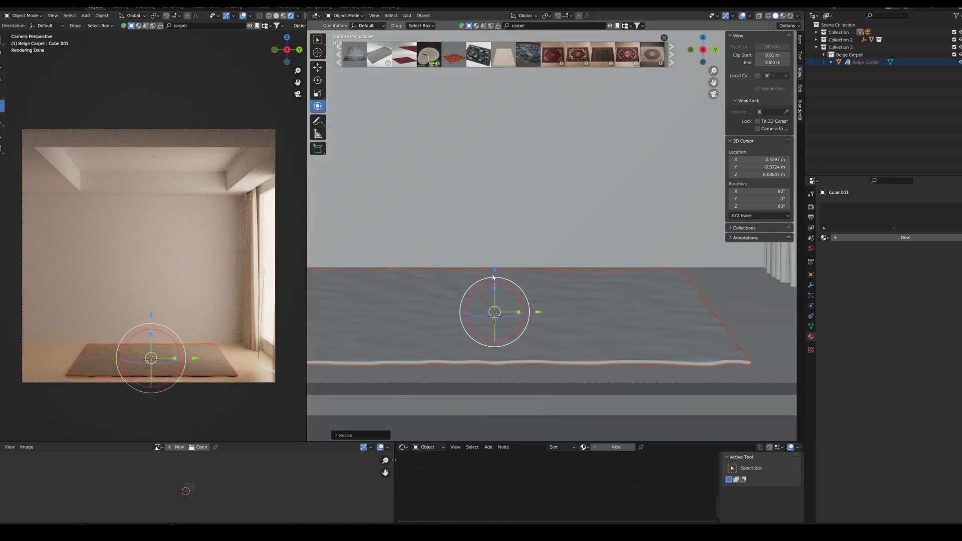
pyautogui.press('g')
pyautogui.press('z')
pyautogui.click(343, 326)
pyautogui.scroll(2, 189, 229)
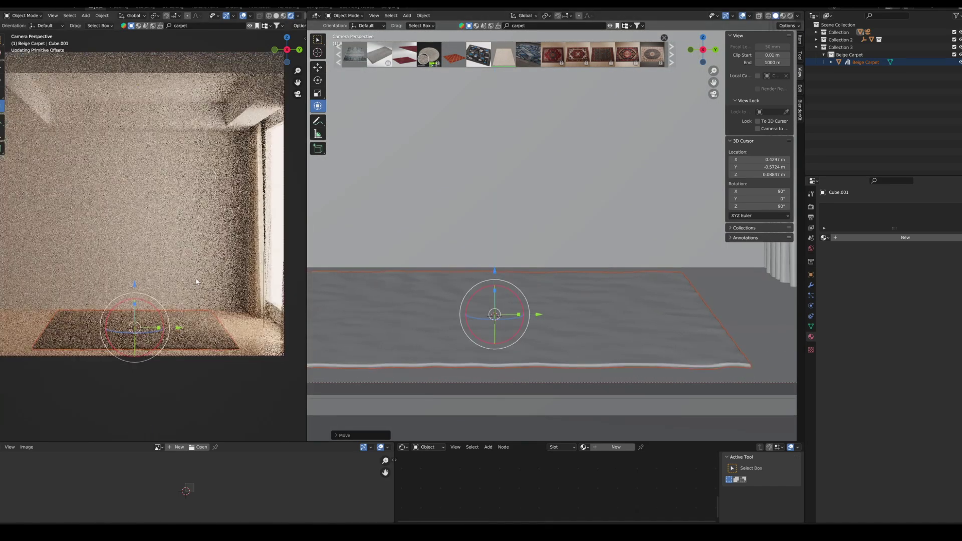
pyautogui.scroll(2, 189, 230)
pyautogui.scroll(2, 189, 230)
pyautogui.scroll(-2, 210, 292)
pyautogui.scroll(-3, 210, 292)
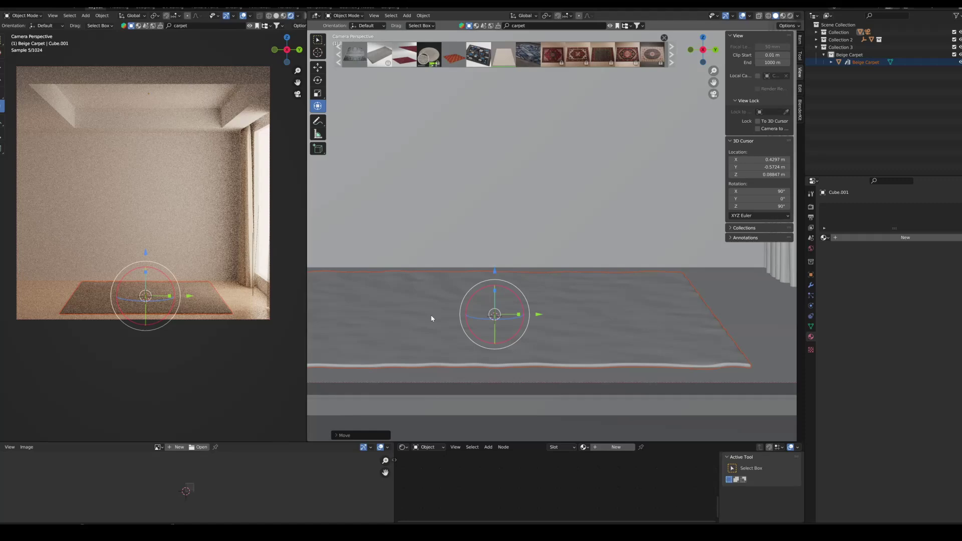
# Inspect the carpet's material nodes and its base colour.
pyautogui.click(432, 319)
pyautogui.scroll(-3, 595, 511)
pyautogui.moveTo(602, 470); pyautogui.dragTo(630, 495, button='middle')
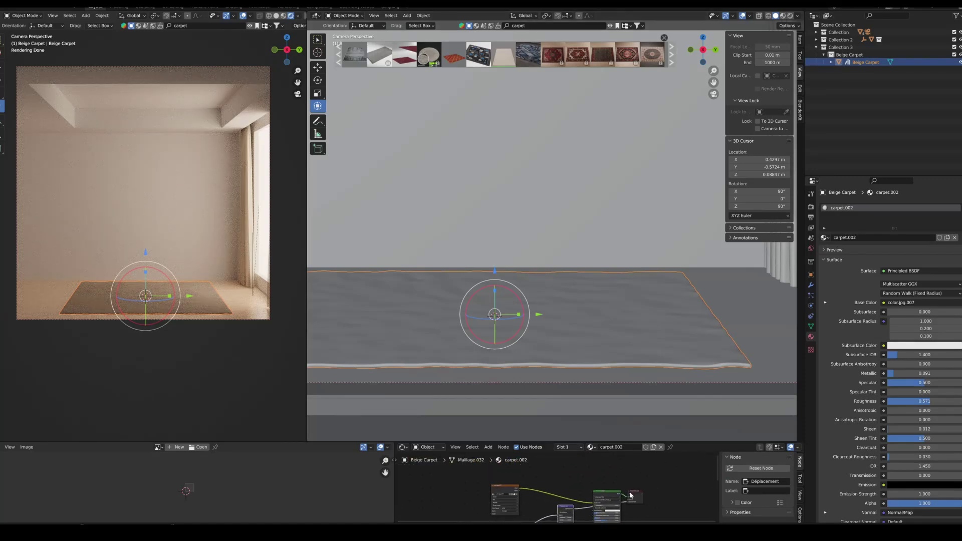
pyautogui.click(923, 303)
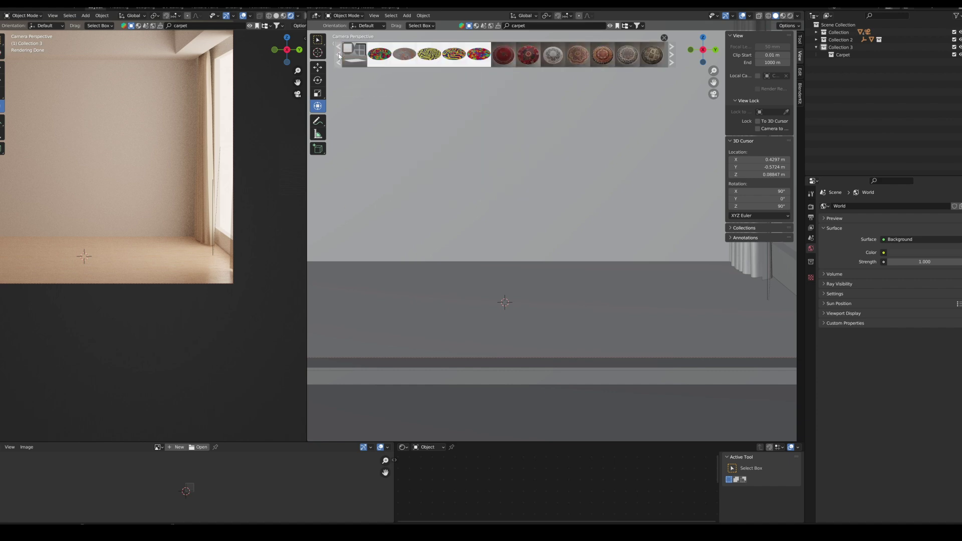
pyautogui.scroll(-2, 339, 55)
pyautogui.scroll(-2, 340, 55)
pyautogui.scroll(-2, 339, 56)
pyautogui.scroll(-2, 339, 57)
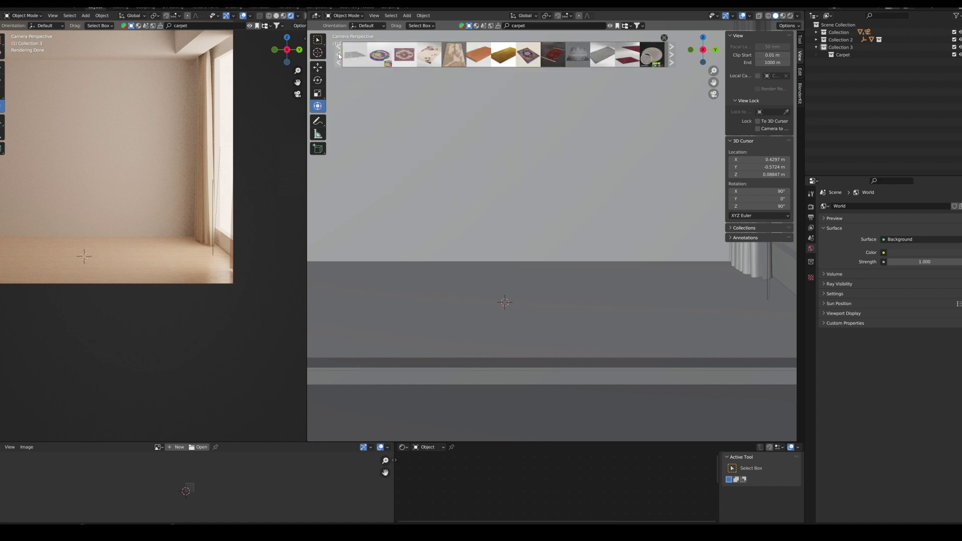
pyautogui.scroll(-2, 339, 54)
# Add the chosen carpet and tint its ColorRamp to HSV 0.097, 0.145, 0.900.
pyautogui.click(616, 79)
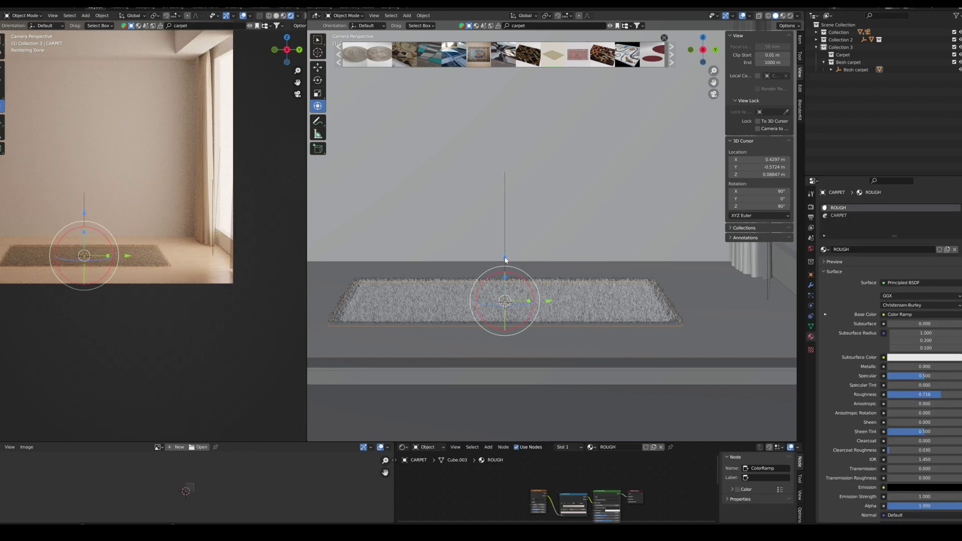
pyautogui.moveTo(509, 256); pyautogui.dragTo(510, 256)
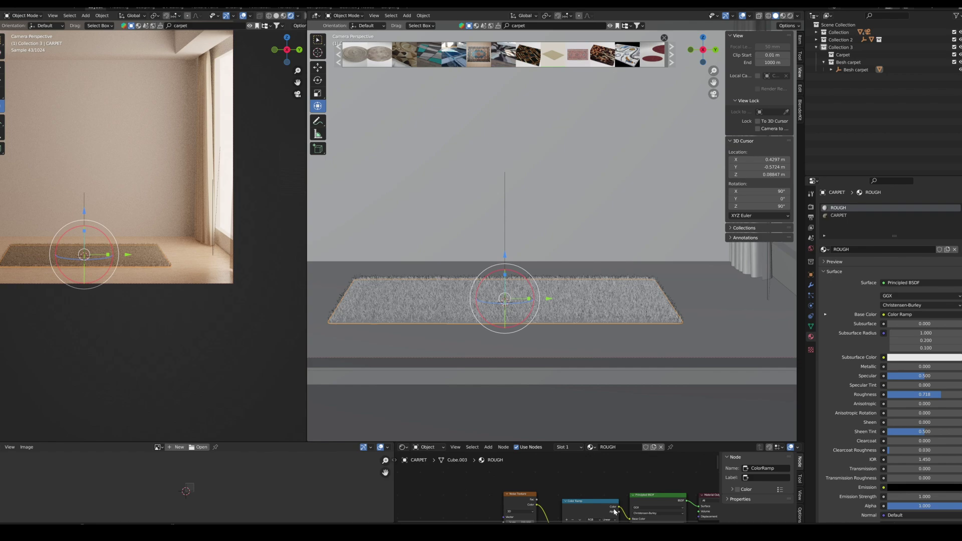
pyautogui.scroll(8, 641, 470)
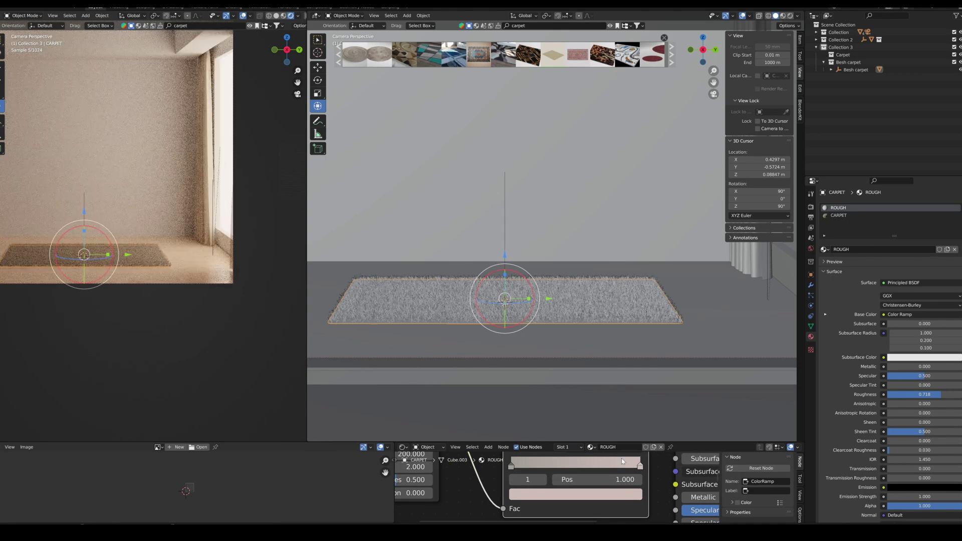
pyautogui.click(564, 495)
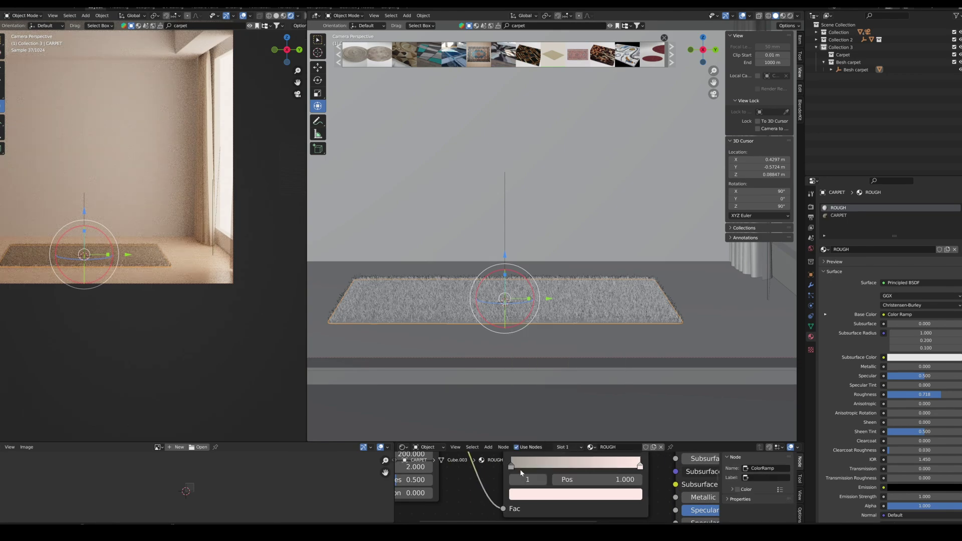
pyautogui.click(512, 466)
pyautogui.click(575, 494)
pyautogui.moveTo(610, 353); pyautogui.dragTo(610, 331)
# Inspect the materials of the glowing light cube and the carpet.
pyautogui.click(458, 233)
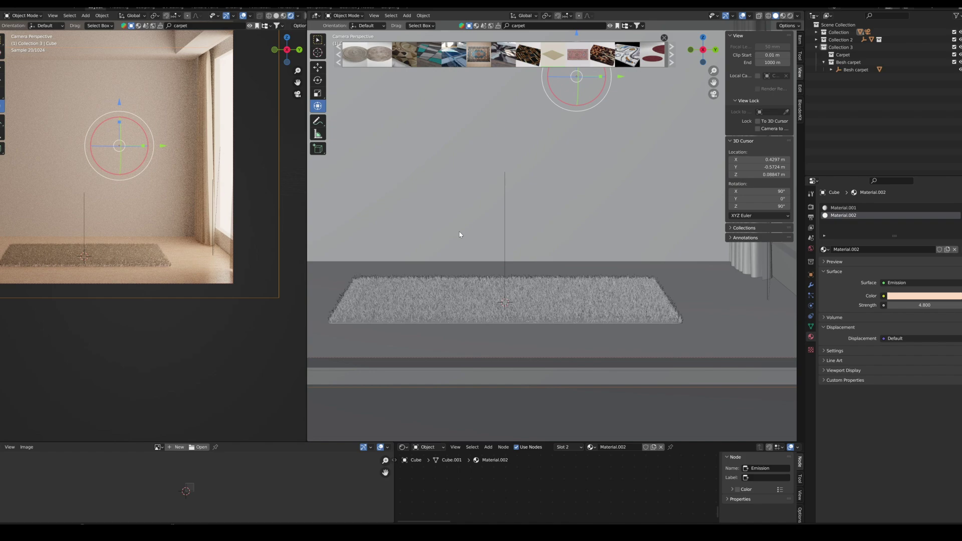
pyautogui.click(858, 208)
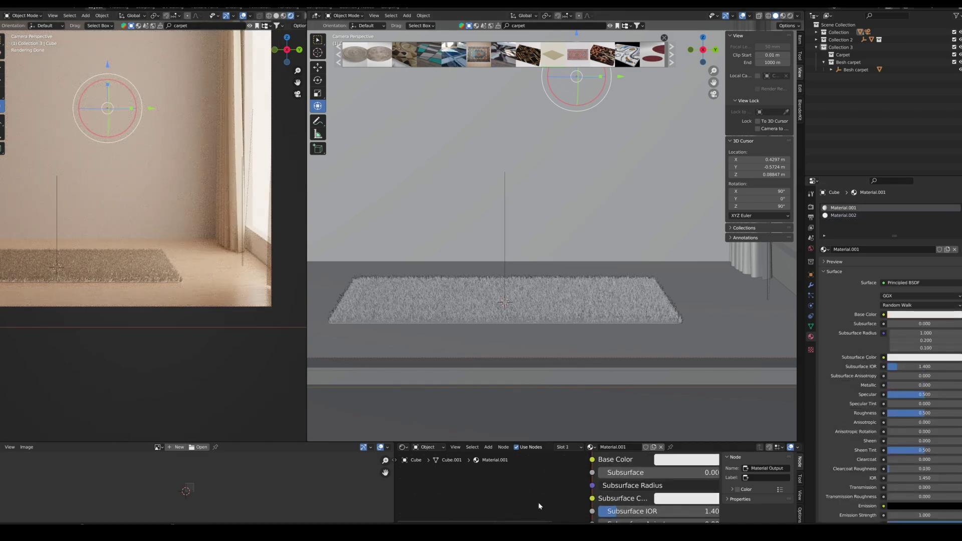
pyautogui.click(598, 493)
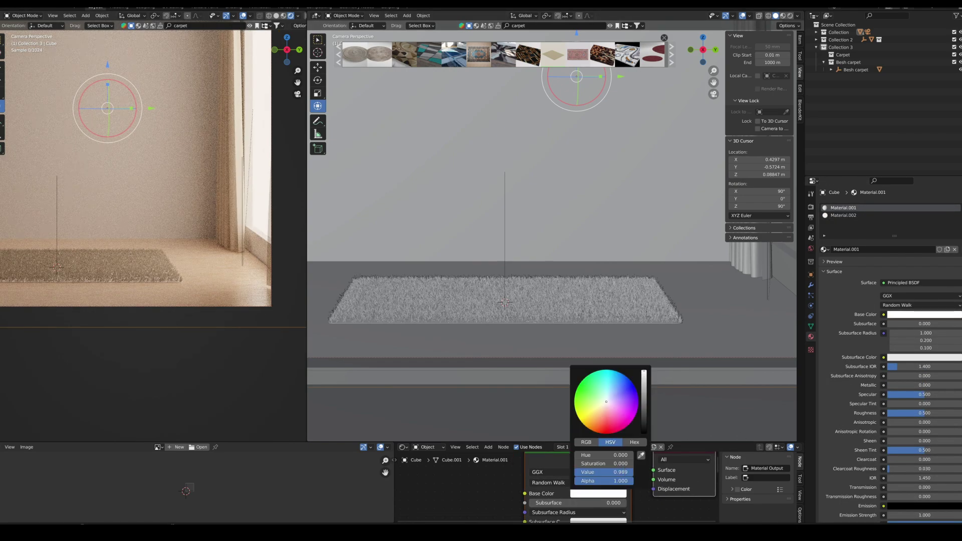
pyautogui.scroll(-3, 244, 213)
pyautogui.click(501, 286)
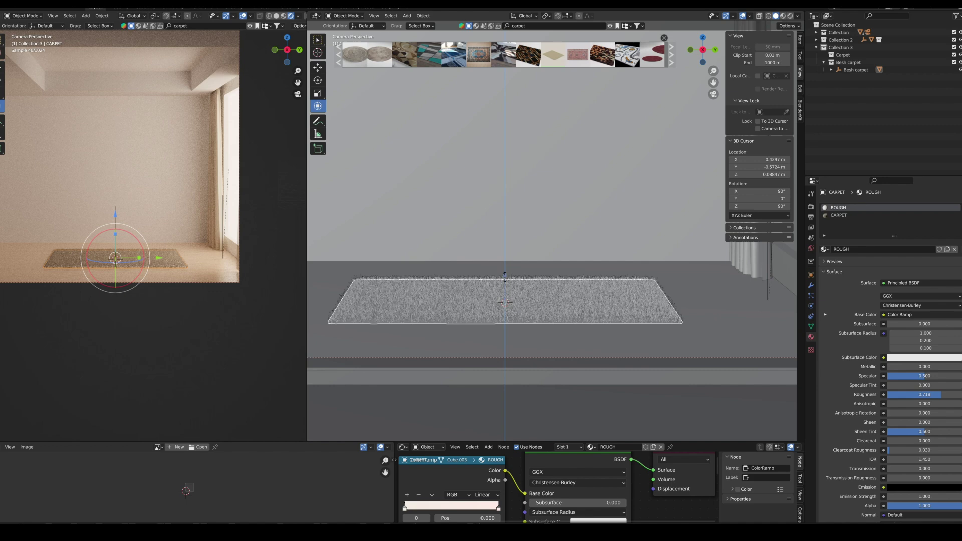
pyautogui.click(553, 242)
pyautogui.scroll(-2, 535, 228)
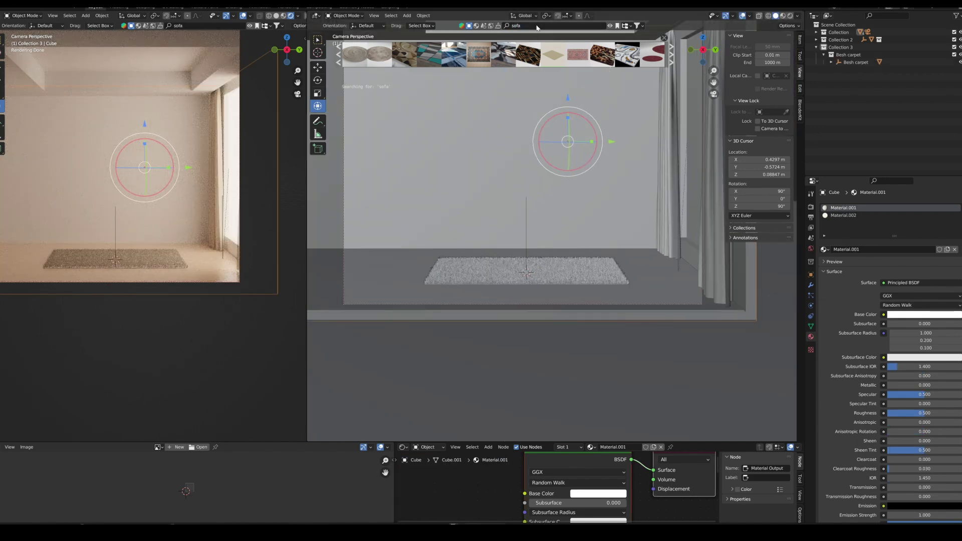
# Browse the sofa results, place a trial sofa on the carpet, then delete it.
pyautogui.click(669, 60)
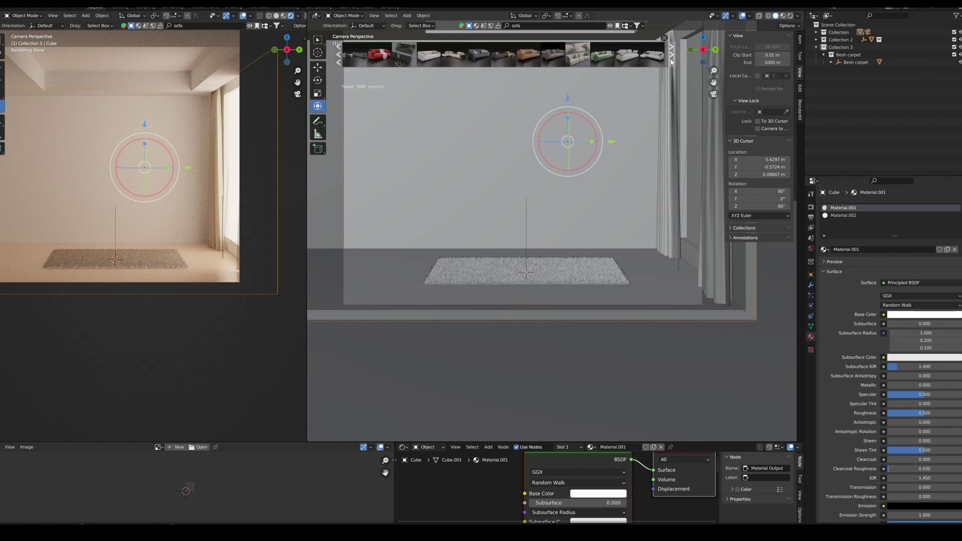
pyautogui.click(671, 60)
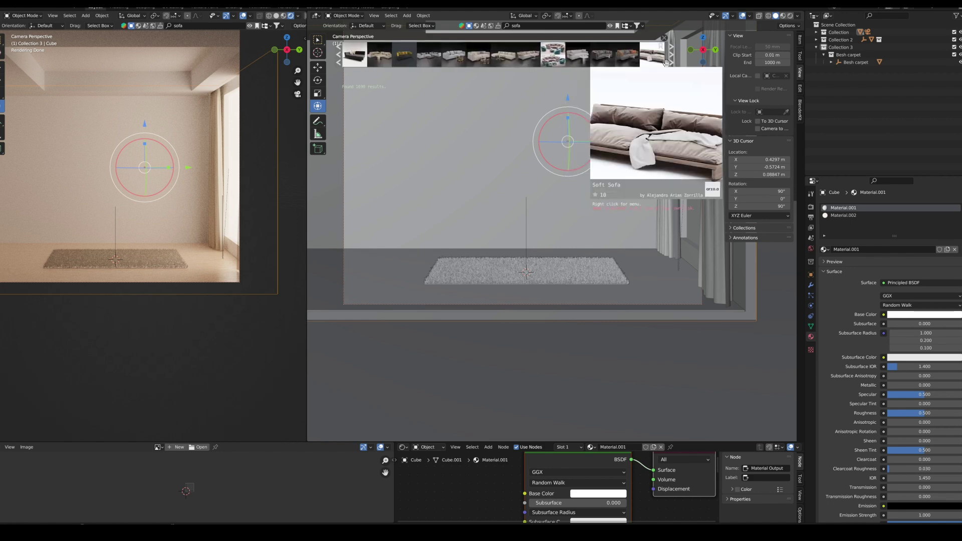
pyautogui.click(669, 61)
pyautogui.click(669, 61)
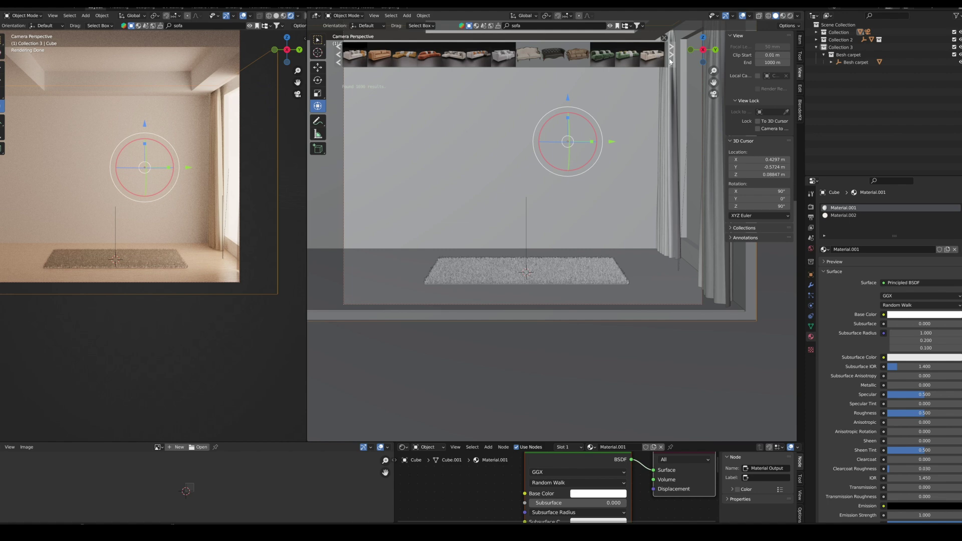
pyautogui.click(670, 60)
pyautogui.moveTo(528, 55)
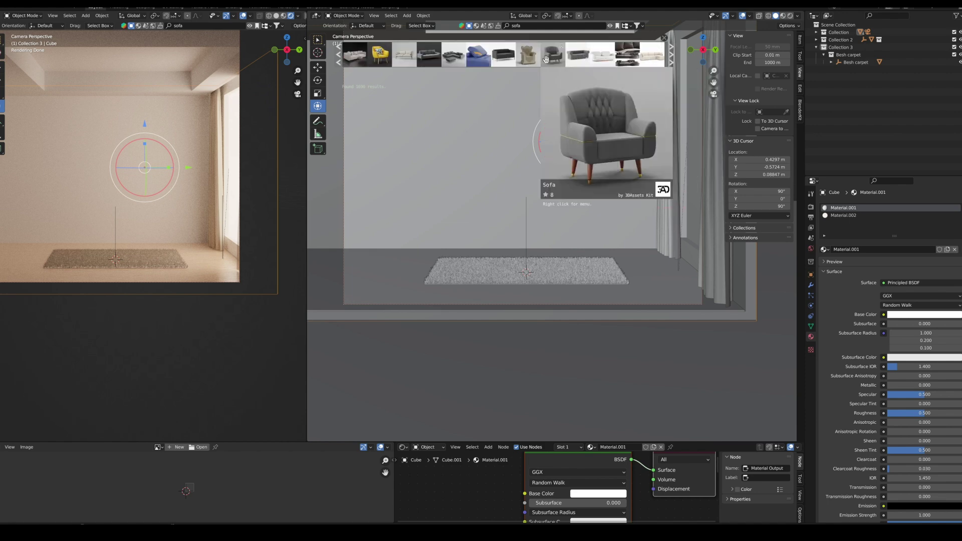
pyautogui.moveTo(594, 59); pyautogui.dragTo(533, 266)
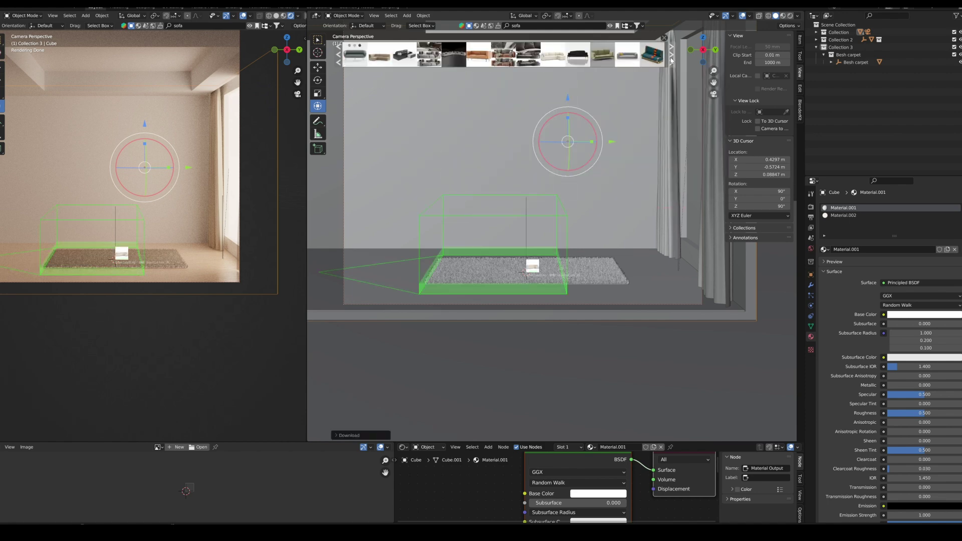
pyautogui.click(848, 69)
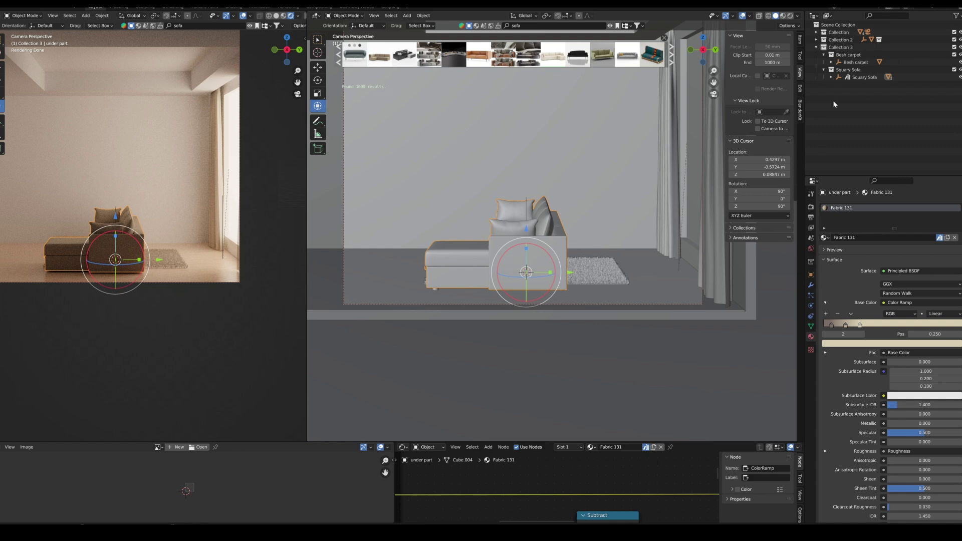
pyautogui.rightClick(848, 70)
pyautogui.press('Delete')
# Add the Japanese Style Sofa, then select the sectional sofa and ceiling light cube.
pyautogui.click(671, 53)
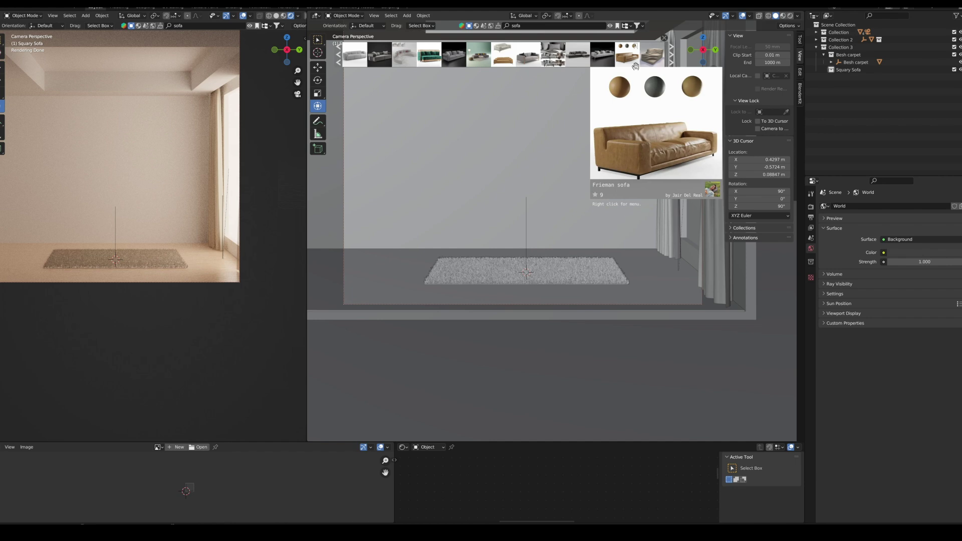
pyautogui.click(673, 62)
pyautogui.moveTo(627, 54)
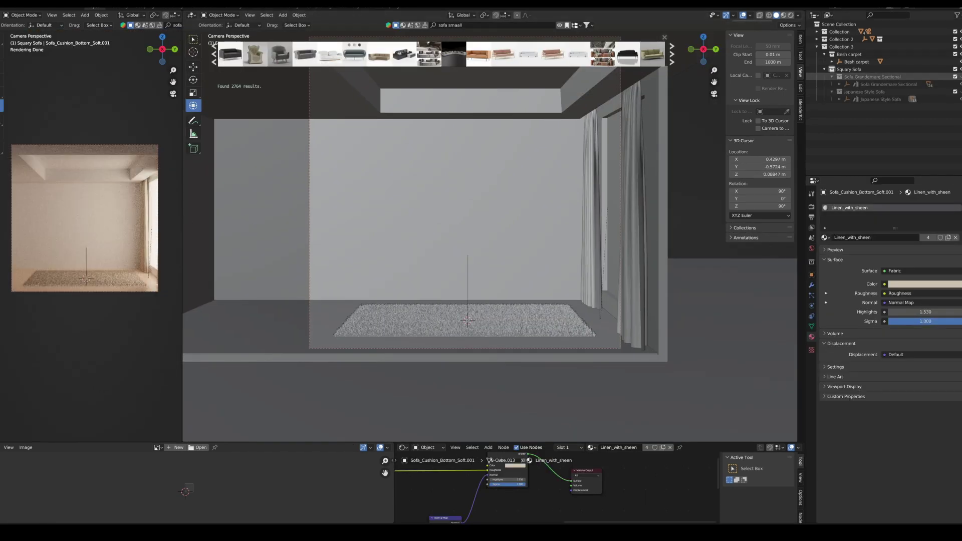
pyautogui.click(840, 77)
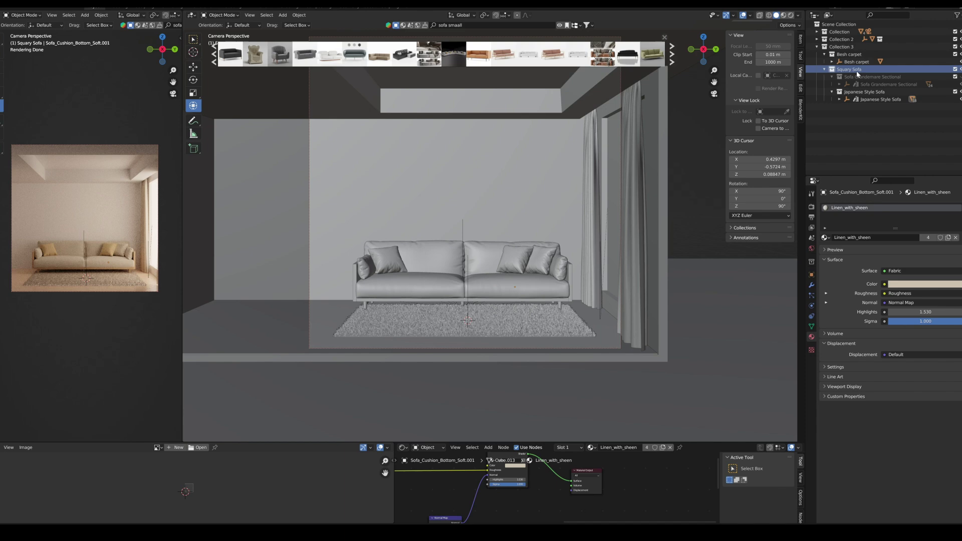
pyautogui.click(931, 85)
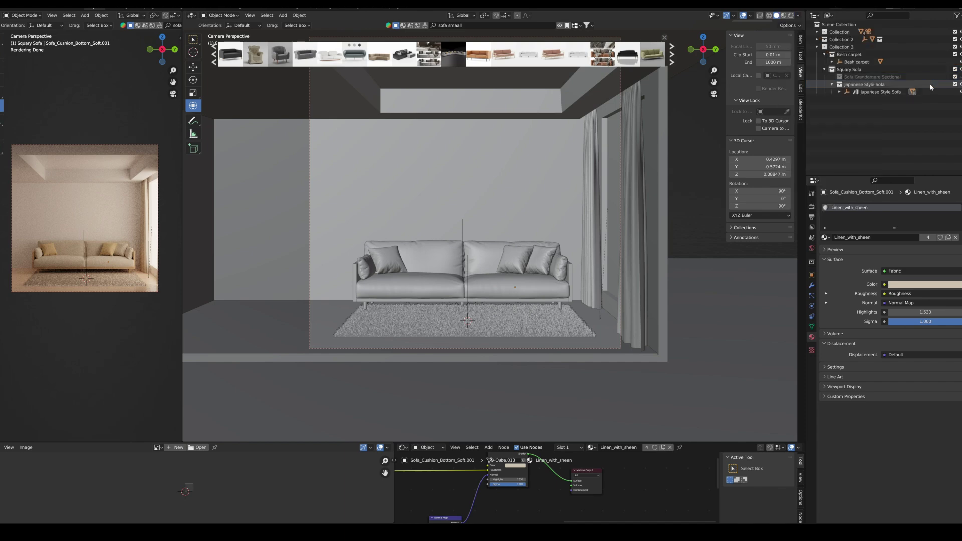
pyautogui.scroll(1, 518, 289)
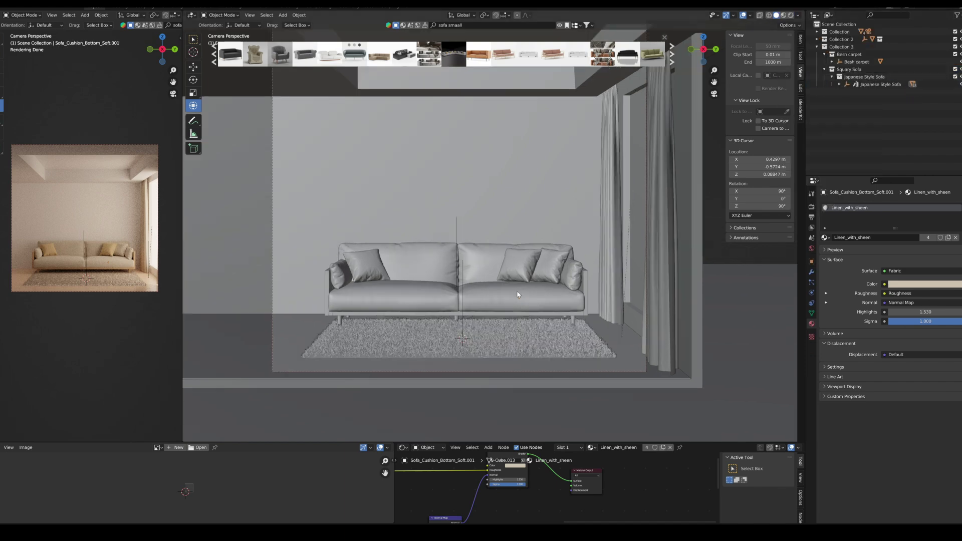
pyautogui.scroll(1, 539, 253)
pyautogui.scroll(1, 559, 266)
pyautogui.click(477, 33)
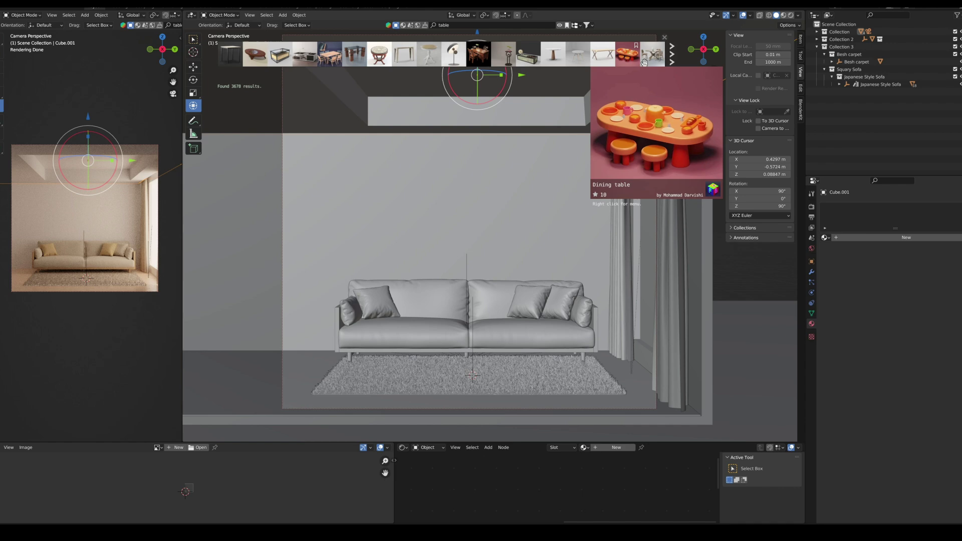
pyautogui.scroll(-2, 631, 60)
pyautogui.scroll(-2, 642, 60)
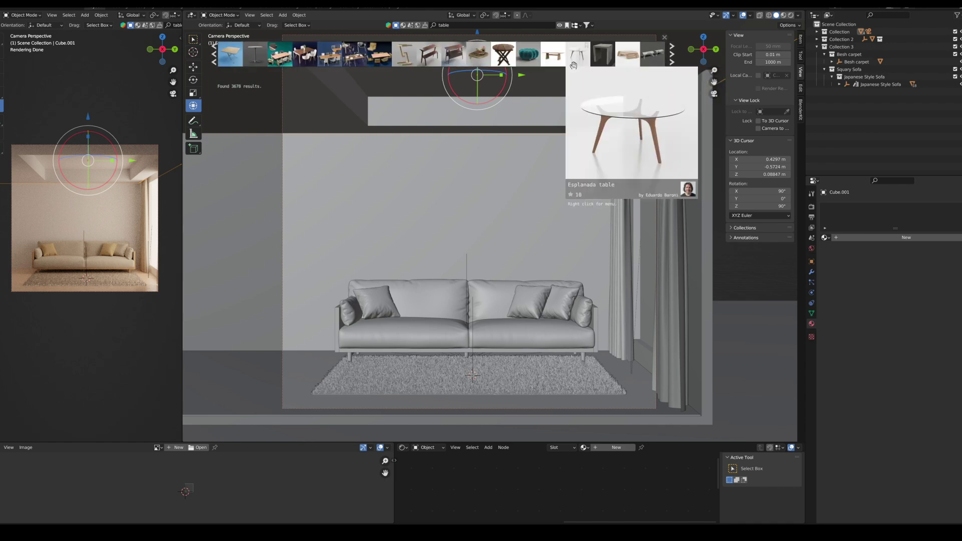
pyautogui.moveTo(553, 55)
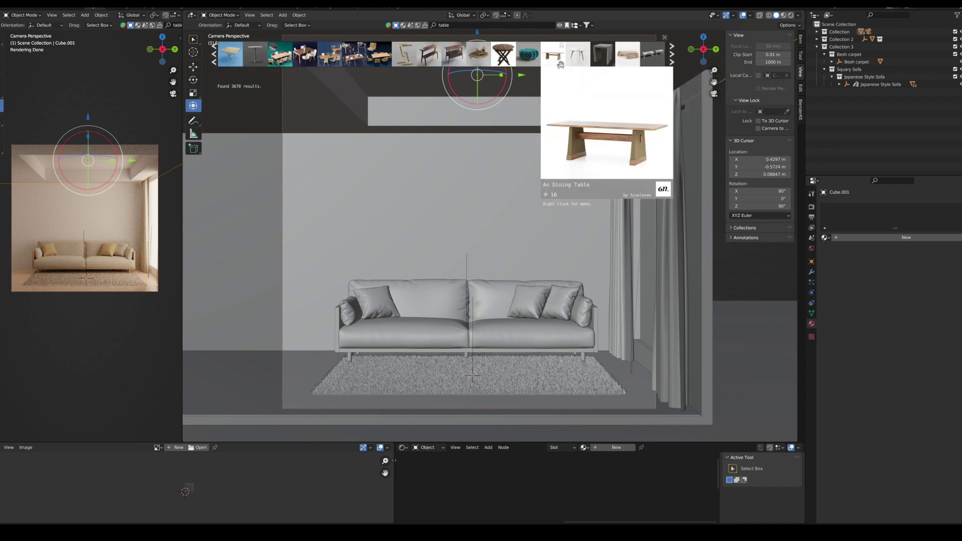
# Add the Andorinha coffee table and shrink it to about two-thirds size.
pyautogui.click(673, 63)
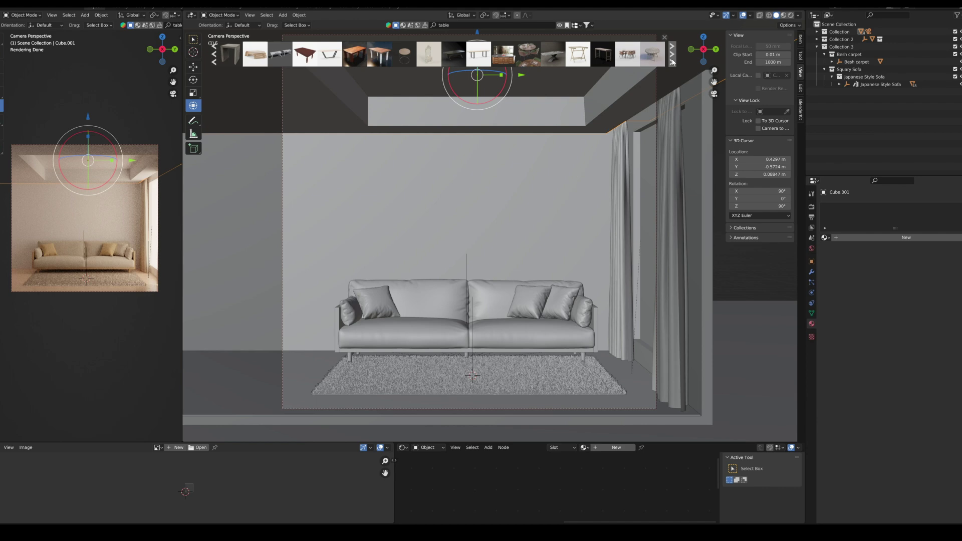
pyautogui.click(673, 62)
pyautogui.moveTo(479, 53)
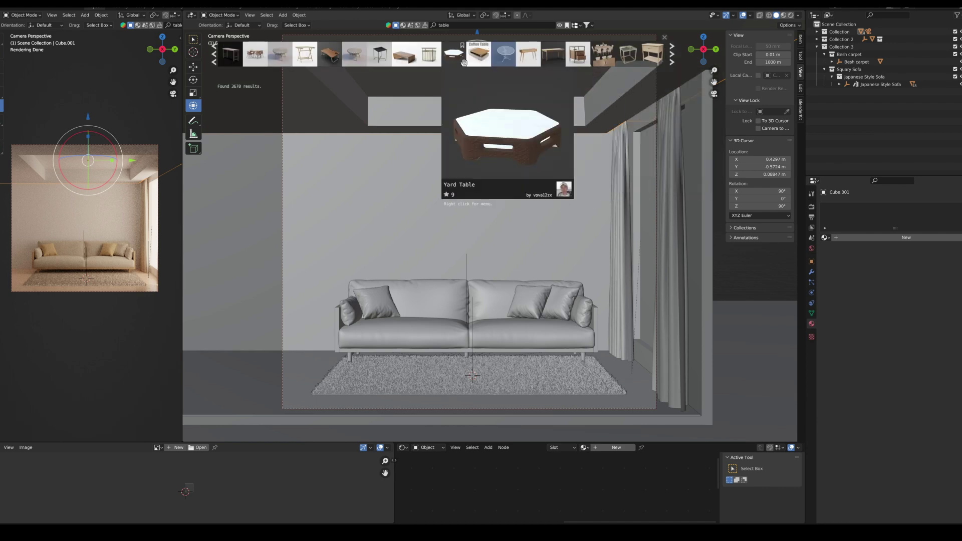
pyautogui.moveTo(405, 54)
pyautogui.click(404, 66)
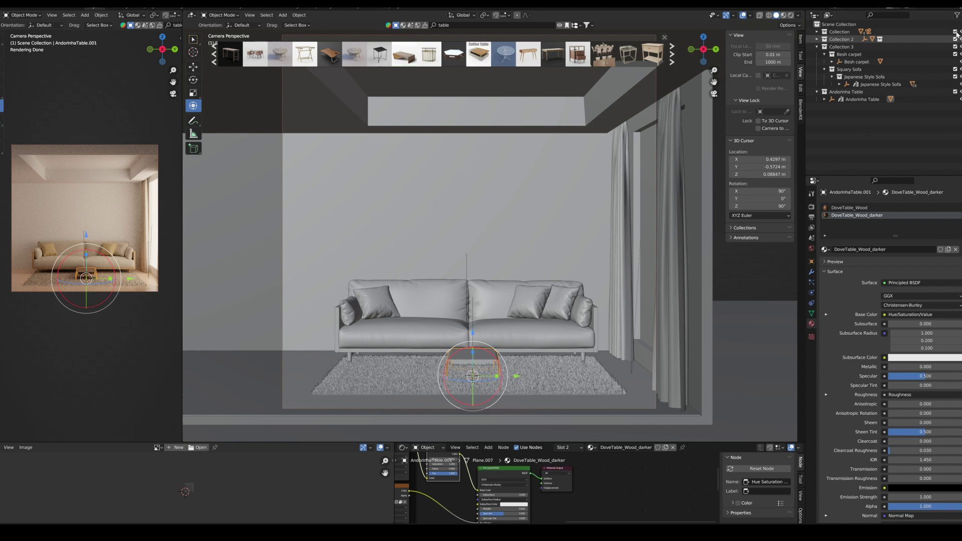
pyautogui.rightClick(837, 98)
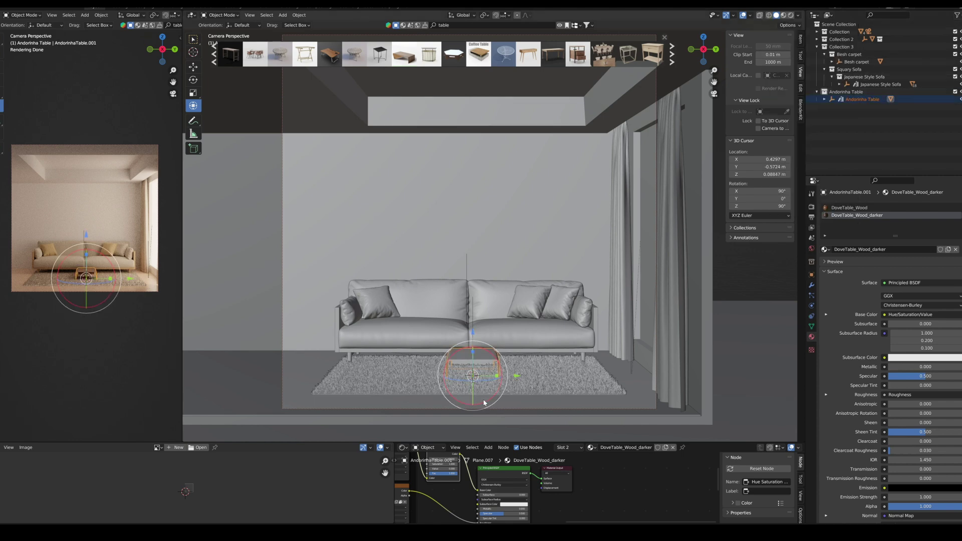
pyautogui.press('s')
pyautogui.click(665, 354)
pyautogui.moveTo(532, 376)
pyautogui.mouseDown()
pyautogui.moveTo(496, 382)
pyautogui.moveTo(530, 356)
pyautogui.mouseUp()
pyautogui.rightClick(499, 380)
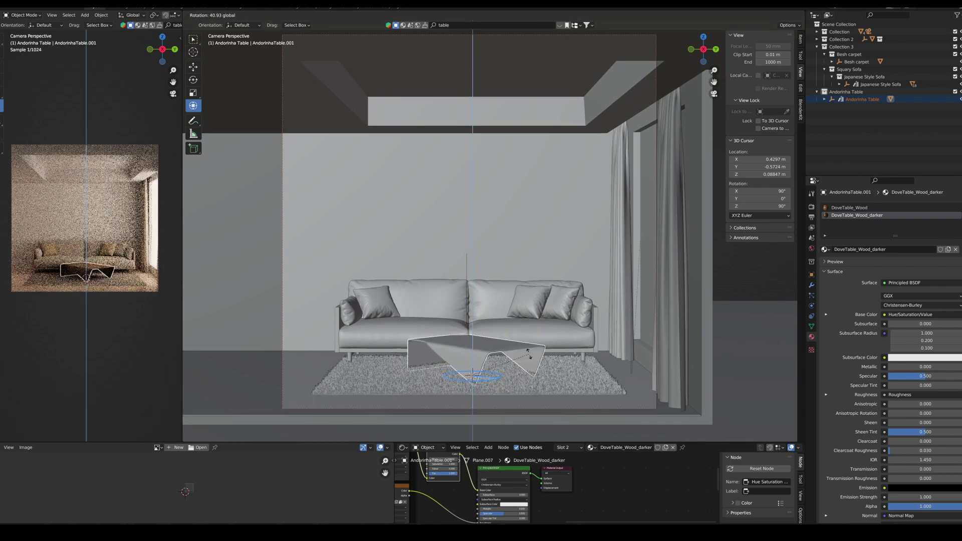
# Turn the table a quarter turn and raise it onto the rug before the sofa.
pyautogui.moveTo(497, 326); pyautogui.dragTo(498, 325)
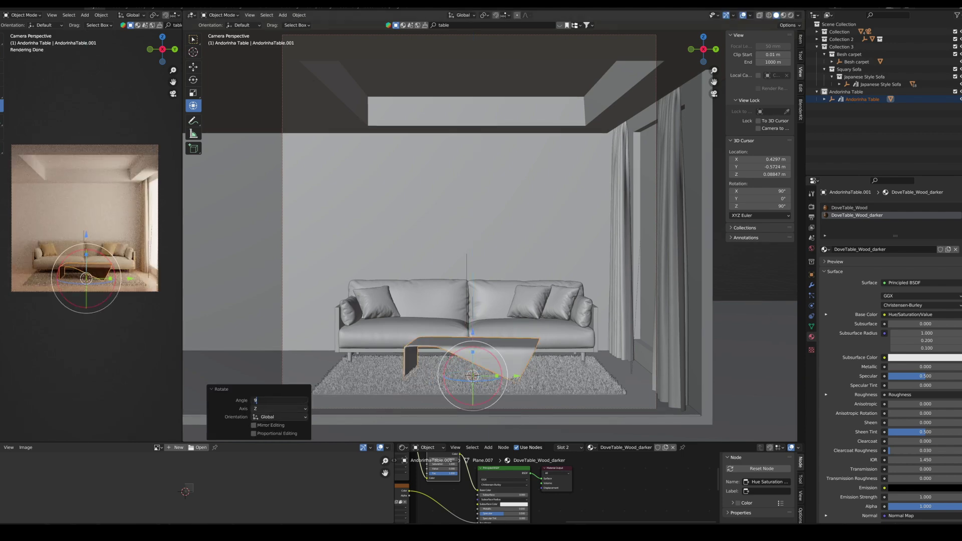
pyautogui.moveTo(493, 315)
pyautogui.mouseDown(button='middle')
pyautogui.moveTo(494, 389)
pyautogui.moveTo(549, 353)
pyautogui.mouseUp(button='middle')
pyautogui.moveTo(556, 357); pyautogui.dragTo(591, 366)
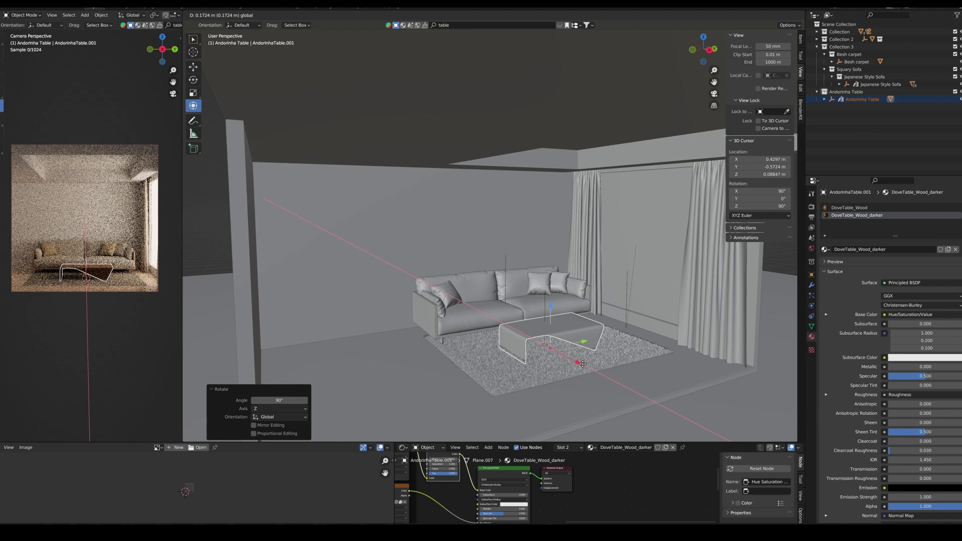
pyautogui.moveTo(591, 367)
pyautogui.mouseDown(button='middle')
pyautogui.moveTo(555, 344)
pyautogui.moveTo(536, 361)
pyautogui.mouseUp(button='middle')
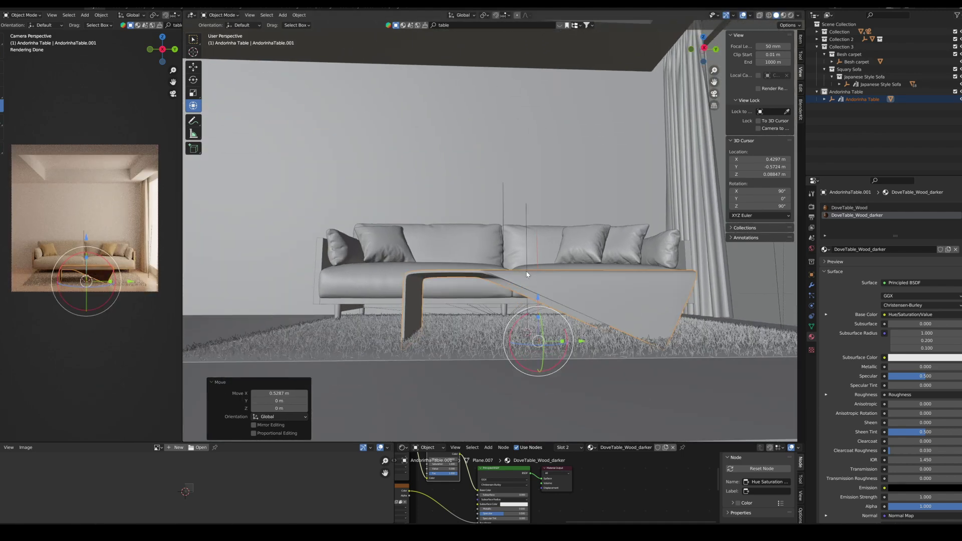
pyautogui.moveTo(537, 354); pyautogui.dragTo(540, 290)
pyautogui.press('KP_0')
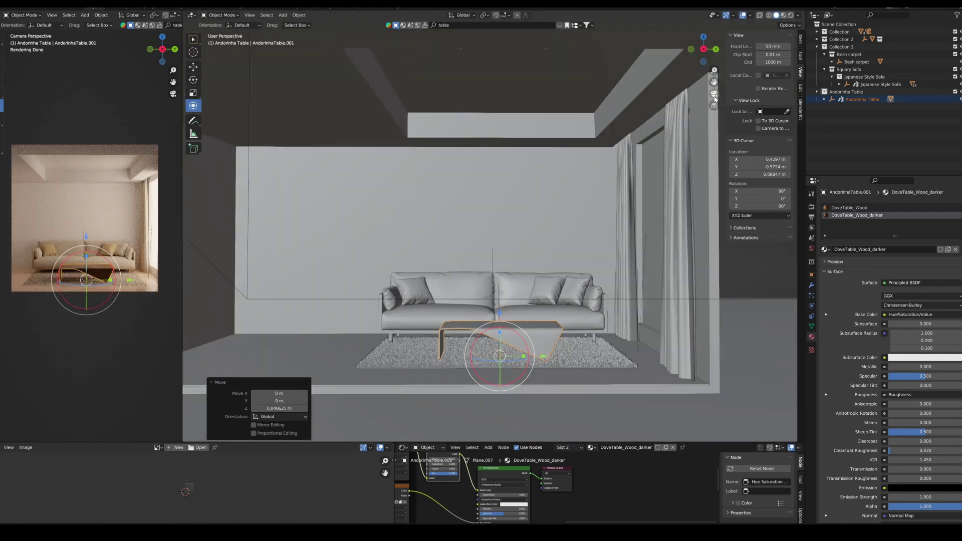
pyautogui.click(636, 248)
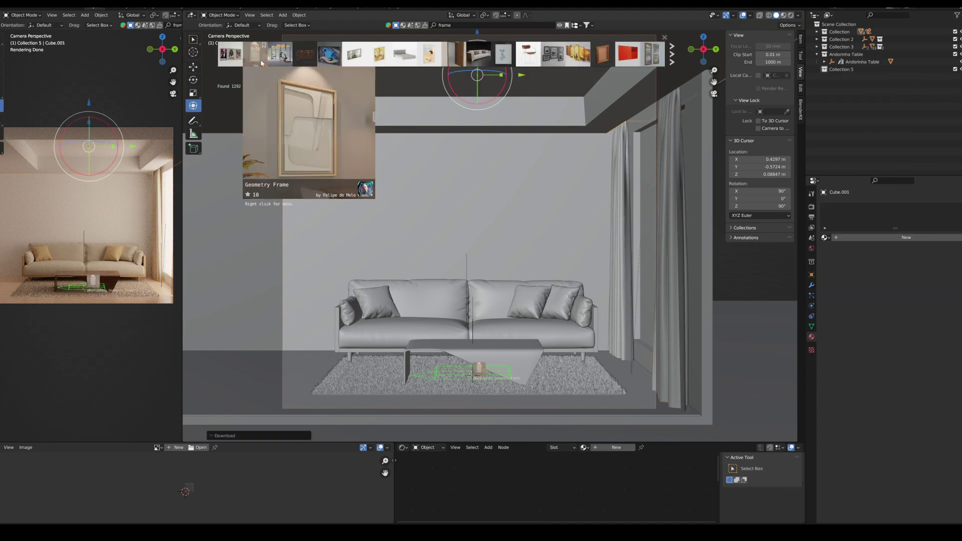
# Enlarge the imported picture frame and rotate it 90° to face the camera.
pyautogui.click(816, 32)
pyautogui.click(433, 373)
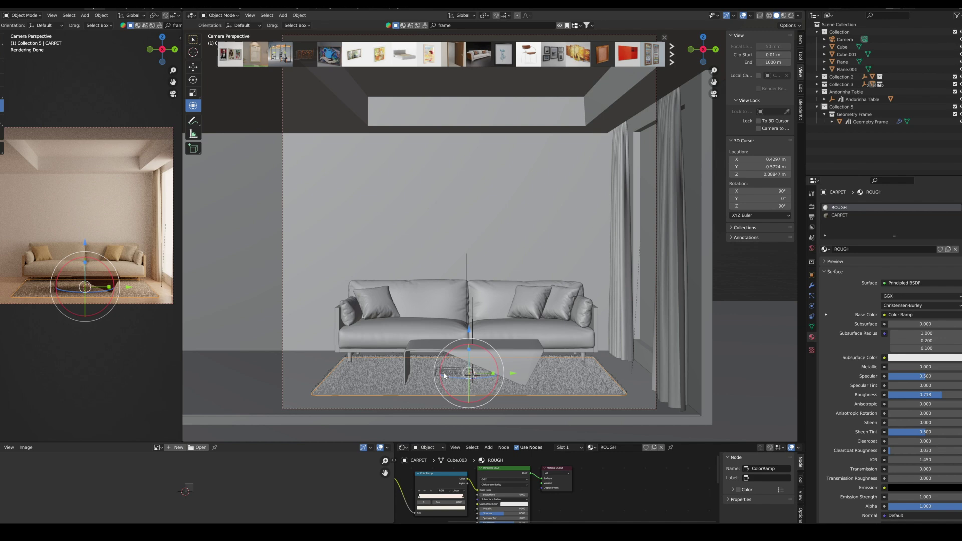
pyautogui.rightClick(852, 118)
pyautogui.press('s')
pyautogui.click(554, 379)
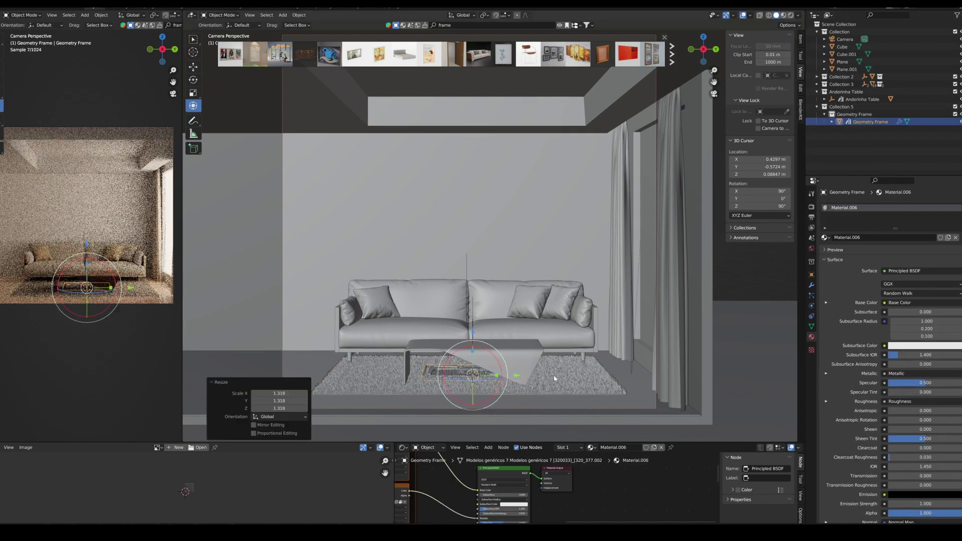
pyautogui.press('g')
pyautogui.press('Return')
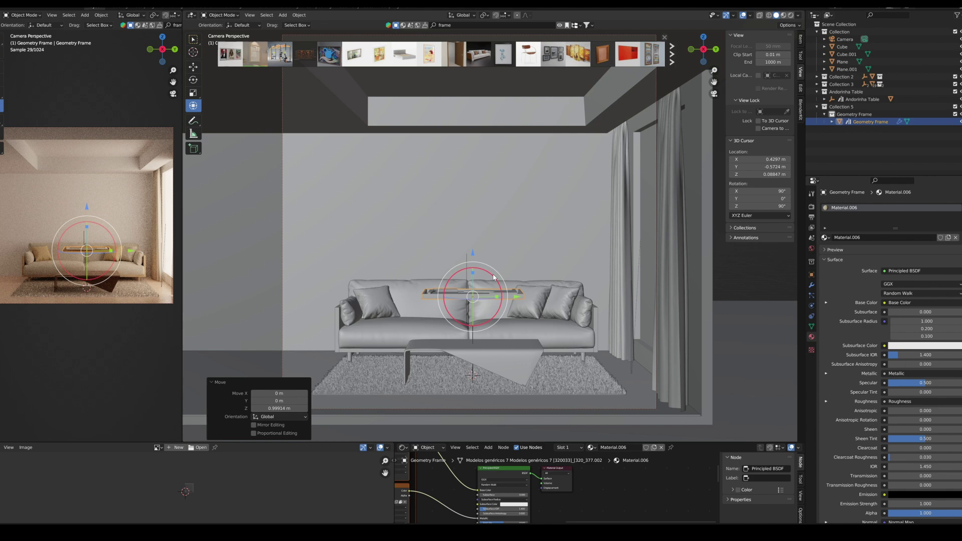
pyautogui.press('r')
pyautogui.press('x')
pyautogui.click(335, 436)
pyautogui.click(280, 400)
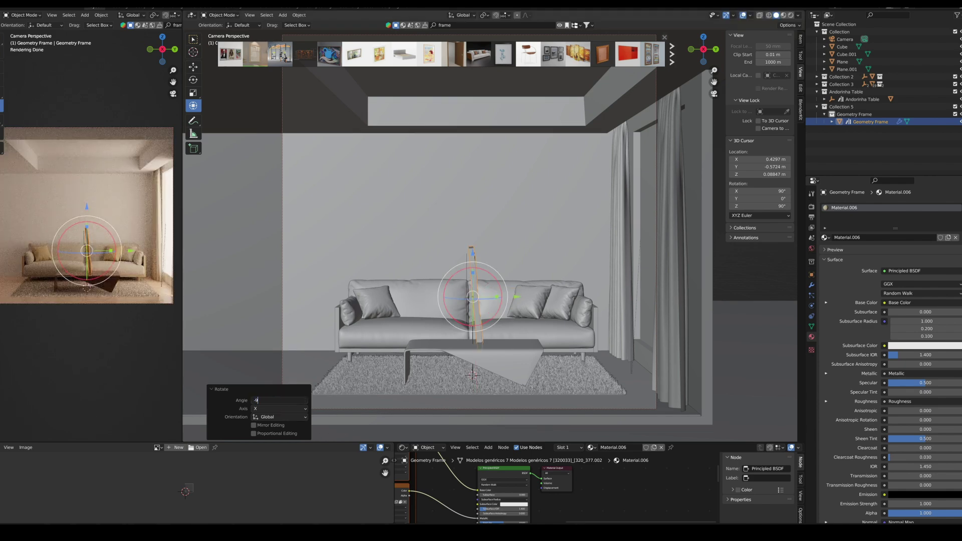
pyautogui.write('-90')
pyautogui.press('Return')
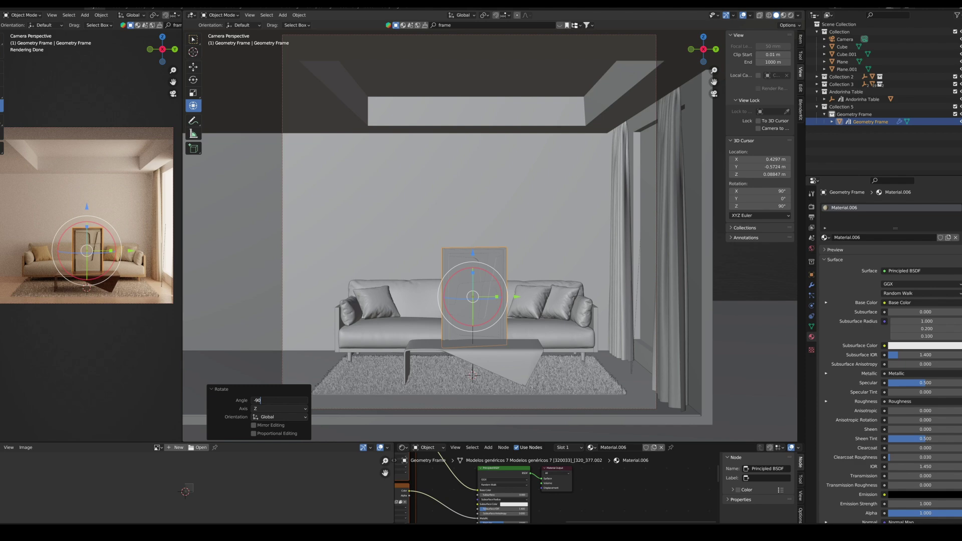
pyautogui.press('Return')
# Resize the frame and move it along X and Z to hang above the sofa.
pyautogui.moveTo(472, 374); pyautogui.dragTo(562, 266, button='middle')
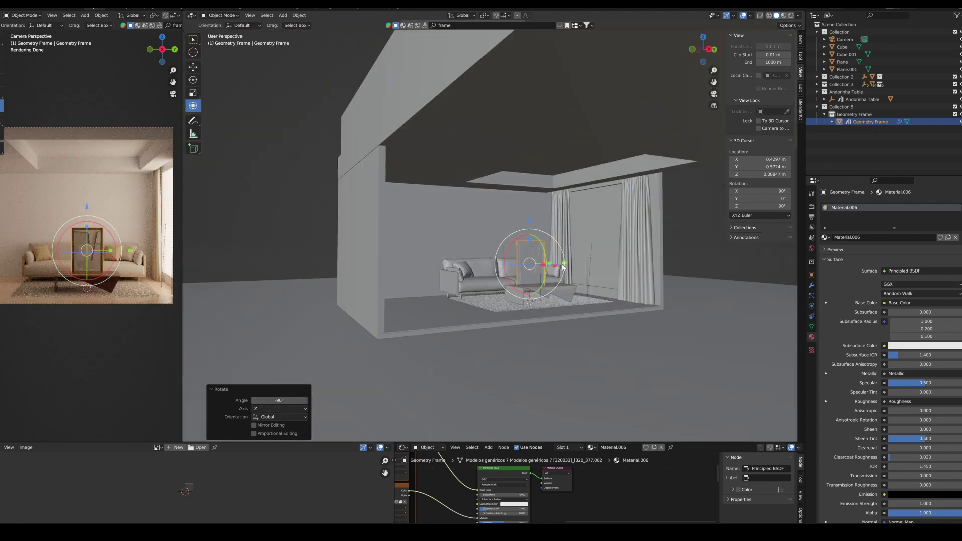
pyautogui.press('s')
pyautogui.press('Return')
pyautogui.scroll(5, 535, 288)
pyautogui.press('g')
pyautogui.press('x')
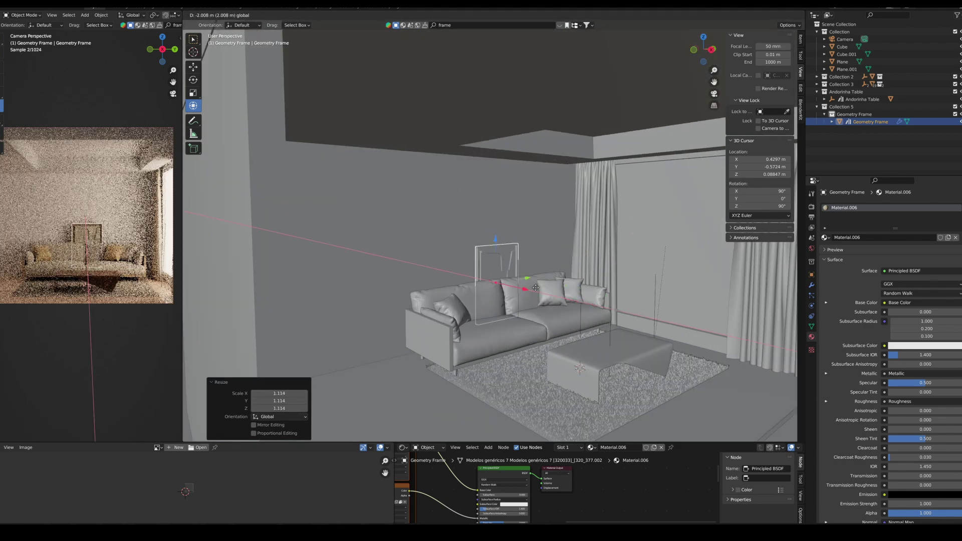
pyautogui.press('Return')
pyautogui.press('g')
pyautogui.press('z')
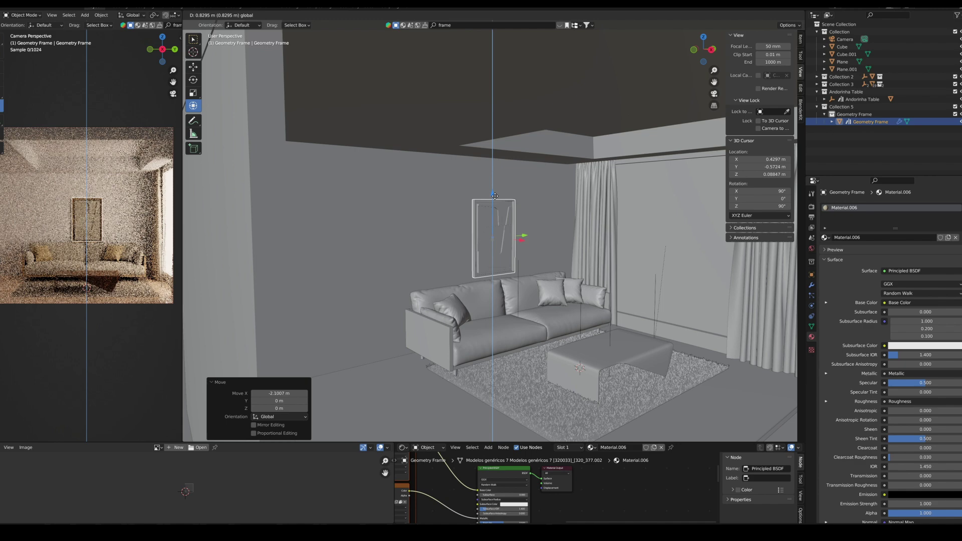
pyautogui.press('Return')
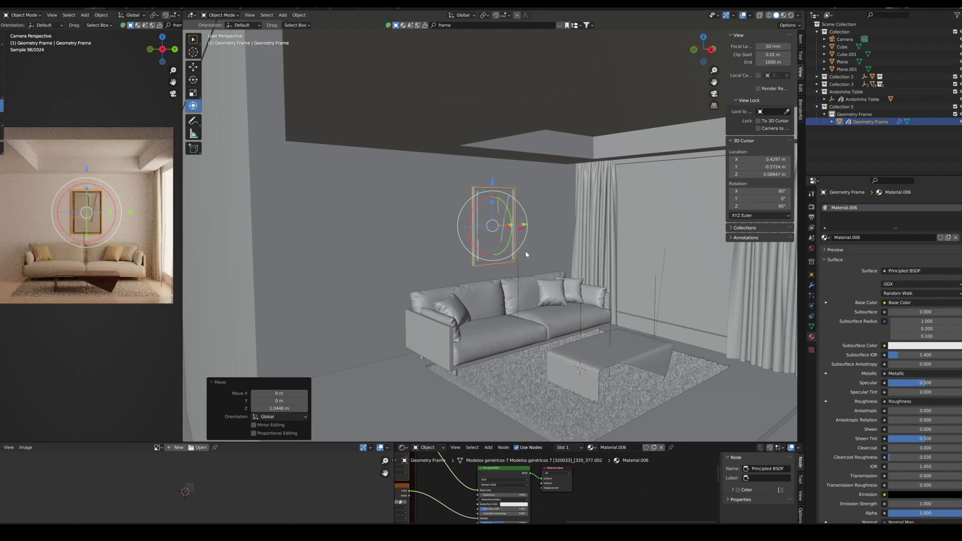
pyautogui.moveTo(526, 255); pyautogui.dragTo(651, 196, button='middle')
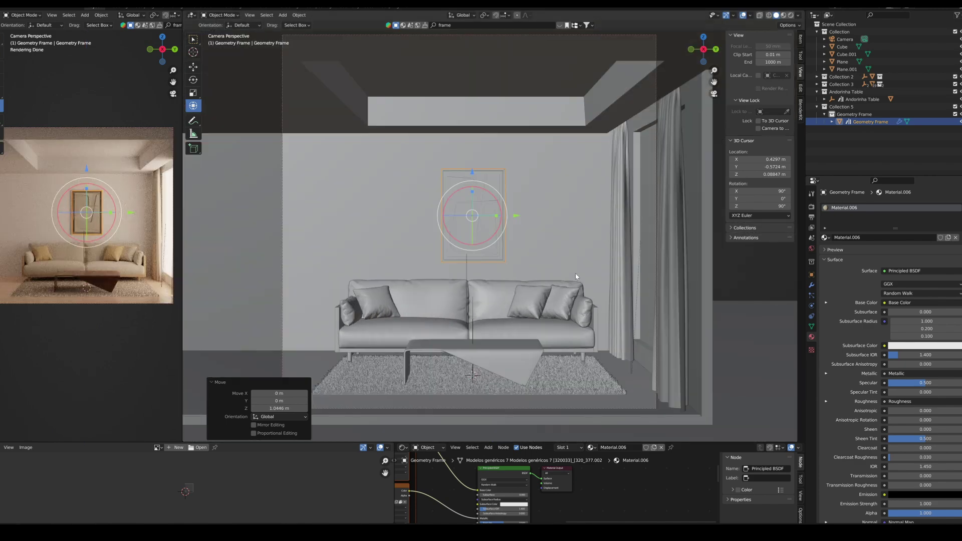
# Move the wooden chair left along Y and rotate it about Z.
pyautogui.click(844, 79)
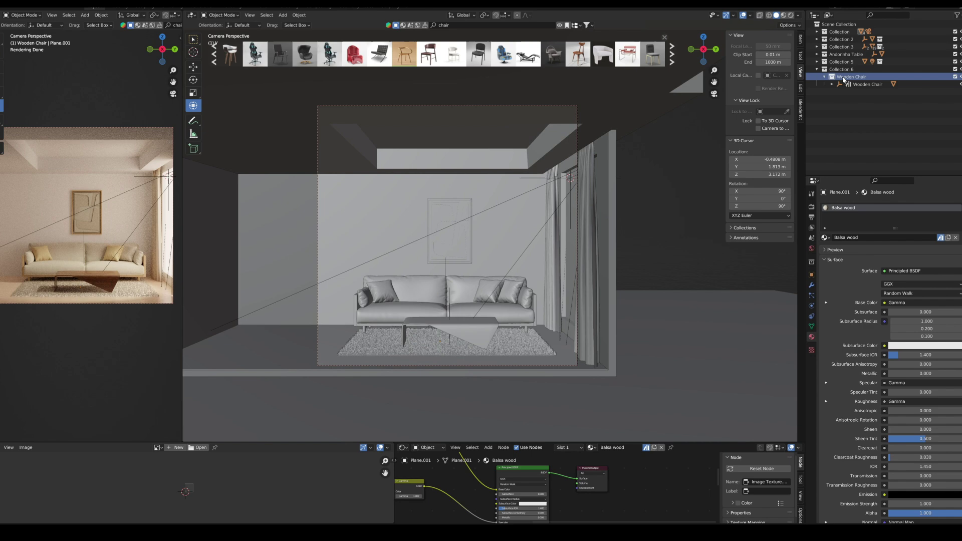
pyautogui.click(569, 178)
pyautogui.press('g')
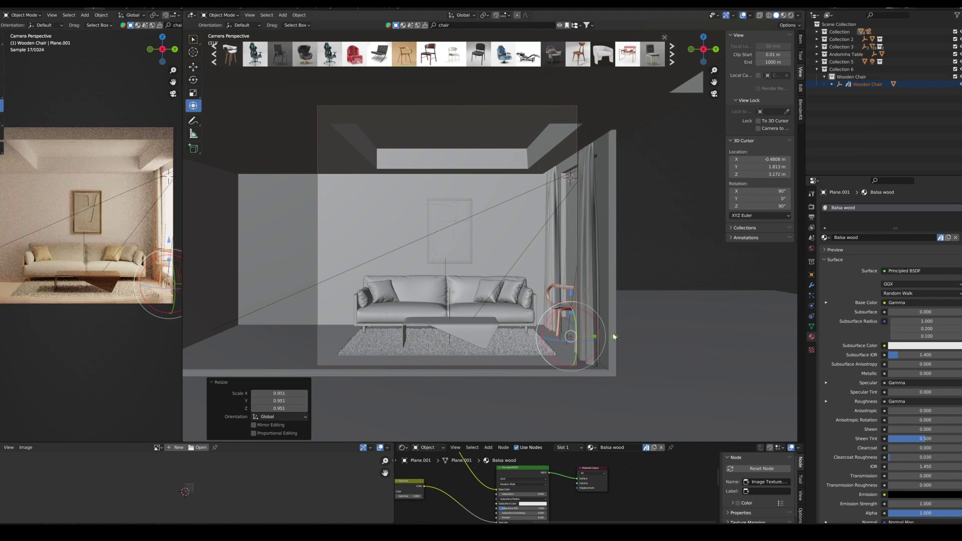
pyautogui.press('g')
pyautogui.press('y')
pyautogui.click(392, 386)
pyautogui.moveTo(392, 386)
pyautogui.mouseDown(button='middle')
pyautogui.moveTo(408, 354)
pyautogui.moveTo(487, 303)
pyautogui.mouseUp(button='middle')
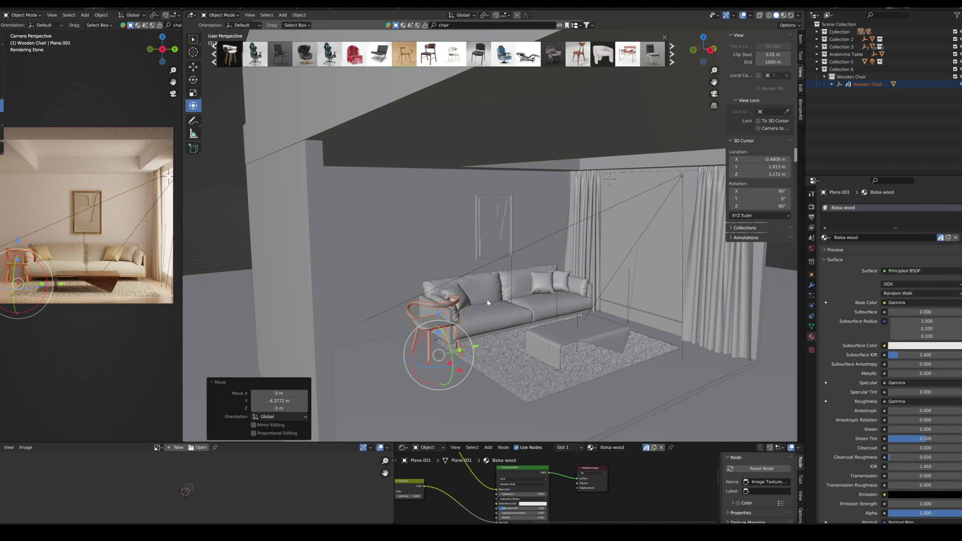
pyautogui.press('r')
pyautogui.press('z')
pyautogui.click(433, 374)
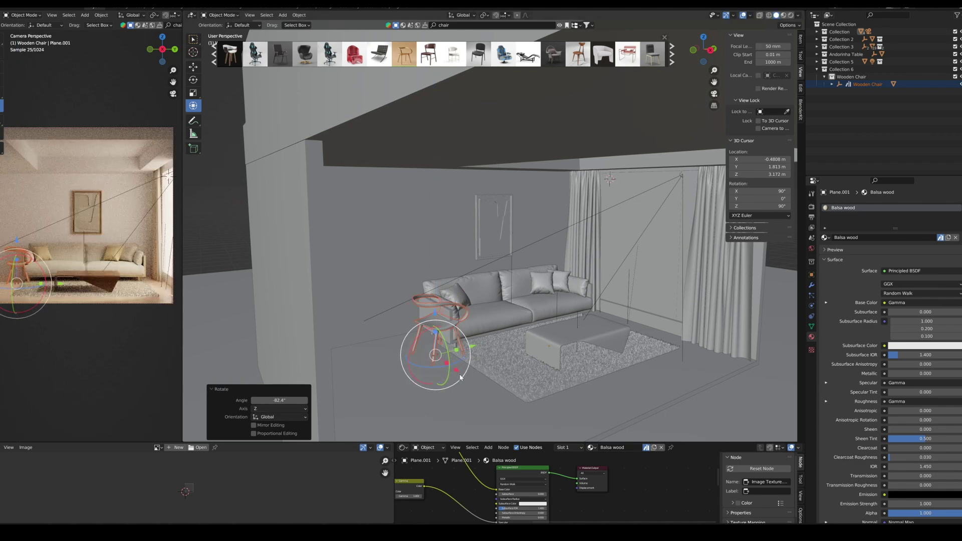
# Shift the chair along X and shrink it.
pyautogui.press('g')
pyautogui.press('x')
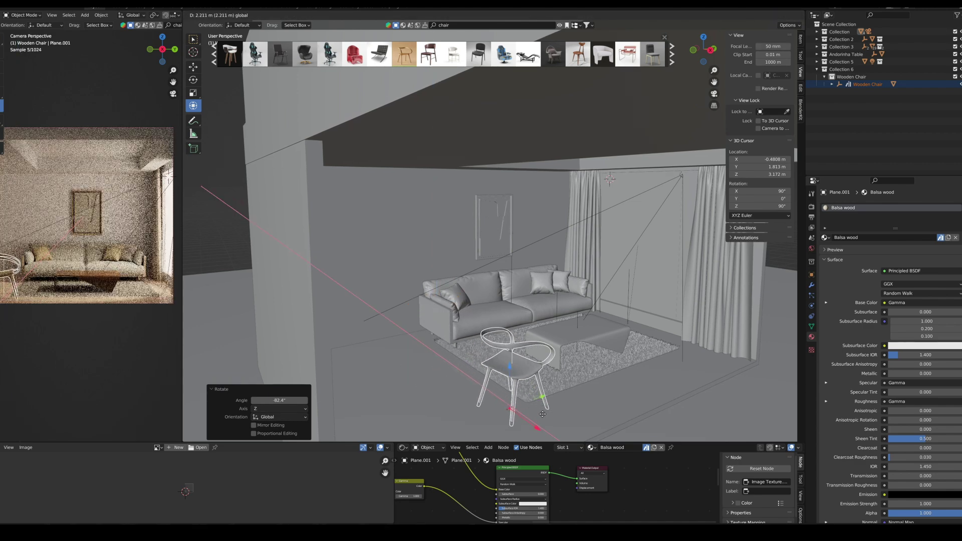
pyautogui.click(542, 413)
pyautogui.press('s')
pyautogui.click(538, 391)
pyautogui.moveTo(537, 392); pyautogui.dragTo(537, 353, button='middle')
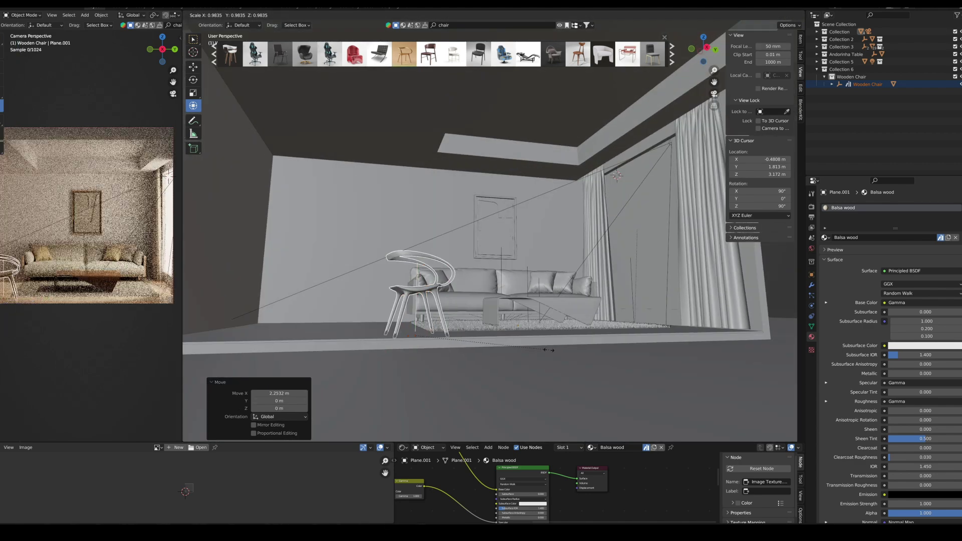
pyautogui.click(514, 345)
pyautogui.press('KP_Decimal')
pyautogui.scroll(-4, 410, 257)
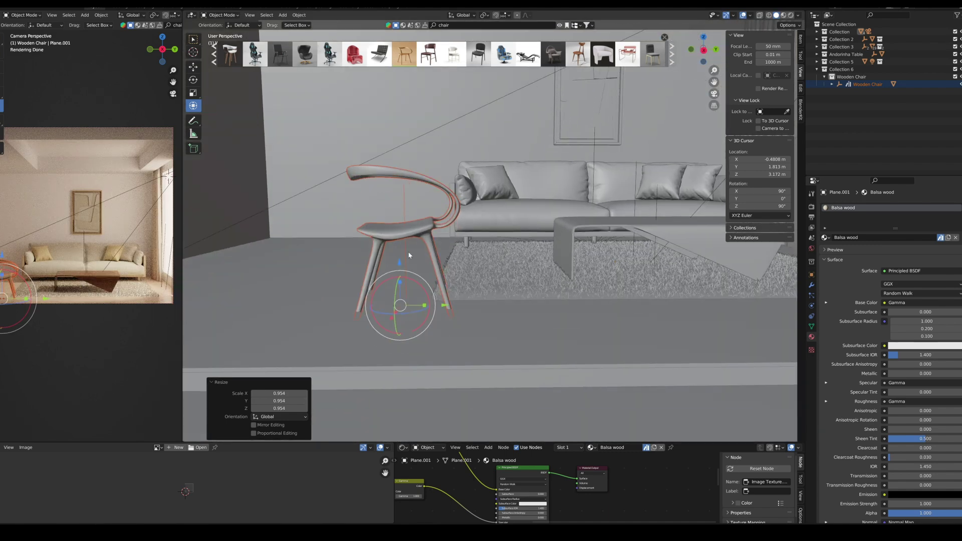
# Drop the chair onto the floor and turn it toward the sofa.
pyautogui.press('g')
pyautogui.press('z')
pyautogui.click(409, 248)
pyautogui.moveTo(409, 248); pyautogui.dragTo(409, 301, button='middle')
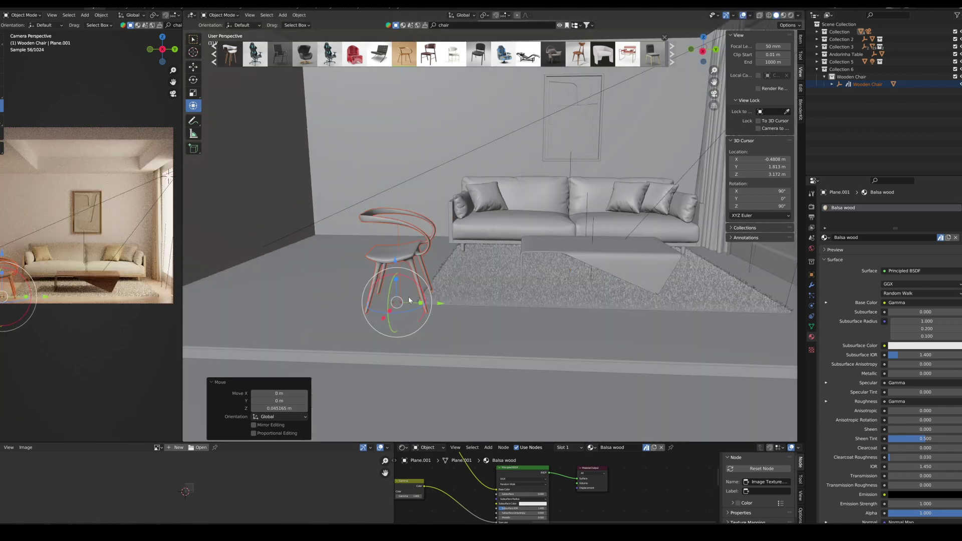
pyautogui.press('r')
pyautogui.press('z')
pyautogui.click(455, 295)
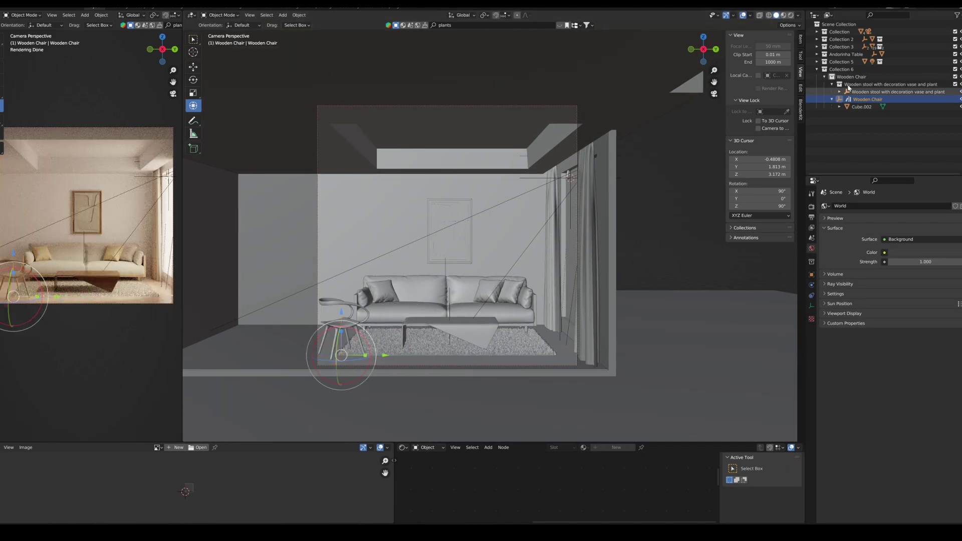
# Select the stool with vase and plant, scale it, and drop it to the floor.
pyautogui.rightClick(854, 80)
pyautogui.click(855, 89)
pyautogui.press('s')
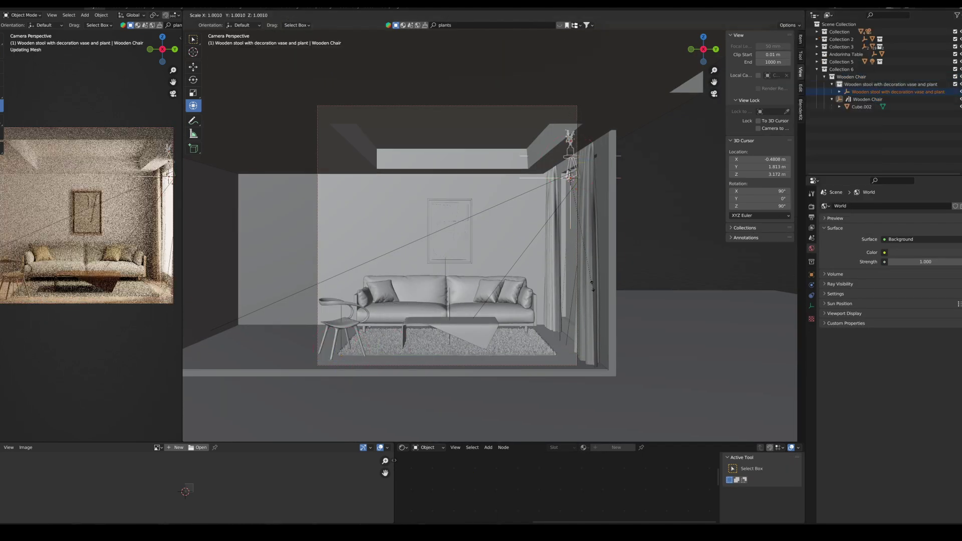
pyautogui.click(571, 120)
pyautogui.press('g')
pyautogui.press('z')
pyautogui.click(617, 322)
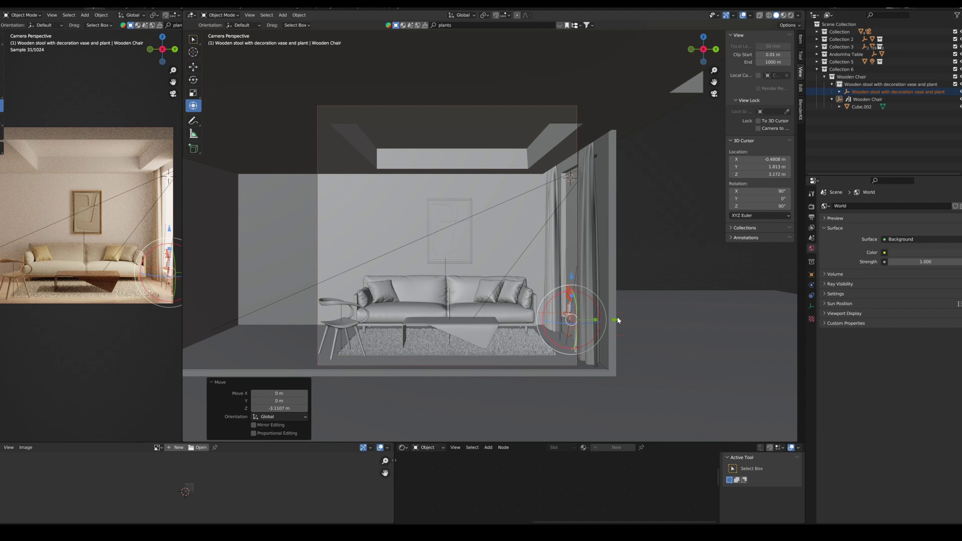
# Slide the stool along Y beside the sofa's right end, then return to camera view.
pyautogui.press('g')
pyautogui.press('y')
pyautogui.click(598, 329)
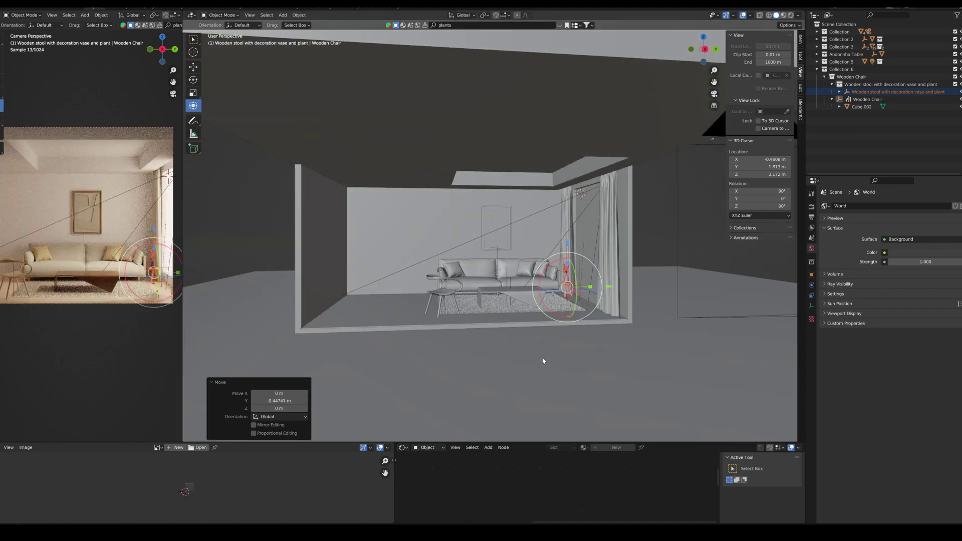
pyautogui.scroll(6, 598, 328)
pyautogui.scroll(3, 602, 298)
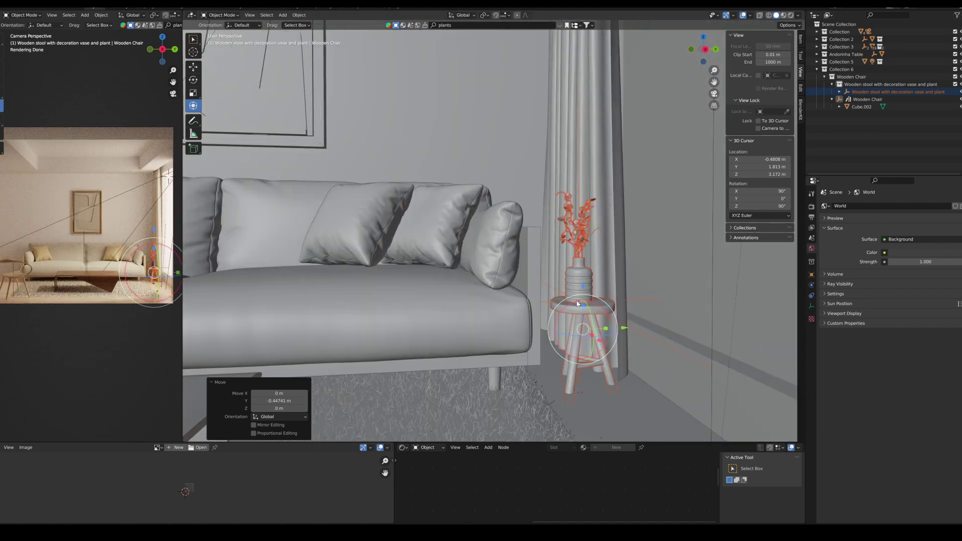
pyautogui.press('g')
pyautogui.press('z')
pyautogui.click(583, 332)
pyautogui.scroll(-1, 583, 330)
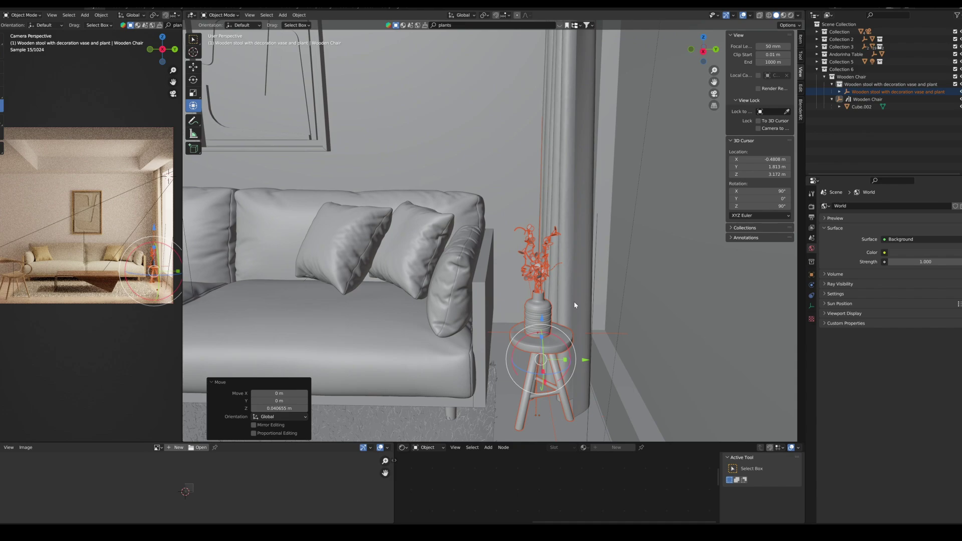
pyautogui.press('g')
pyautogui.press('y')
pyautogui.click(563, 369)
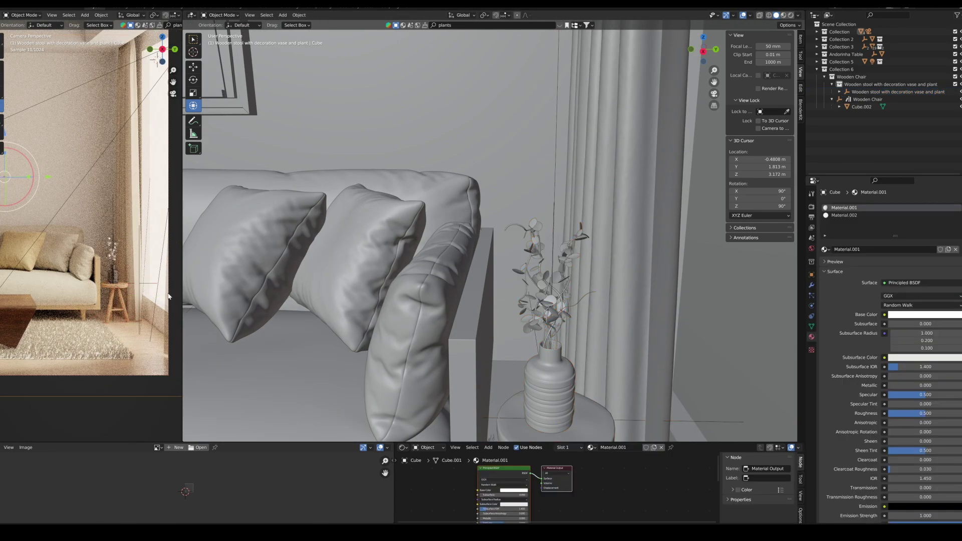
pyautogui.scroll(-5, 716, 95)
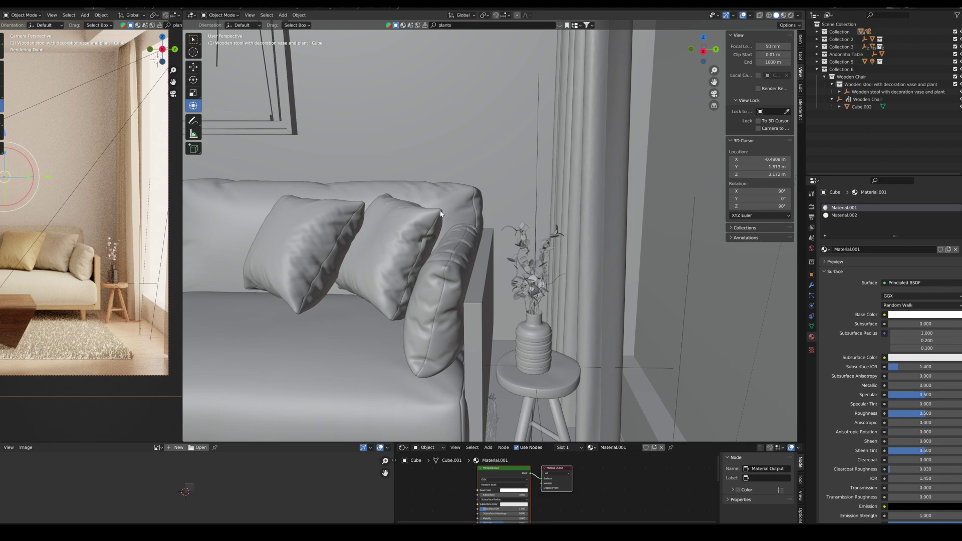
pyautogui.scroll(-3, 716, 94)
pyautogui.moveTo(113, 150); pyautogui.dragTo(172, 139, button='middle')
pyautogui.scroll(-4, 172, 139)
pyautogui.press('KP_0')
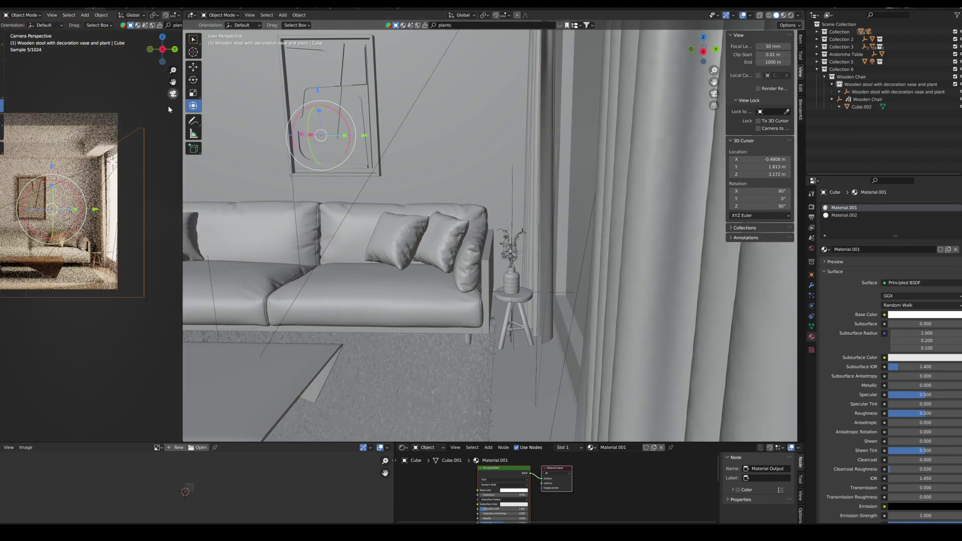
pyautogui.scroll(2, 161, 292)
pyautogui.scroll(2, 161, 292)
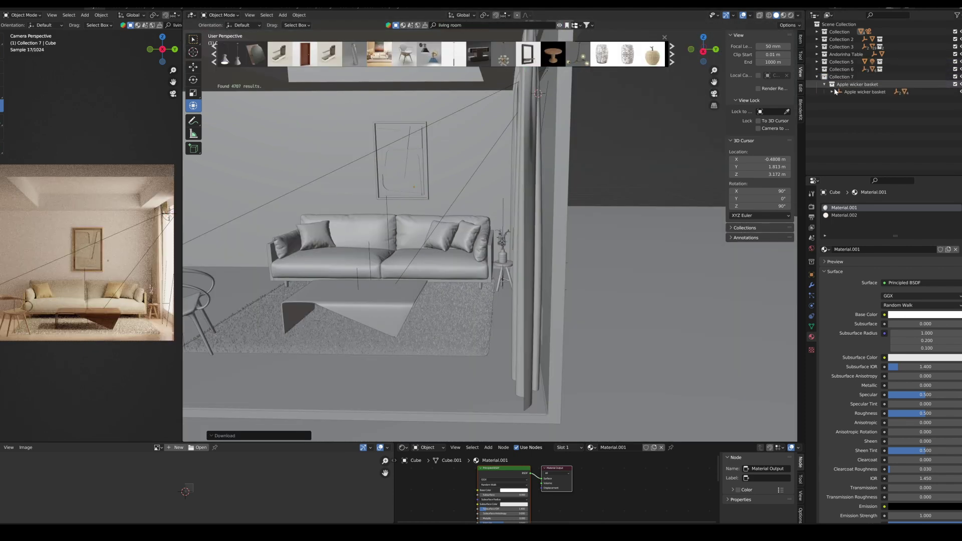
# Select the apple wicker basket, lower it along Z, and slide it beside the rug.
pyautogui.rightClick(852, 80)
pyautogui.click(827, 135)
pyautogui.press('g')
pyautogui.press('z')
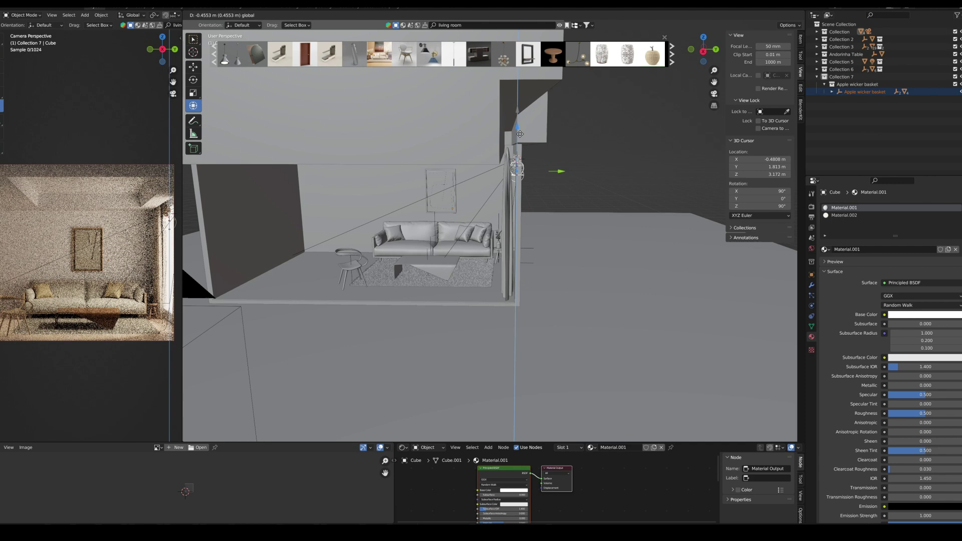
pyautogui.click(505, 221)
pyautogui.scroll(2, 504, 248)
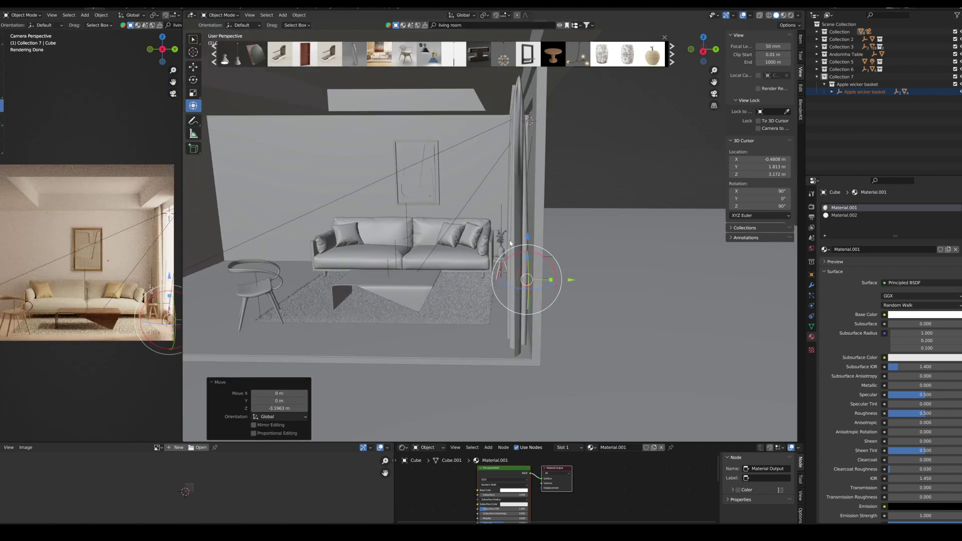
pyautogui.scroll(2, 526, 240)
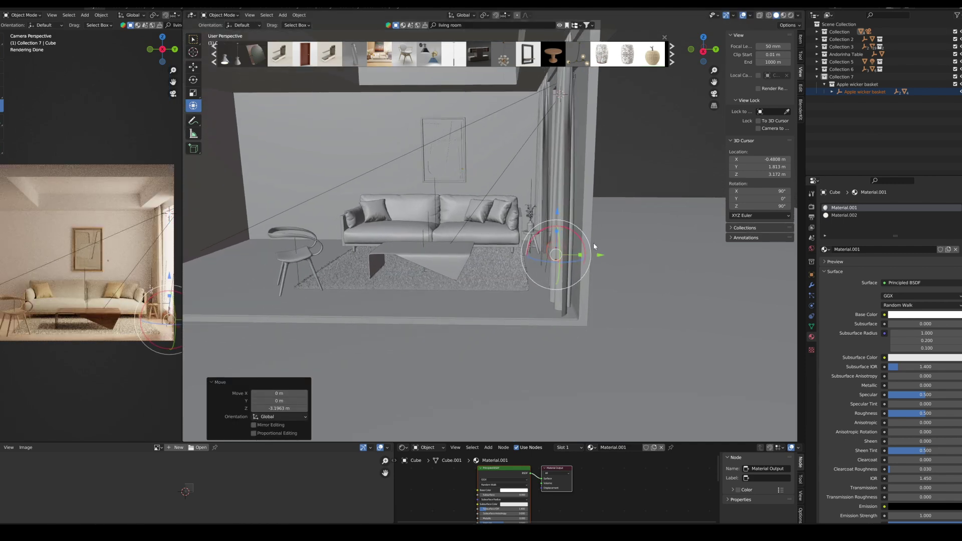
pyautogui.moveTo(603, 255)
pyautogui.mouseDown()
pyautogui.moveTo(579, 258)
pyautogui.moveTo(662, 295)
pyautogui.mouseUp()
pyautogui.scroll(2, 571, 263)
pyautogui.scroll(2, 581, 278)
pyautogui.scroll(1, 580, 279)
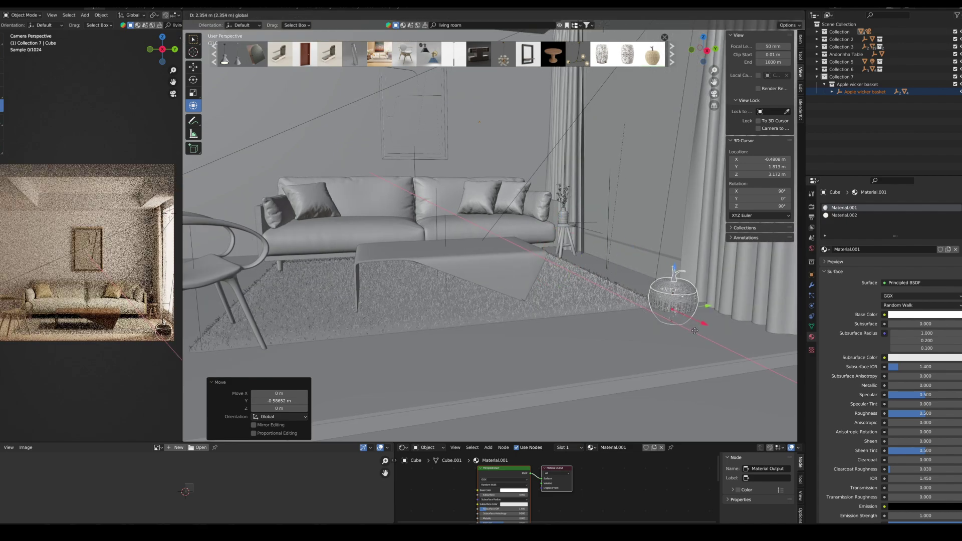
pyautogui.scroll(1, 632, 284)
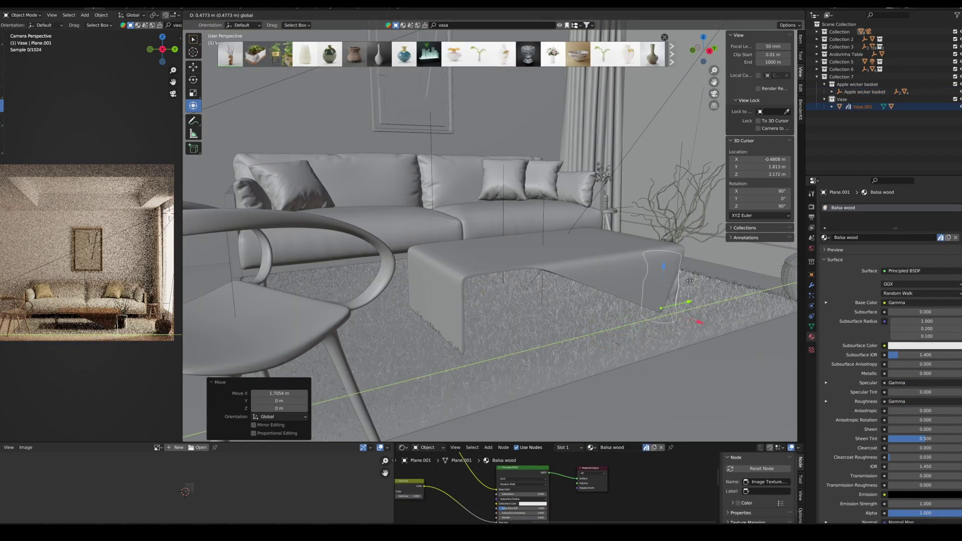
# Confirm the basket by the curtains and lower the branch vase onto the rug.
pyautogui.click(689, 280)
pyautogui.press('KP_Decimal')
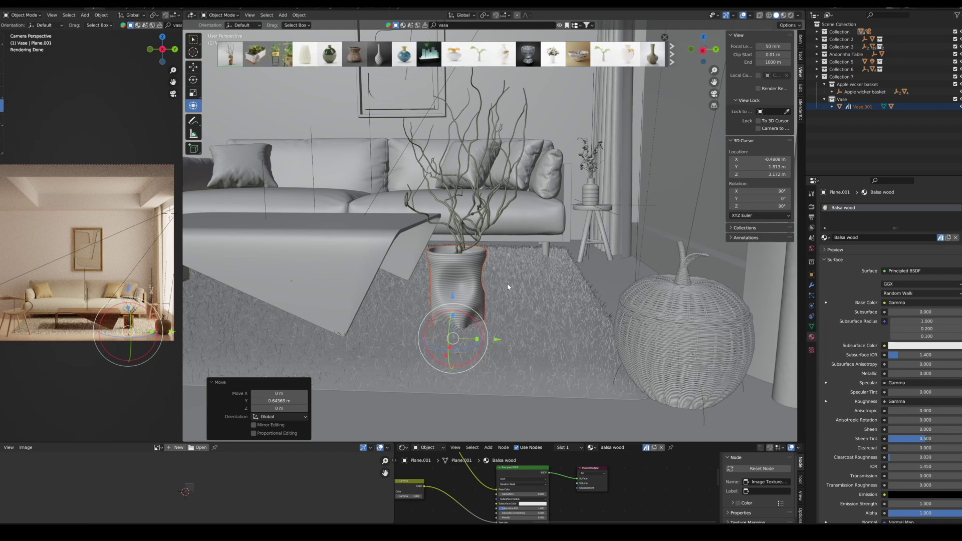
pyautogui.press('g')
pyautogui.press('z')
pyautogui.click(464, 261)
pyautogui.moveTo(465, 261); pyautogui.dragTo(517, 307, button='middle')
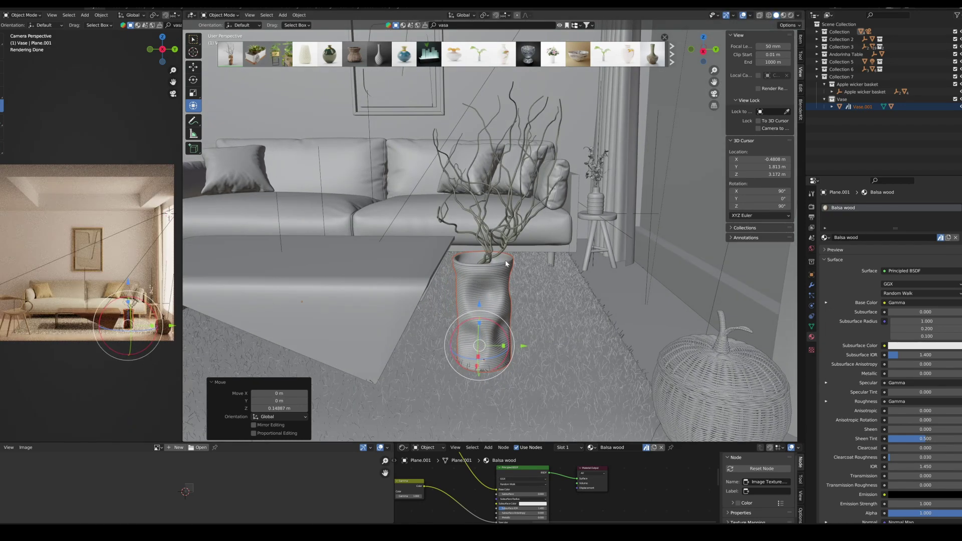
pyautogui.moveTo(506, 263); pyautogui.dragTo(541, 225, button='middle')
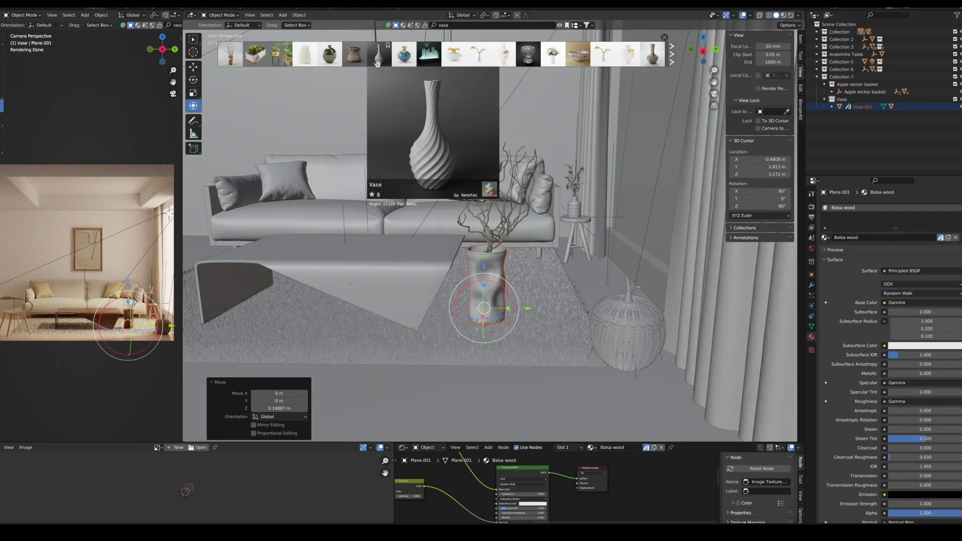
# Add the bowl asset and move it onto the coffee table.
pyautogui.moveTo(579, 54); pyautogui.dragTo(642, 158)
pyautogui.rightClick(864, 114)
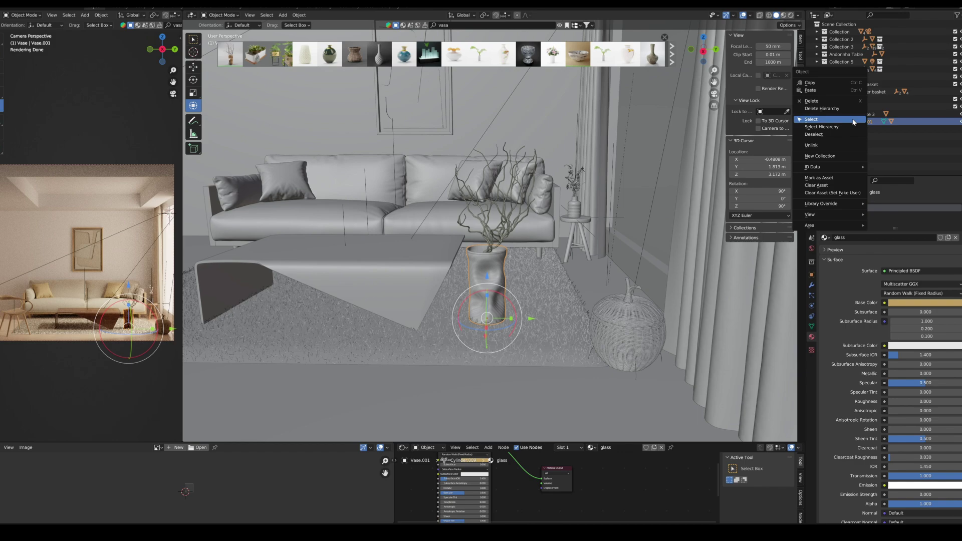
pyautogui.click(865, 114)
pyautogui.scroll(-6, 550, 109)
pyautogui.press('g')
pyautogui.press('y')
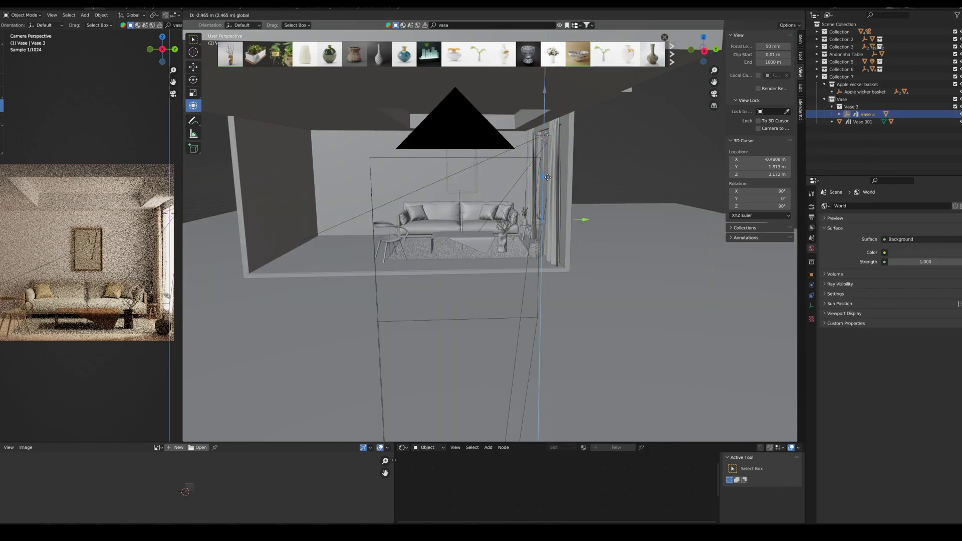
pyautogui.click(474, 224)
pyautogui.scroll(5, 473, 224)
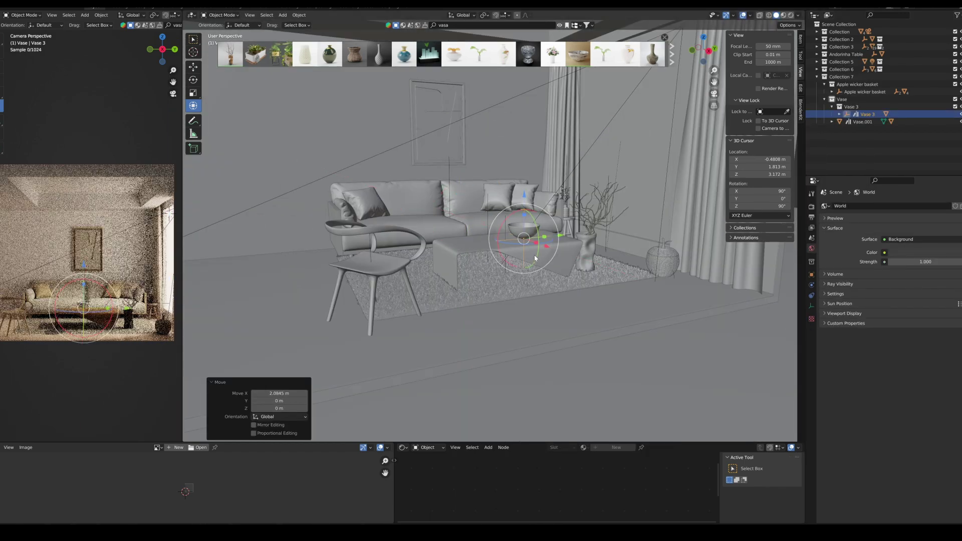
pyautogui.scroll(5, 474, 224)
pyautogui.press('g')
pyautogui.press('z')
pyautogui.click(681, 332)
pyautogui.scroll(2, 681, 332)
pyautogui.scroll(-2, 681, 332)
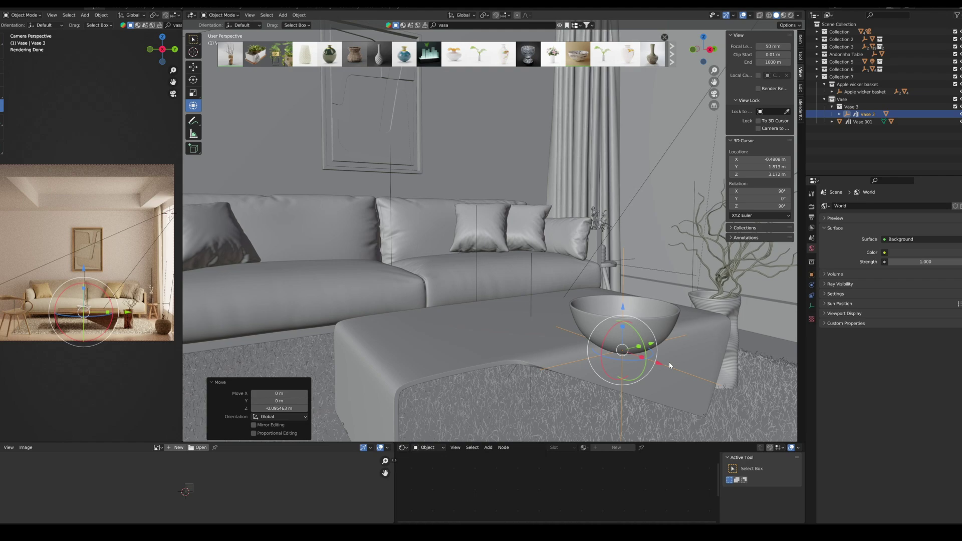
# Refine the bowl's height and sideways position on the table, shrinking it slightly.
pyautogui.press('g')
pyautogui.press('x')
pyautogui.click(594, 332)
pyautogui.scroll(4, 435, 234)
pyautogui.click(436, 234)
pyautogui.press('g')
pyautogui.press('z')
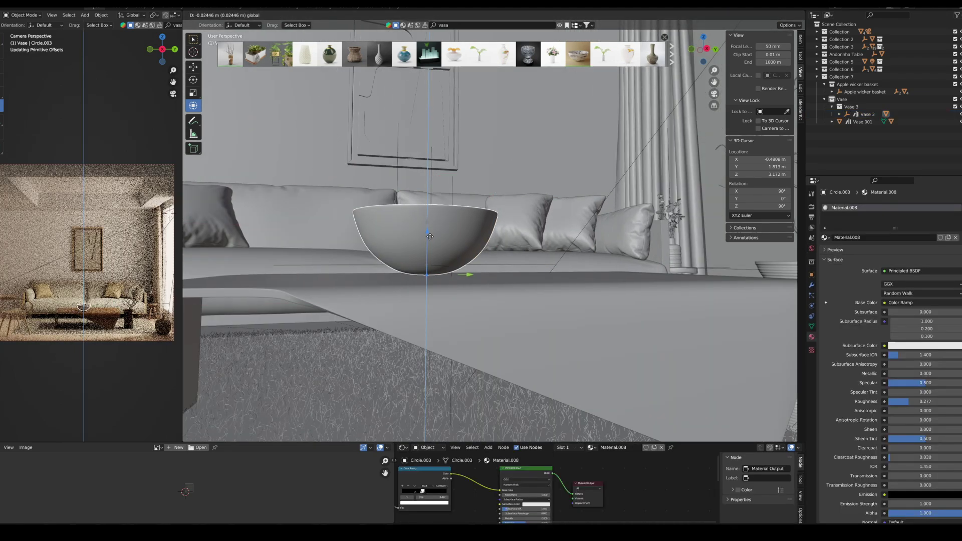
pyautogui.click(430, 241)
pyautogui.scroll(-2, 431, 241)
pyautogui.press('g')
pyautogui.press('x')
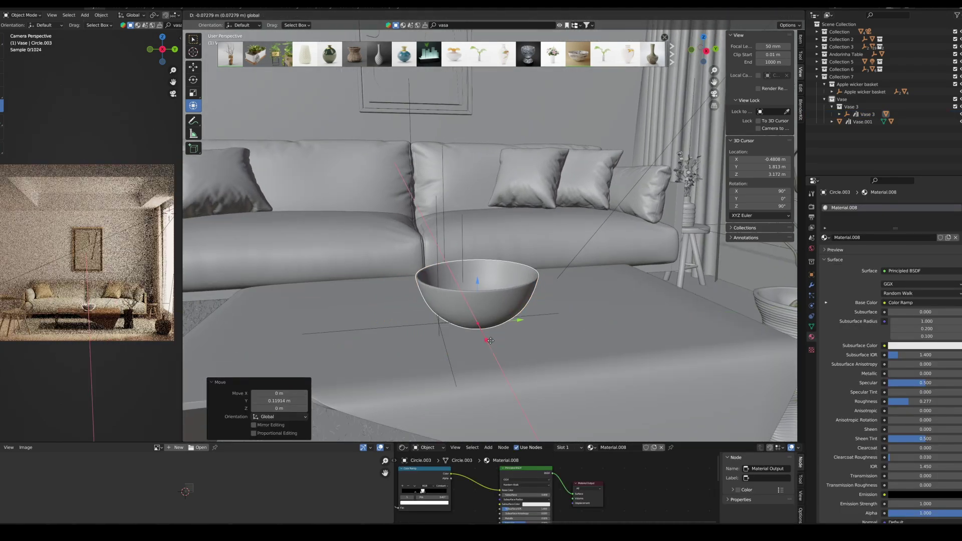
pyautogui.click(482, 301)
pyautogui.scroll(-2, 482, 301)
pyautogui.press('g')
pyautogui.press('x')
pyautogui.click(481, 263)
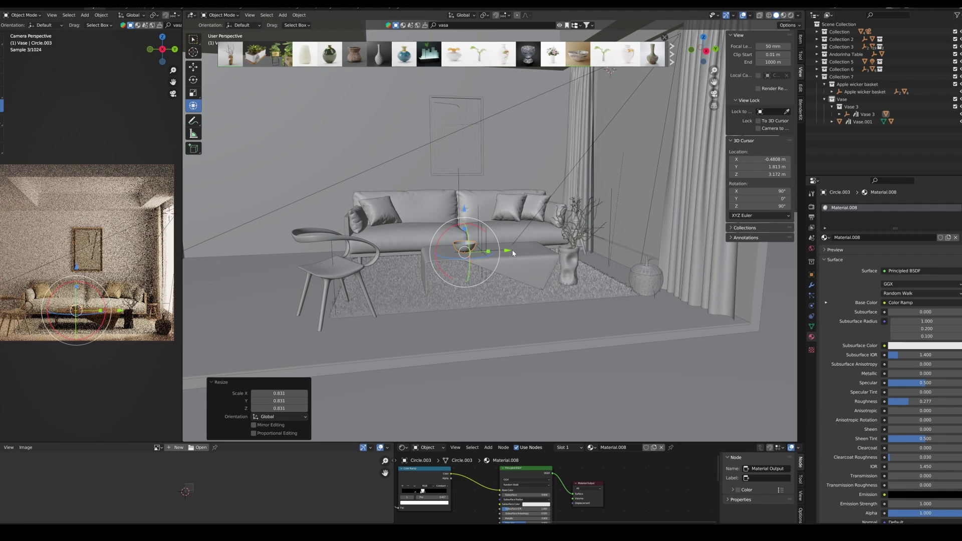
pyautogui.click(513, 225)
pyautogui.scroll(1, 514, 181)
pyautogui.scroll(-3, 613, 60)
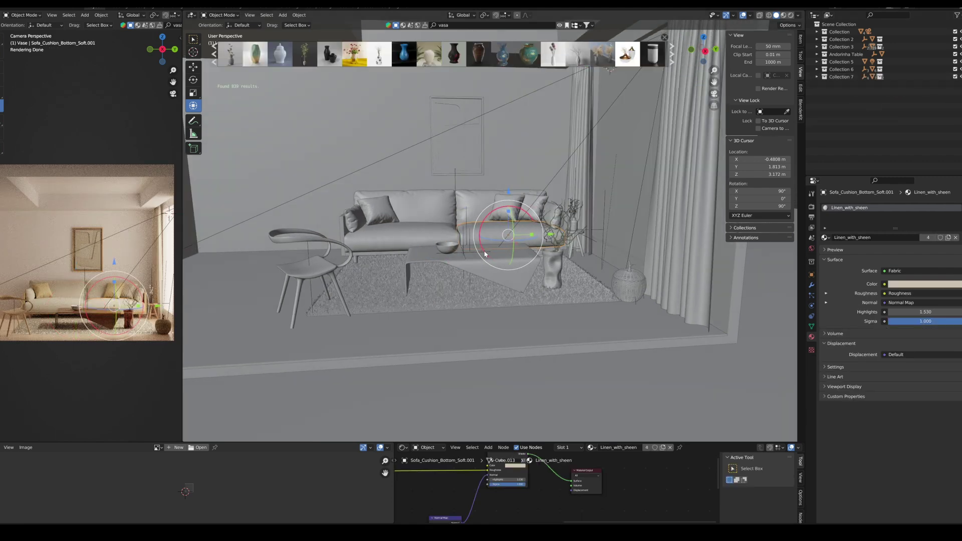
# Add the Dried Grass Vase and place it on the coffee table.
pyautogui.press('c')
pyautogui.click(553, 55)
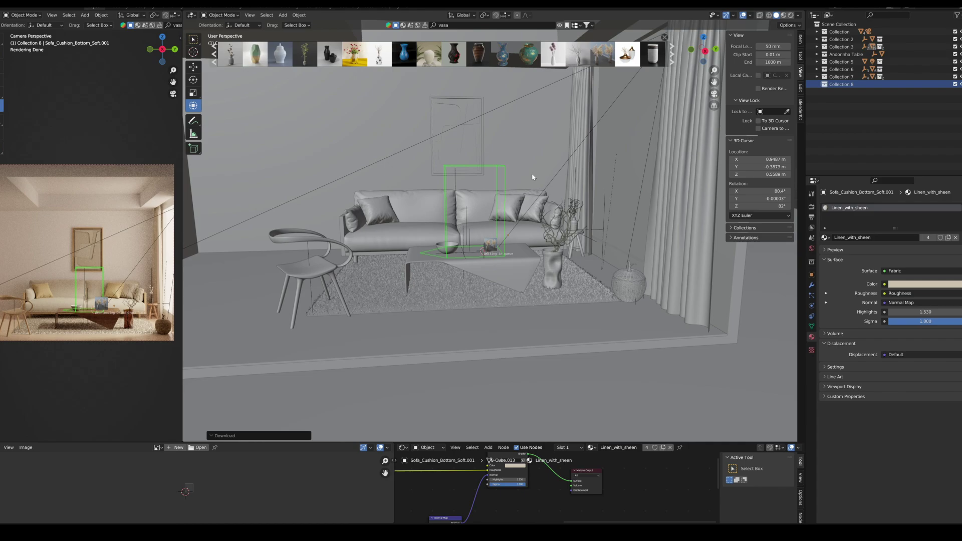
pyautogui.press('KP_Decimal')
pyautogui.scroll(-3, 578, 214)
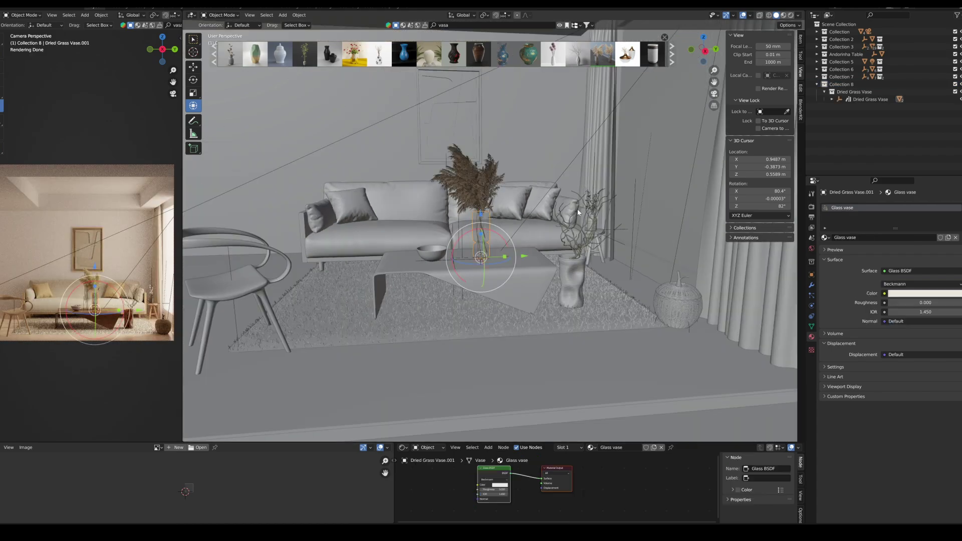
pyautogui.click(870, 98)
pyautogui.press('KP_Decimal')
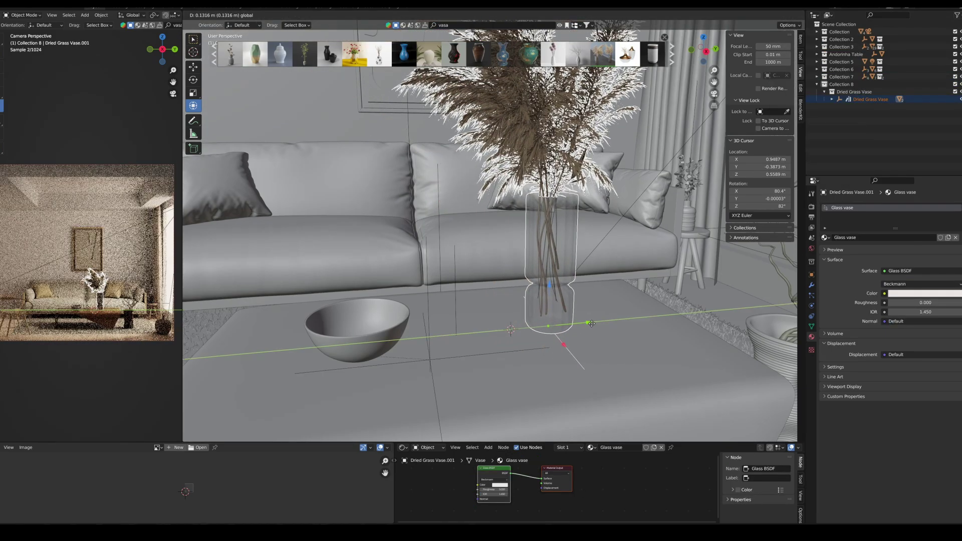
pyautogui.moveTo(556, 325); pyautogui.dragTo(575, 323)
pyautogui.scroll(3, 575, 323)
pyautogui.scroll(-5, 576, 323)
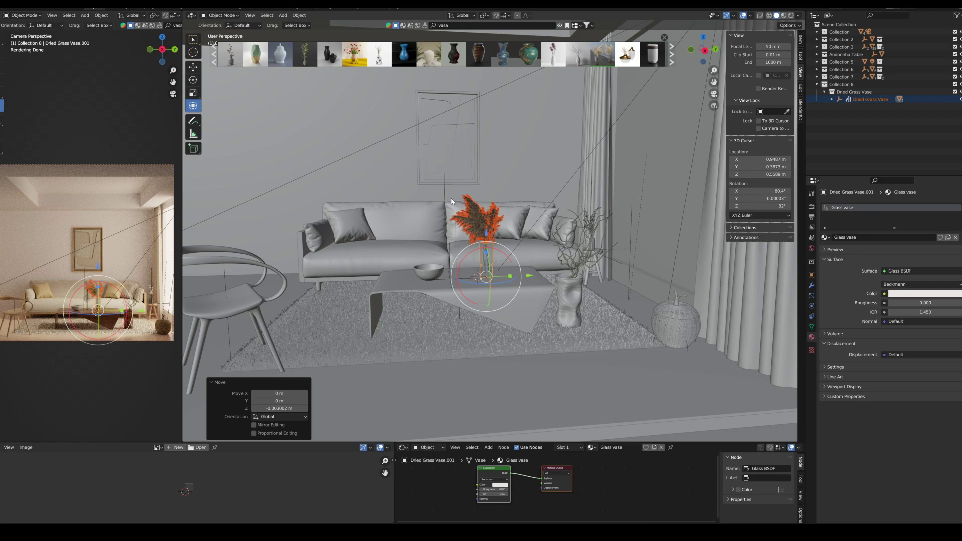
pyautogui.scroll(-3, 575, 324)
pyautogui.scroll(-1, 643, 61)
pyautogui.scroll(-1, 531, 60)
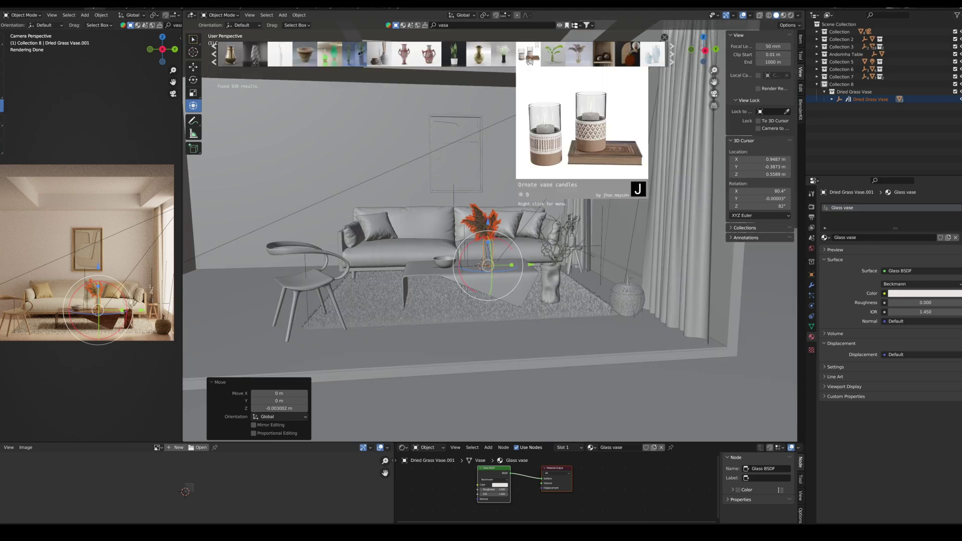
# Add the Ornate vase candles to the table and rotate them around Z.
pyautogui.moveTo(529, 61); pyautogui.dragTo(489, 263)
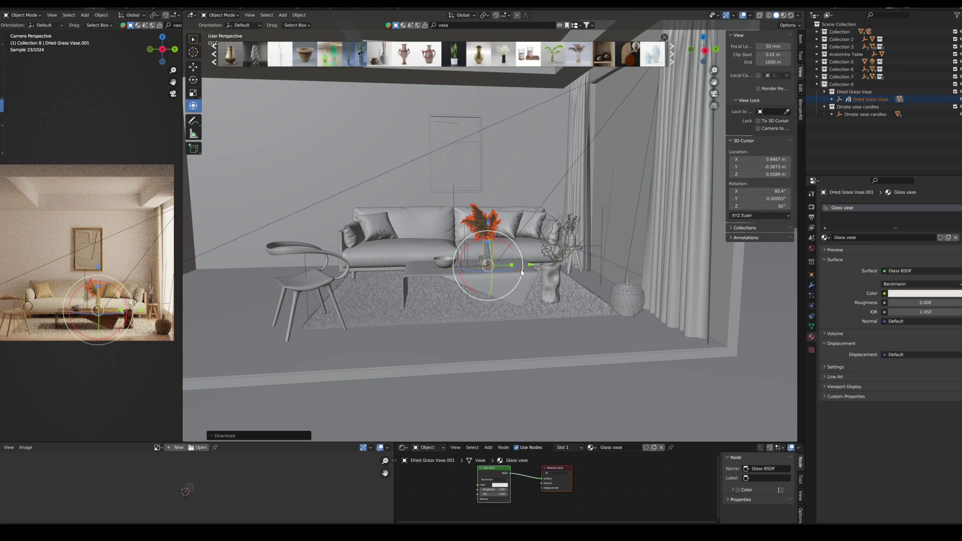
pyautogui.scroll(4, 521, 273)
pyautogui.press('r')
pyautogui.press('z')
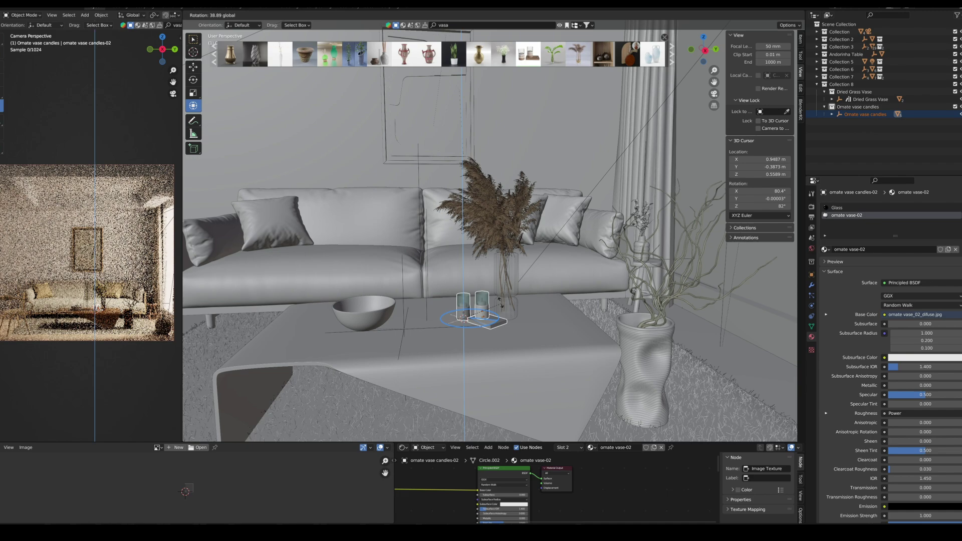
pyautogui.click(500, 301)
pyautogui.click(421, 331)
pyautogui.scroll(-3, 481, 302)
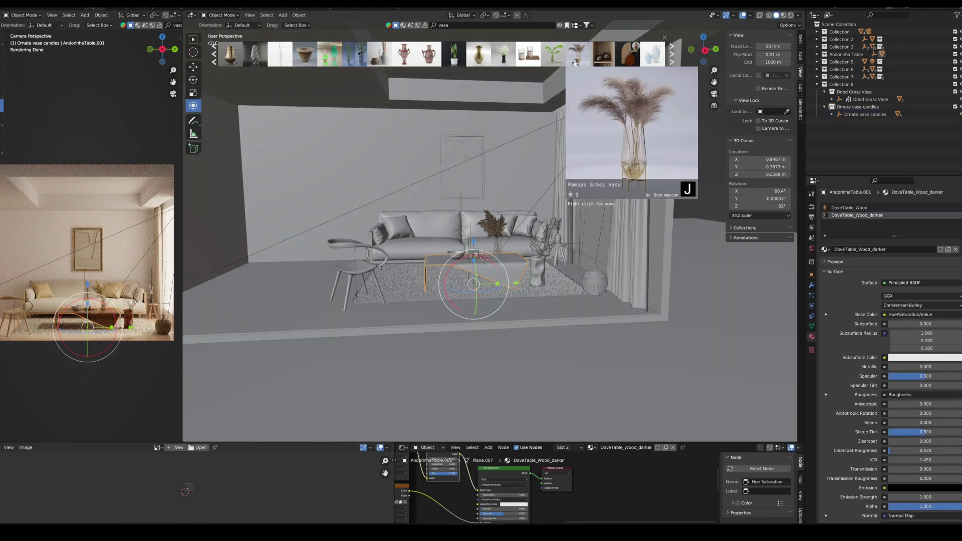
pyautogui.click(444, 25)
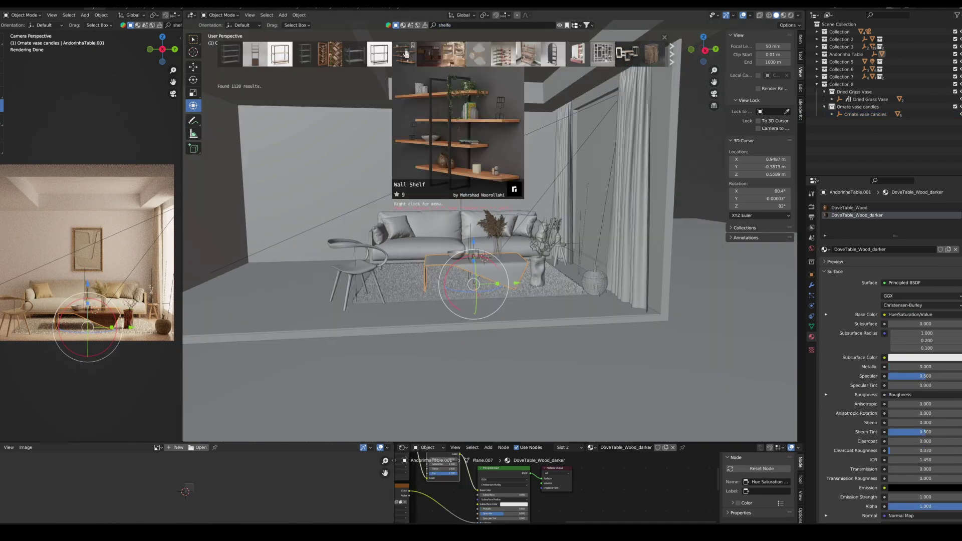
pyautogui.moveTo(428, 54)
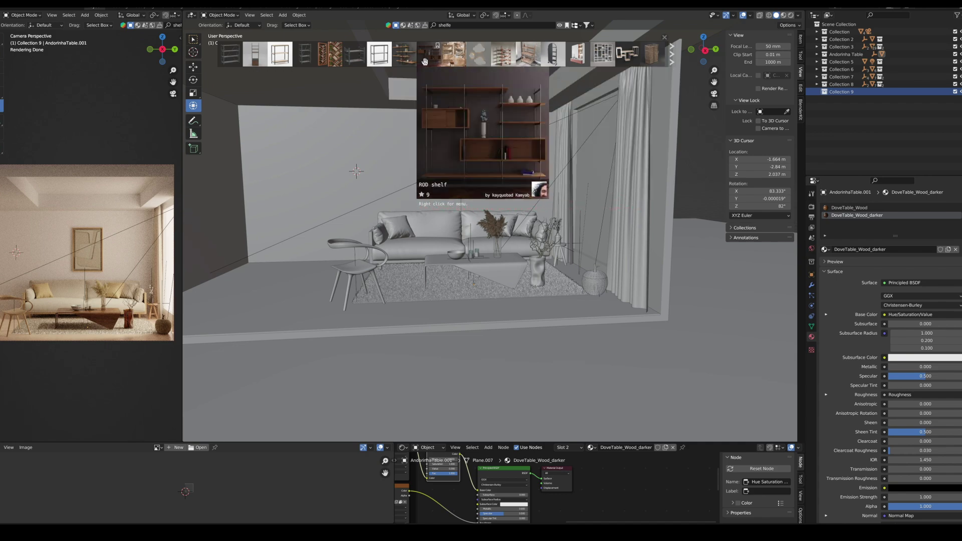
# Add the Krossa Shelf and position it against the wall beside the chair.
pyautogui.moveTo(410, 60); pyautogui.dragTo(357, 167)
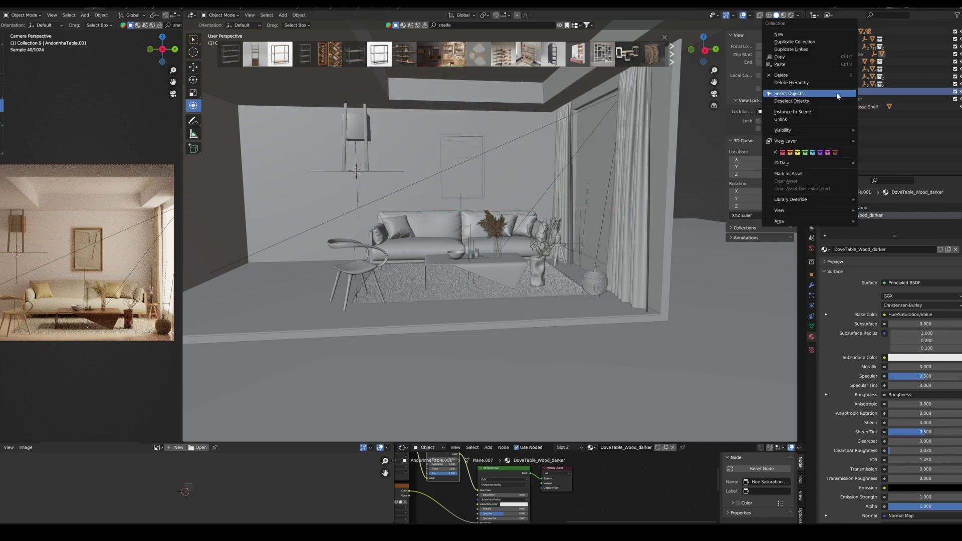
pyautogui.click(367, 189)
pyautogui.moveTo(368, 189); pyautogui.dragTo(289, 399, button='middle')
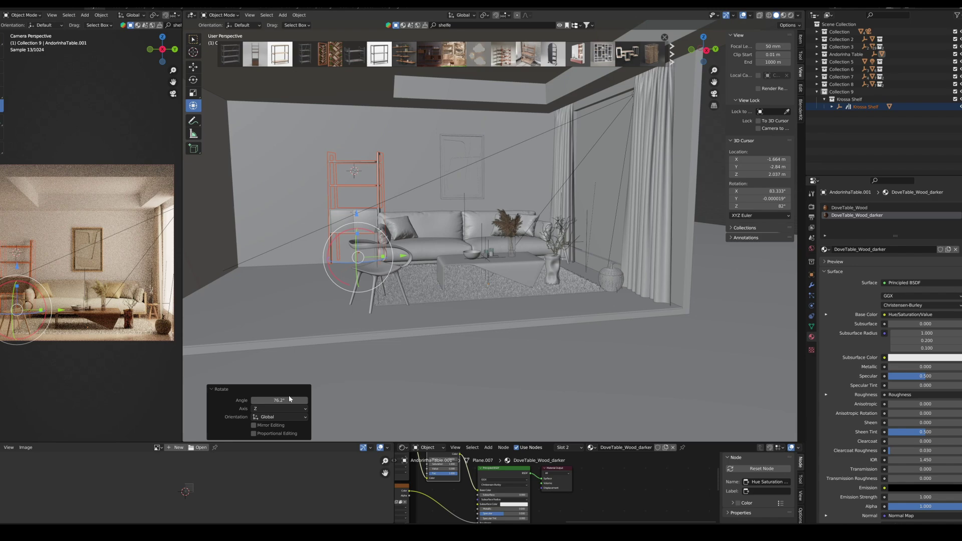
pyautogui.moveTo(315, 301); pyautogui.dragTo(375, 285, button='middle')
pyautogui.moveTo(379, 284)
pyautogui.mouseDown()
pyautogui.moveTo(368, 288)
pyautogui.moveTo(376, 286)
pyautogui.mouseUp()
pyautogui.moveTo(375, 286); pyautogui.dragTo(444, 25, button='middle')
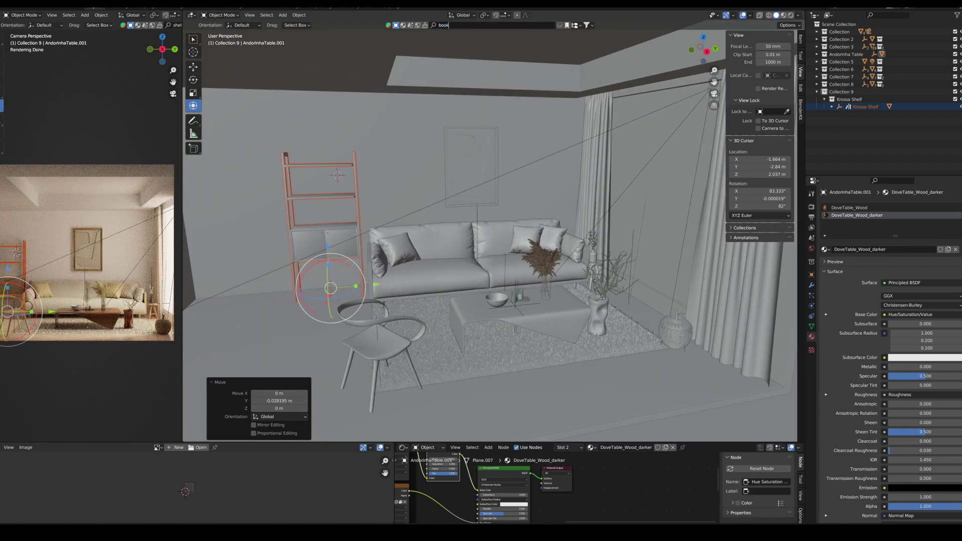
# Drop the Books asset into the scene and rotate it 90° around Z.
pyautogui.moveTo(304, 55); pyautogui.dragTo(328, 222)
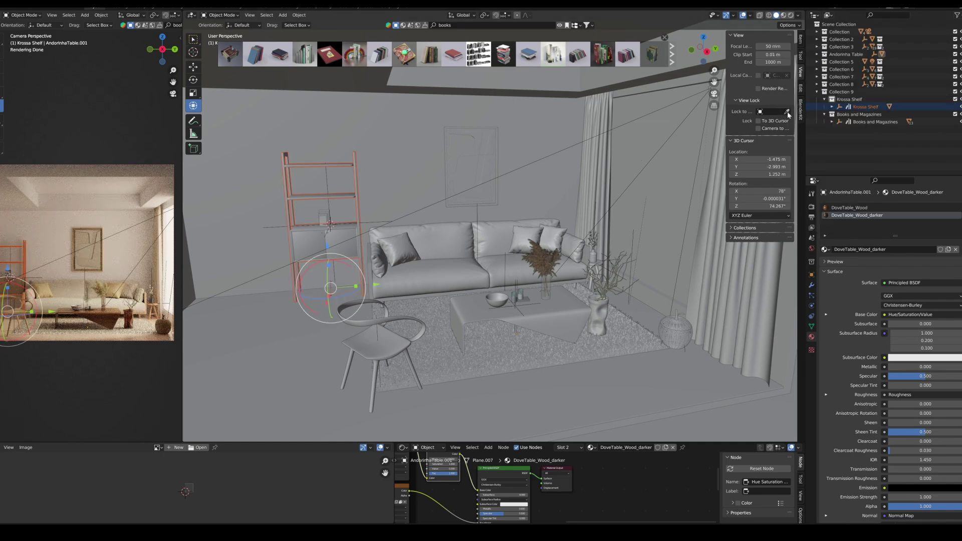
pyautogui.press('KP_Decimal')
pyautogui.press('r')
pyautogui.press('z')
pyautogui.press('9')
pyautogui.press('0')
pyautogui.press('Return')
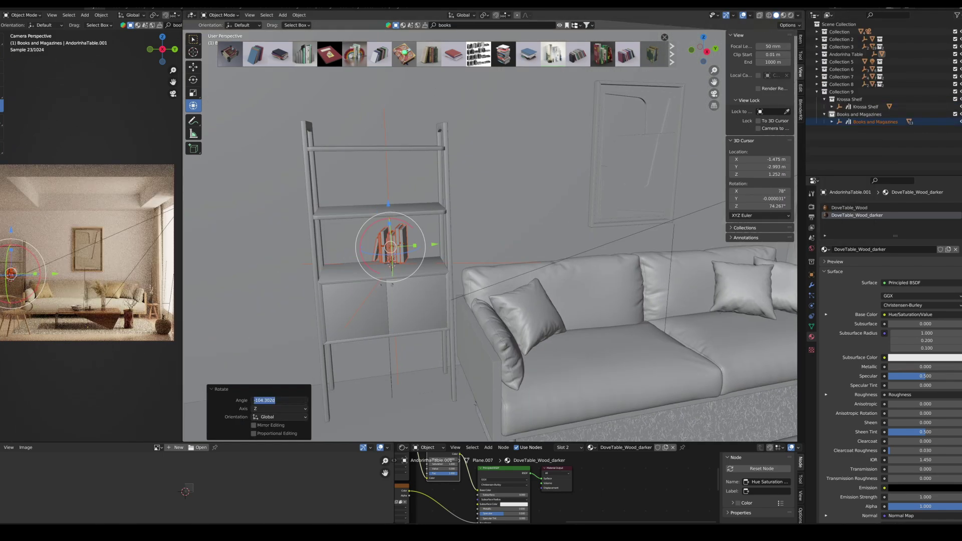
# Move the books onto the lower shelf, adjust their orientation, and enlarge them slightly.
pyautogui.moveTo(399, 248); pyautogui.dragTo(452, 286, button='middle')
pyautogui.press('g')
pyautogui.click(469, 301)
pyautogui.scroll(3, 468, 301)
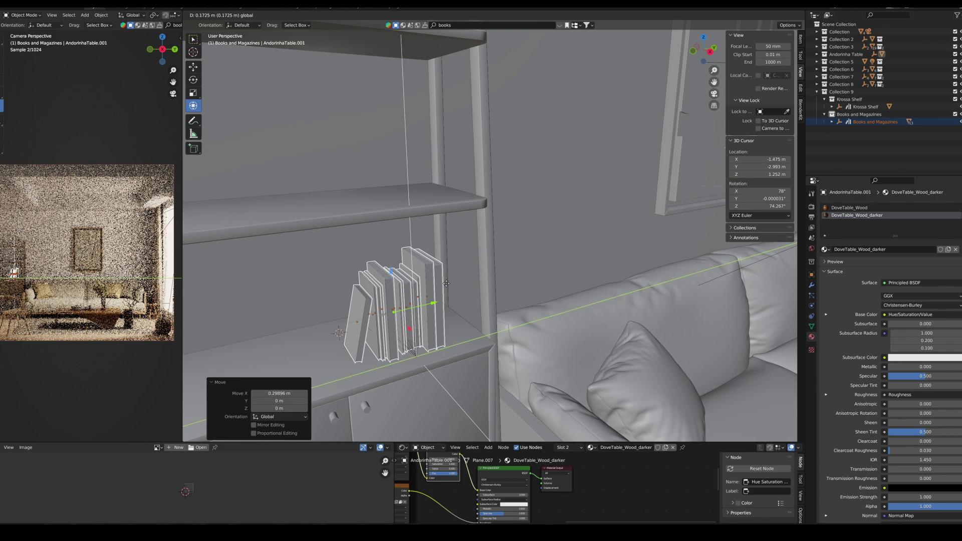
pyautogui.press('r')
pyautogui.click(359, 436)
pyautogui.press('s')
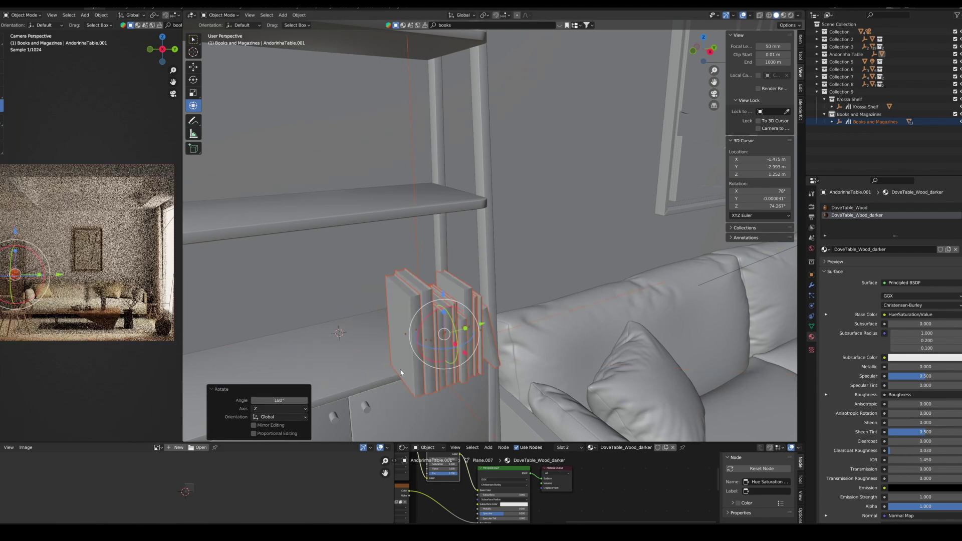
pyautogui.click(351, 287)
pyautogui.moveTo(351, 288); pyautogui.dragTo(350, 287, button='middle')
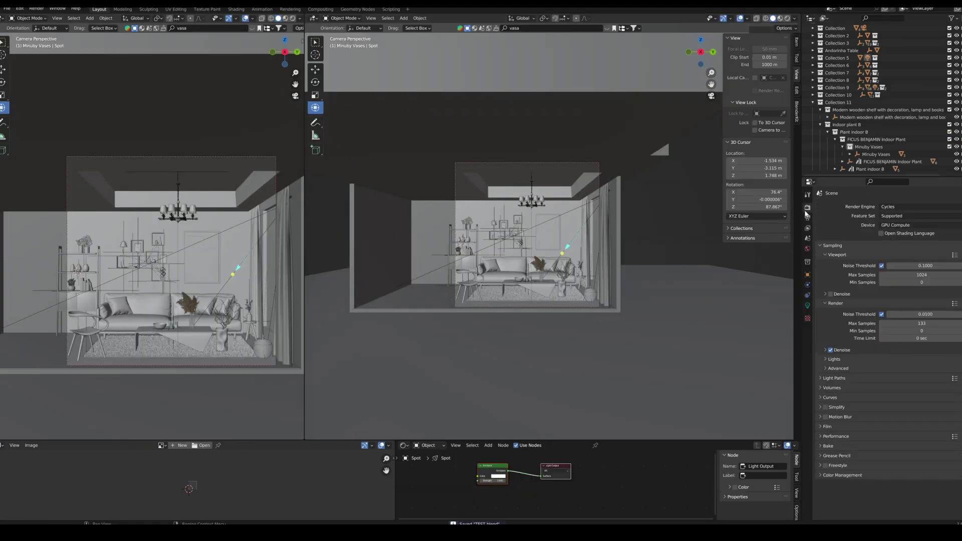
# Expand the viewport denoising settings and start a test render.
pyautogui.click(806, 216)
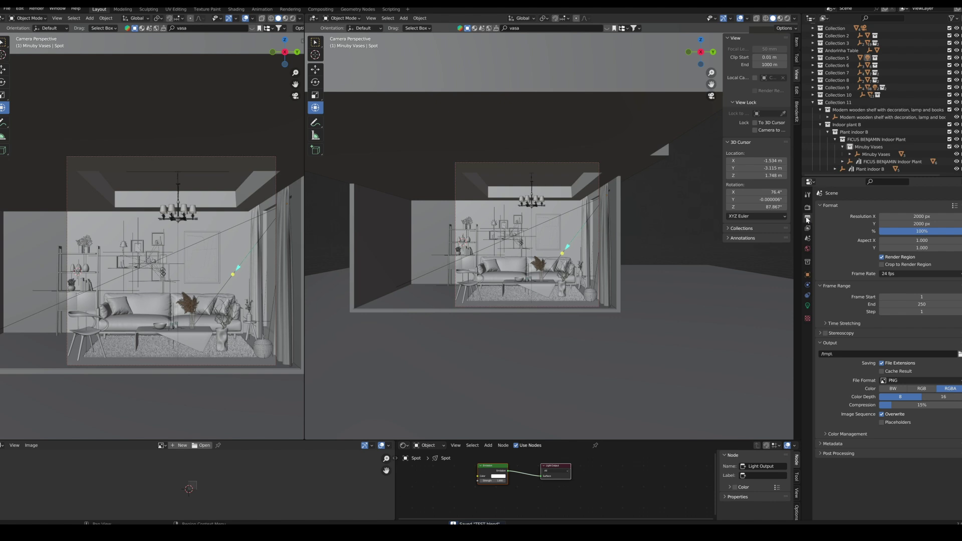
pyautogui.keyDown('ctrl'); pyautogui.scroll(1, 808, 219); pyautogui.keyUp('ctrl')
pyautogui.click(826, 294)
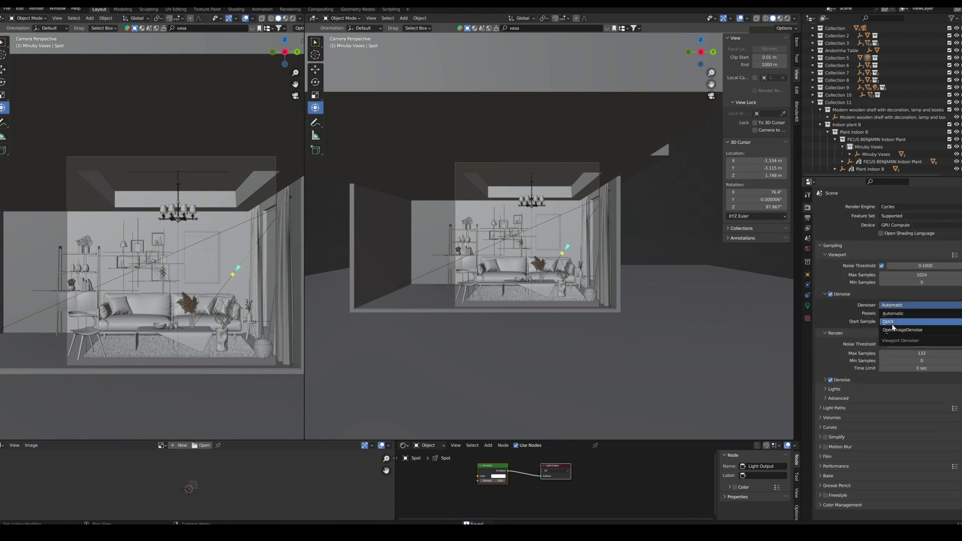
pyautogui.click(45, 17)
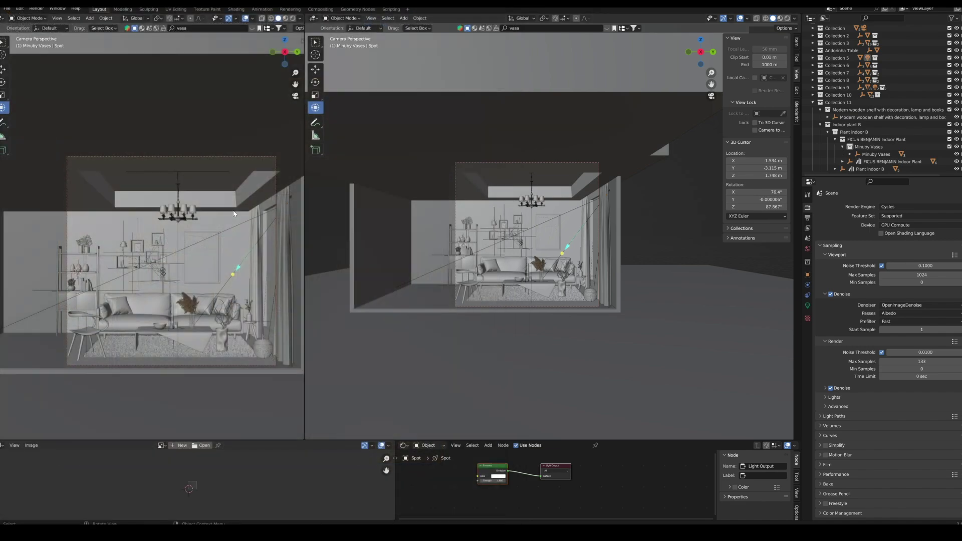
# Select the chandelier and sofa cushion, then render through the camera with F12.
pyautogui.click(178, 185)
pyautogui.click(500, 260)
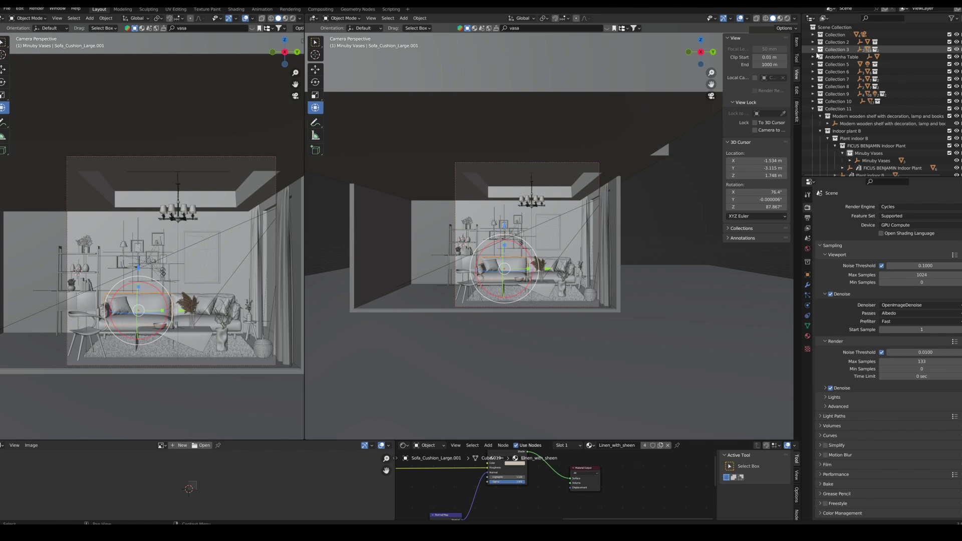
pyautogui.click(533, 201)
pyautogui.press('F12')
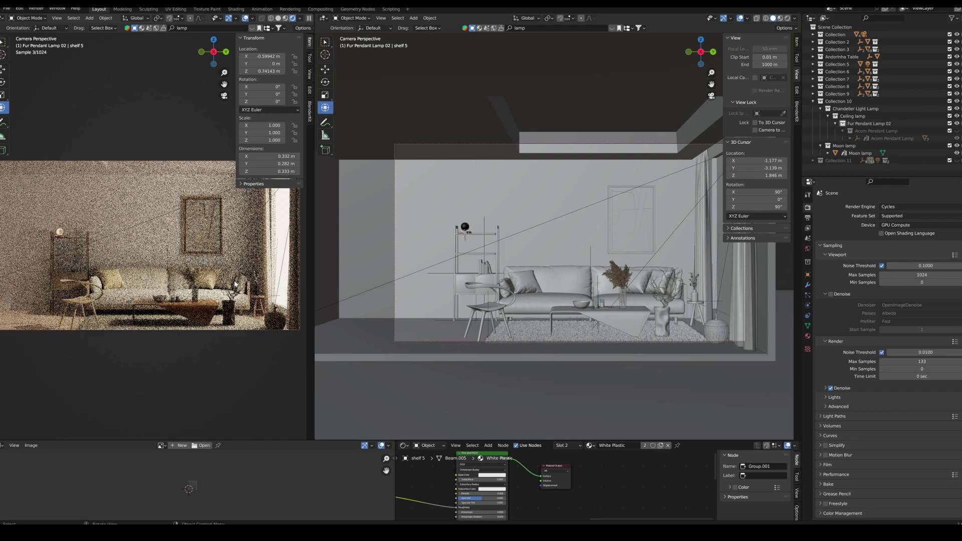
pyautogui.scroll(2, 210, 287)
pyautogui.scroll(1, 210, 287)
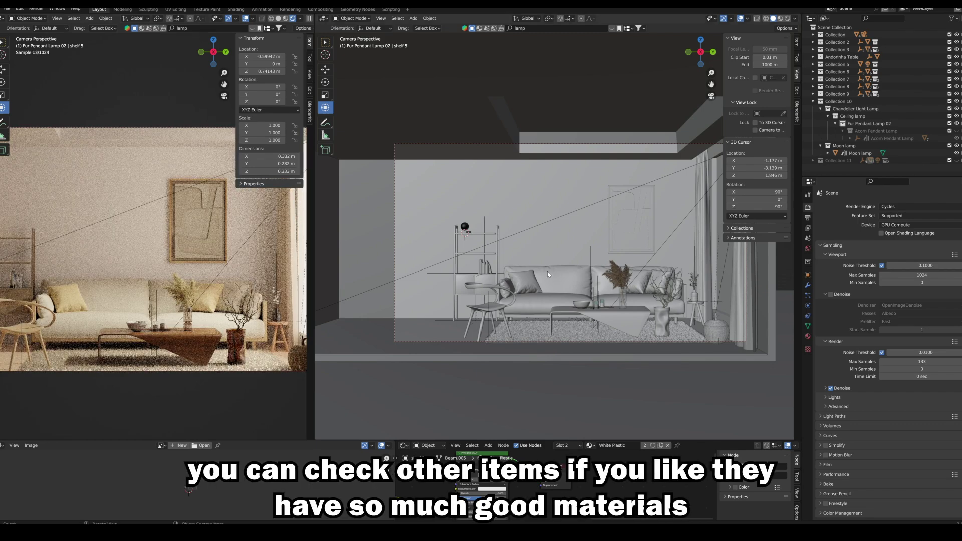
pyautogui.scroll(1, 548, 272)
pyautogui.scroll(1, 582, 275)
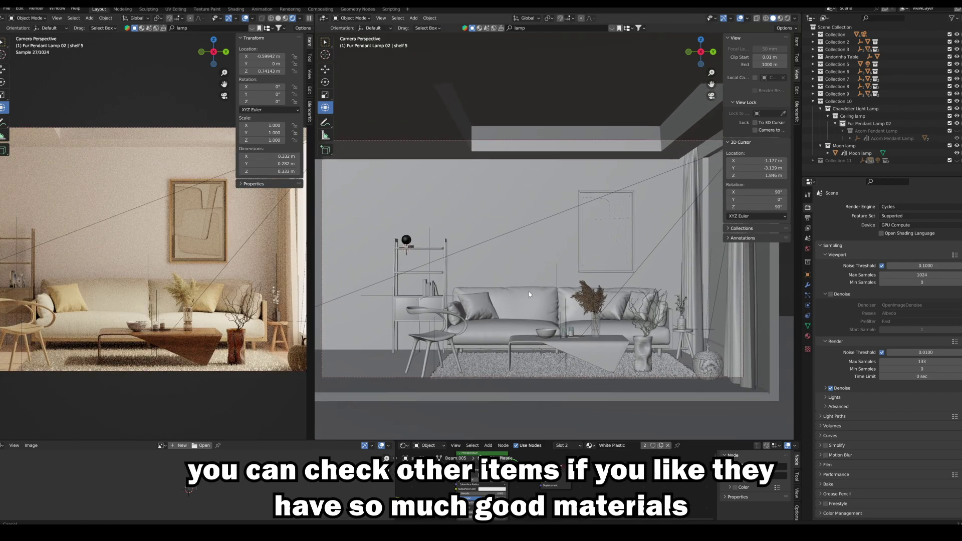
pyautogui.scroll(1, 582, 274)
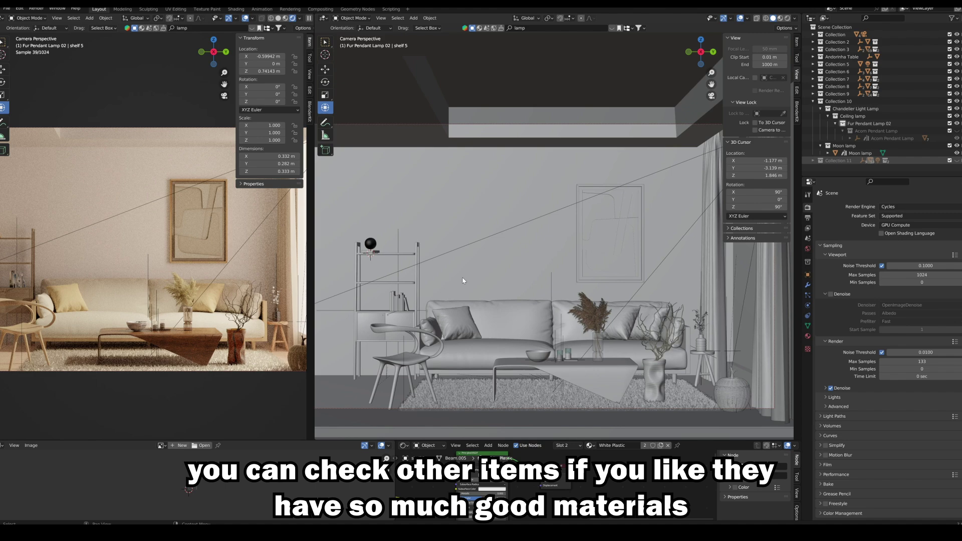
# Show Collection 11 and select the lower wall shelf box.
pyautogui.click(957, 162)
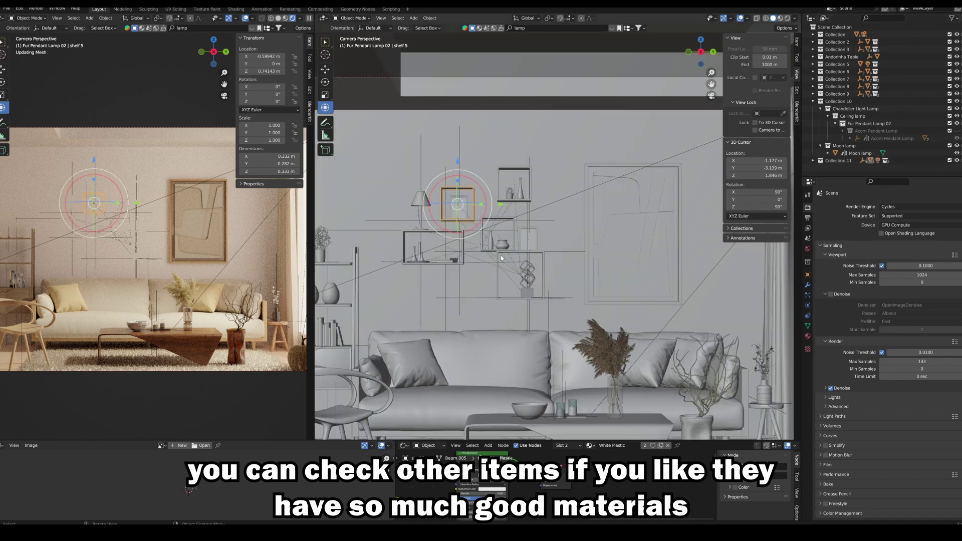
pyautogui.moveTo(526, 249); pyautogui.dragTo(494, 235, button='middle')
pyautogui.scroll(2, 493, 235)
pyautogui.scroll(2, 494, 235)
pyautogui.scroll(2, 455, 212)
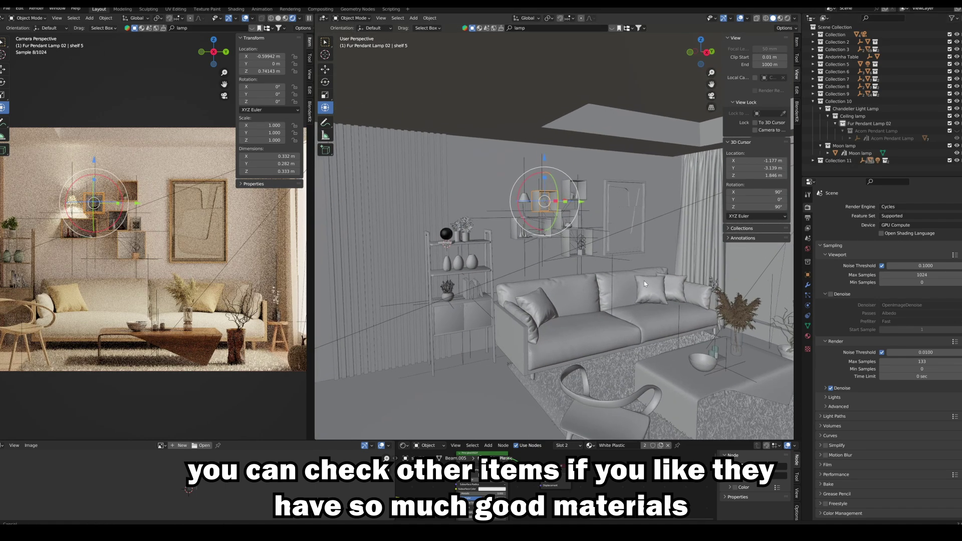
pyautogui.scroll(2, 548, 213)
pyautogui.scroll(2, 536, 234)
pyautogui.click(545, 226)
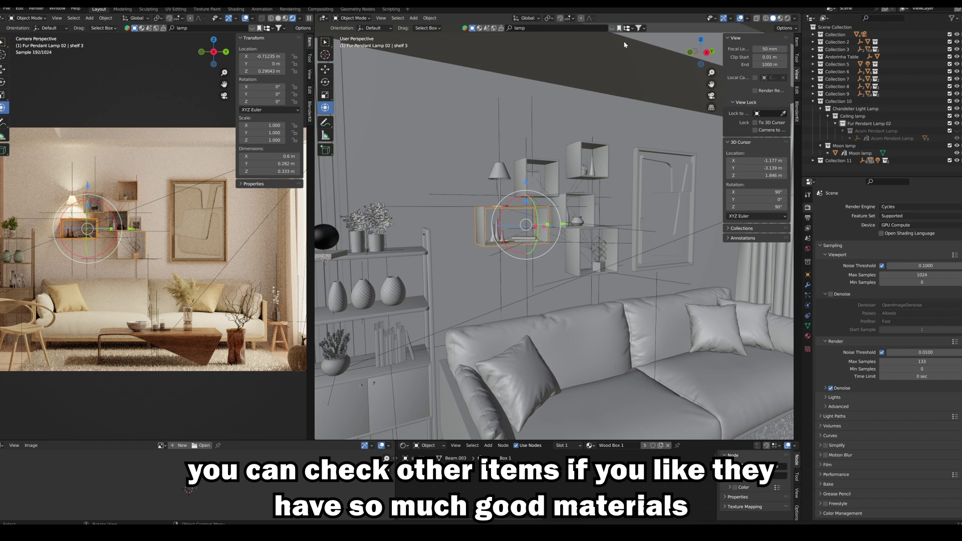
# Browse lamp assets, switch to camera view, and maximize the rendered viewport.
pyautogui.press(';')
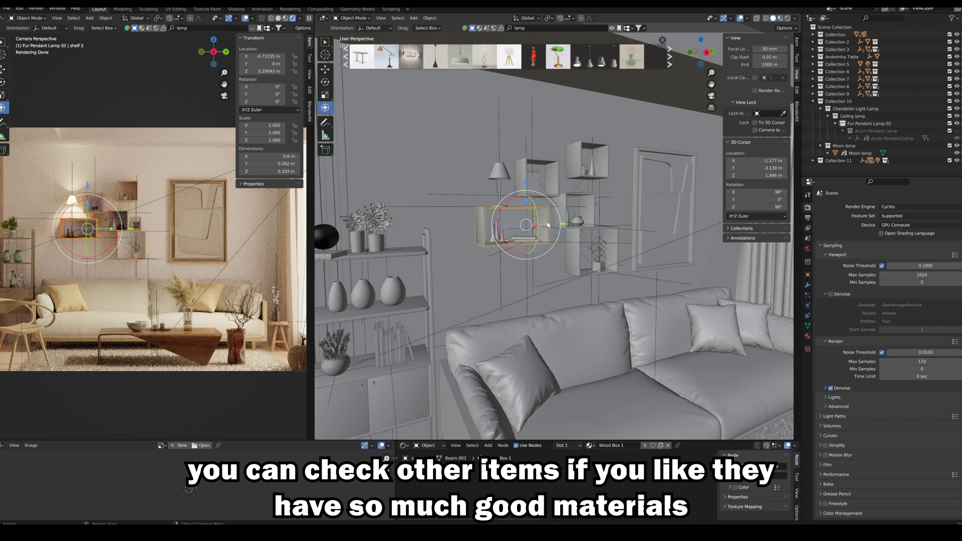
pyautogui.moveTo(548, 226)
pyautogui.mouseDown(button='middle')
pyautogui.moveTo(540, 227)
pyautogui.moveTo(587, 250)
pyautogui.moveTo(493, 268)
pyautogui.moveTo(700, 89)
pyautogui.mouseUp(button='middle')
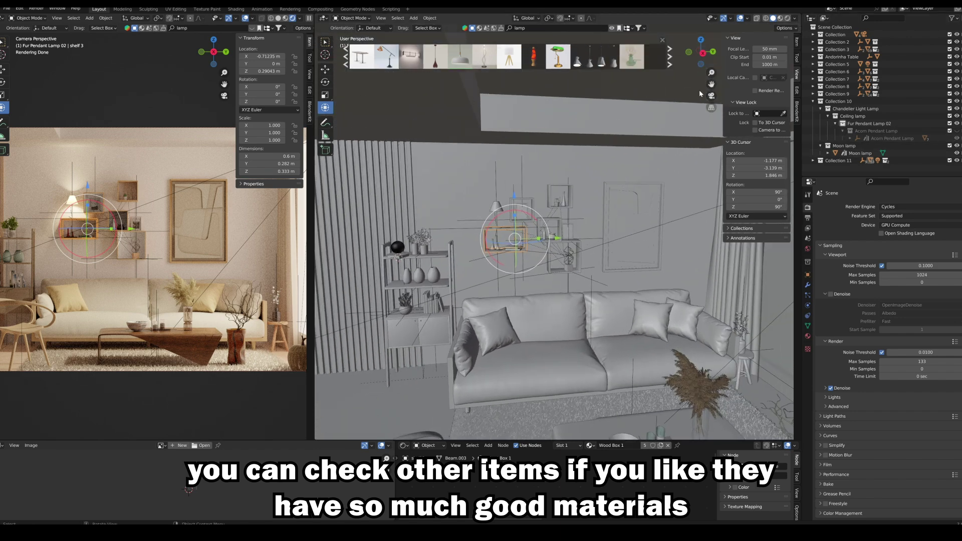
pyautogui.click(711, 97)
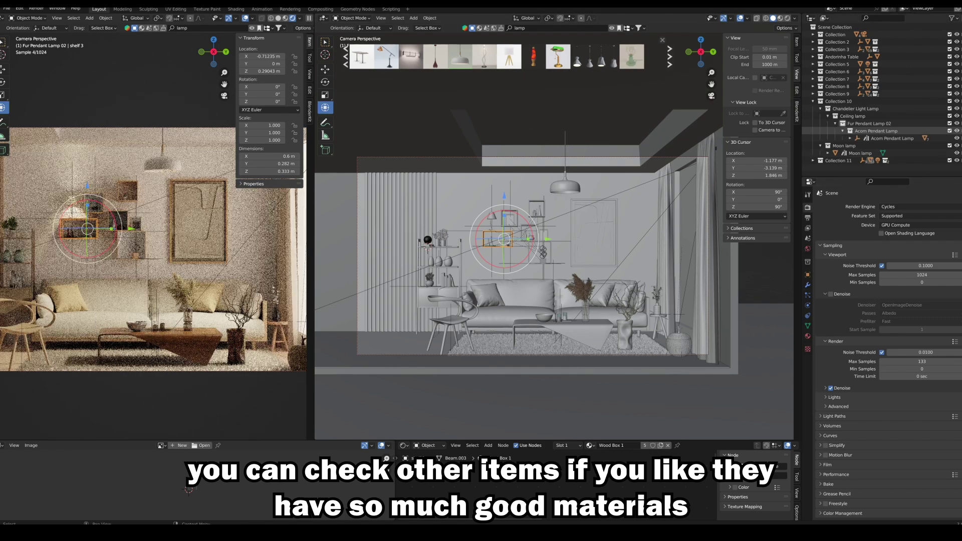
pyautogui.scroll(3, 584, 153)
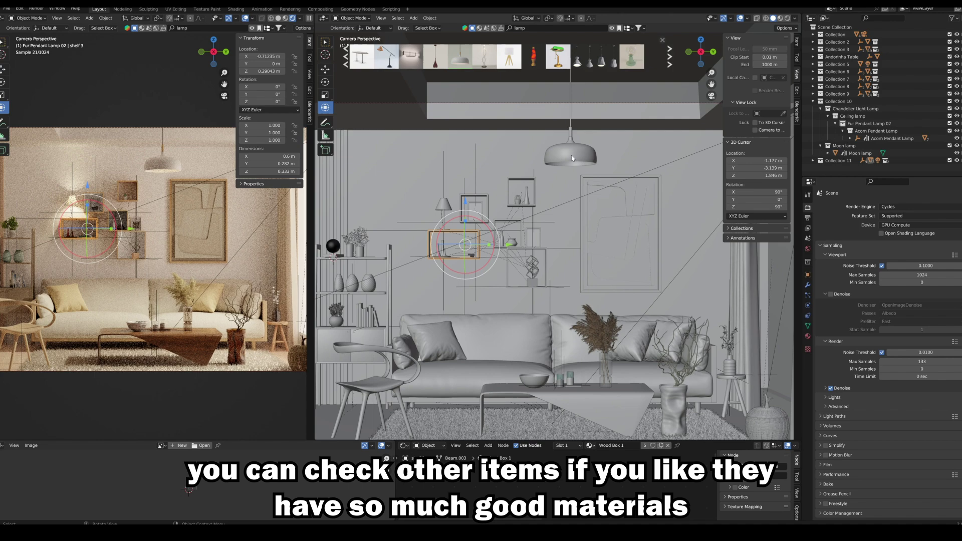
pyautogui.scroll(-3, 559, 162)
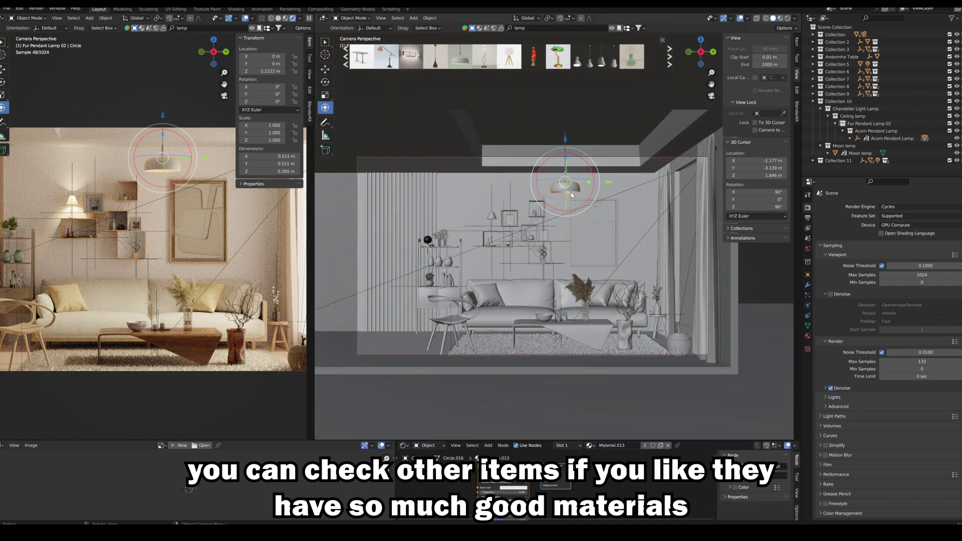
pyautogui.scroll(-2, 202, 282)
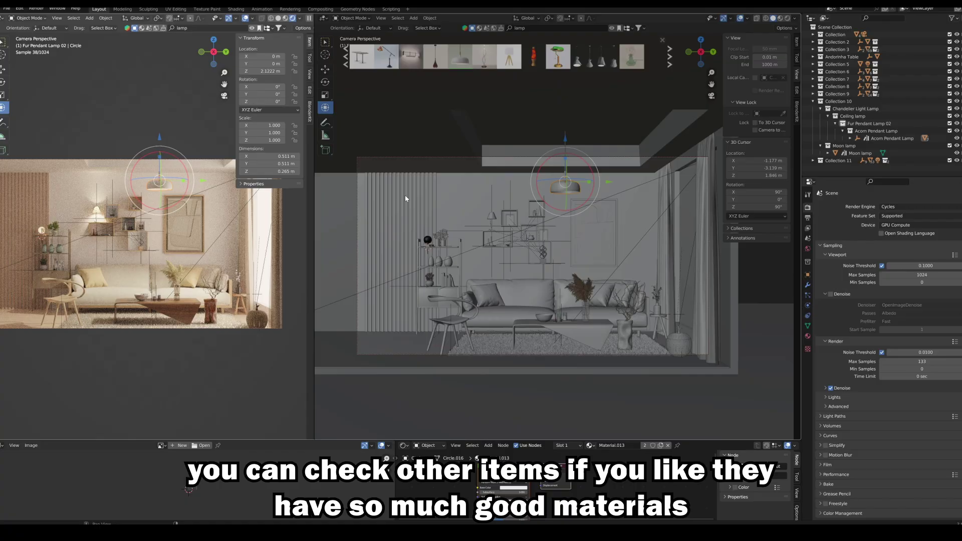
pyautogui.hotkey('ctrl', 'space')
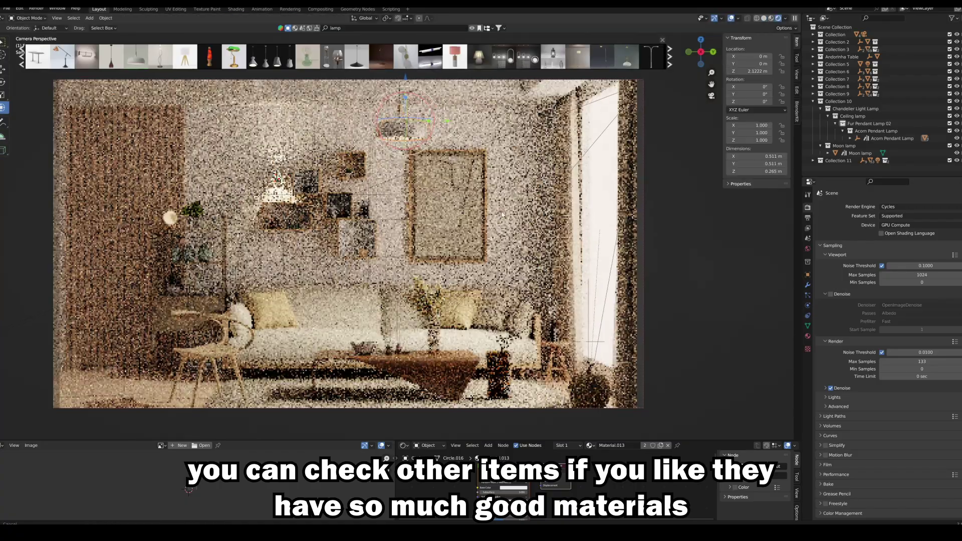